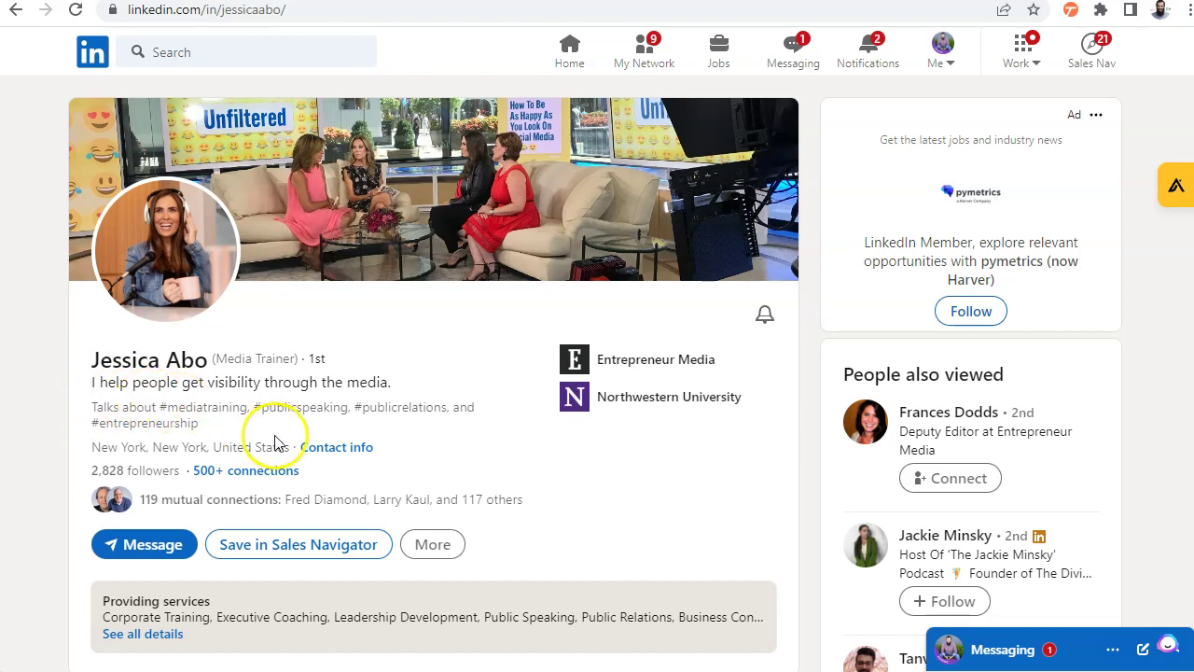
Open the profile's More actions menu and highlight the 1st-degree connection badge by the name
scroll(275, 439, down, 2)
scroll(276, 449, down, 1)
click(436, 264)
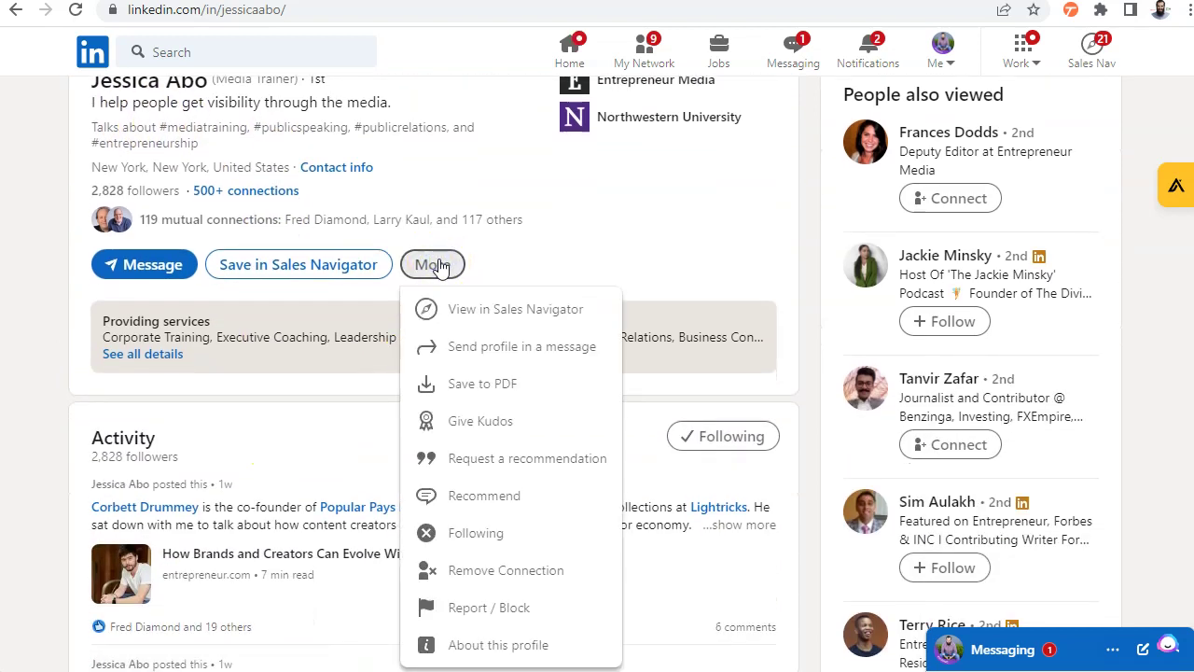
scroll(439, 267, up, 2)
drag(305, 266, 334, 269)
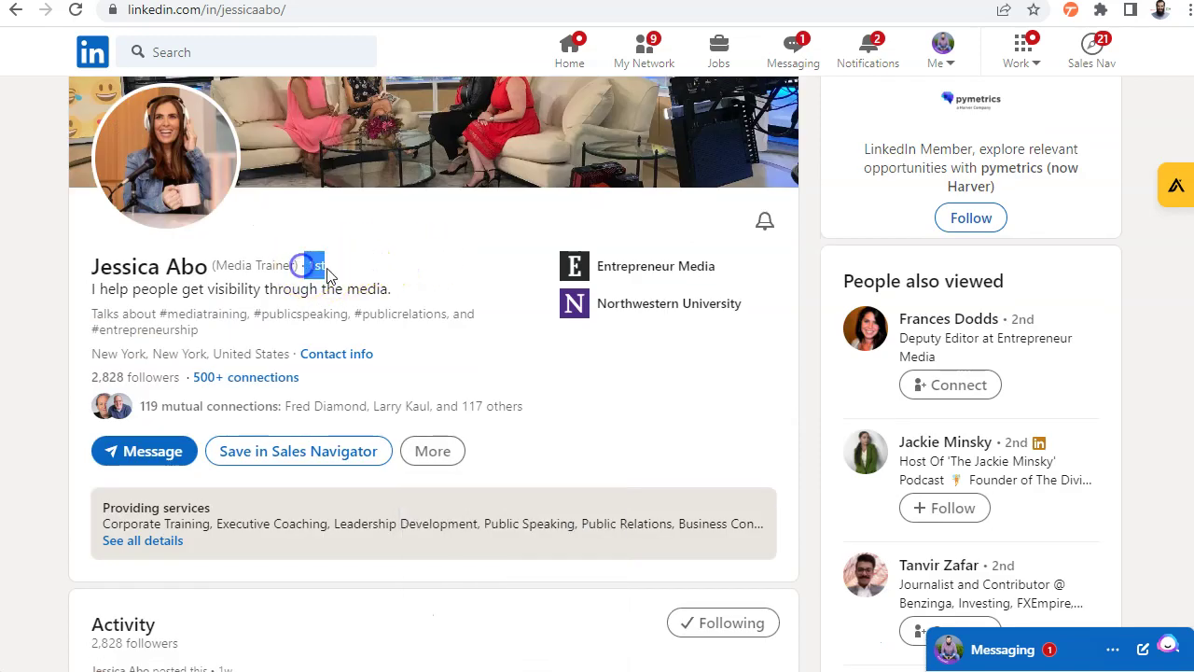
click(326, 270)
Reopen the profile's More actions menu so the Recommend option shows
scroll(414, 284, down, 2)
scroll(141, 242, up, 3)
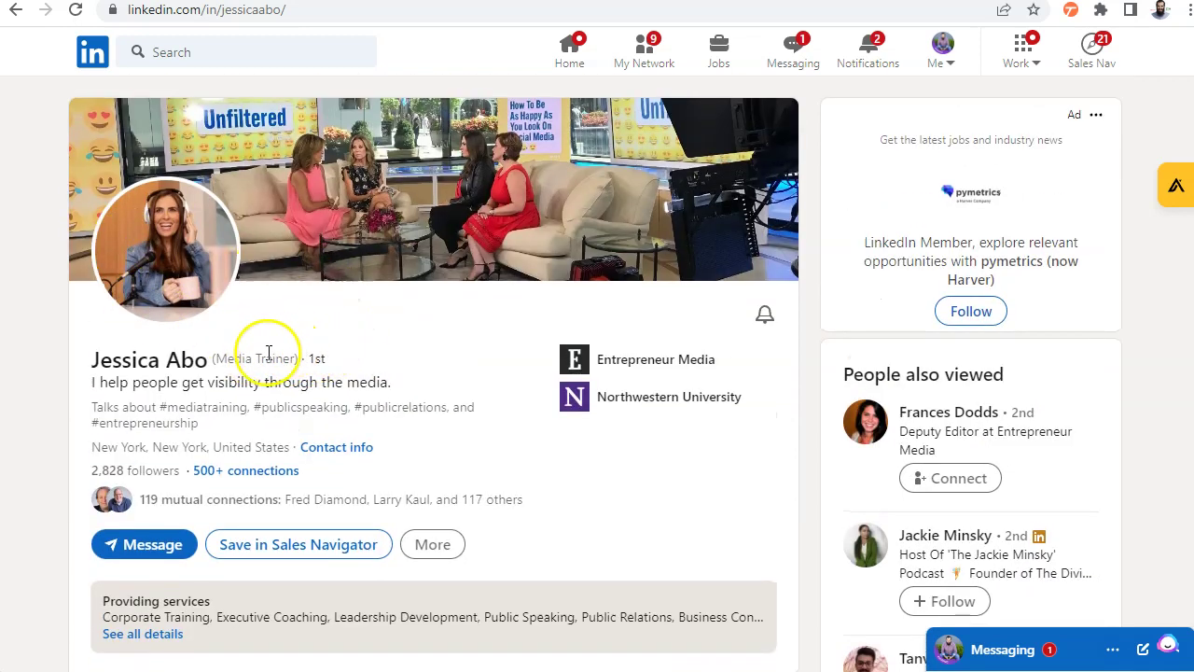
scroll(371, 349, down, 4)
click(437, 172)
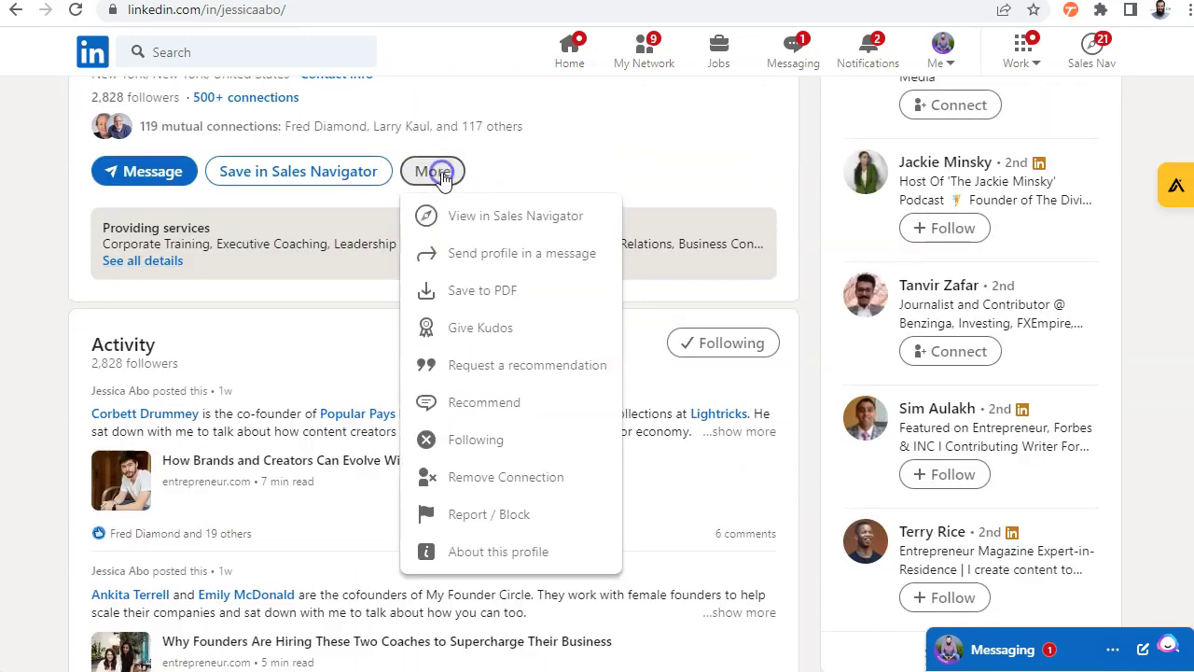
scroll(435, 215, down, 1)
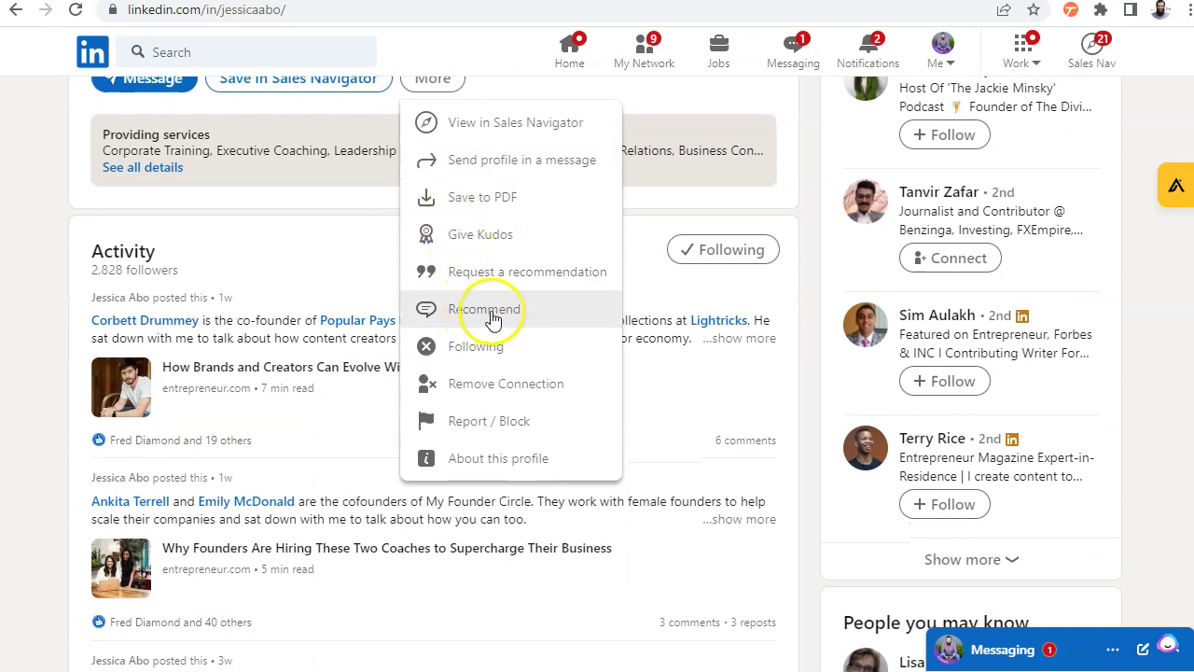
Close the More menu and compare the Given and Received recommendation tabs, finding none received
click(24, 335)
scroll(24, 342, down, 10)
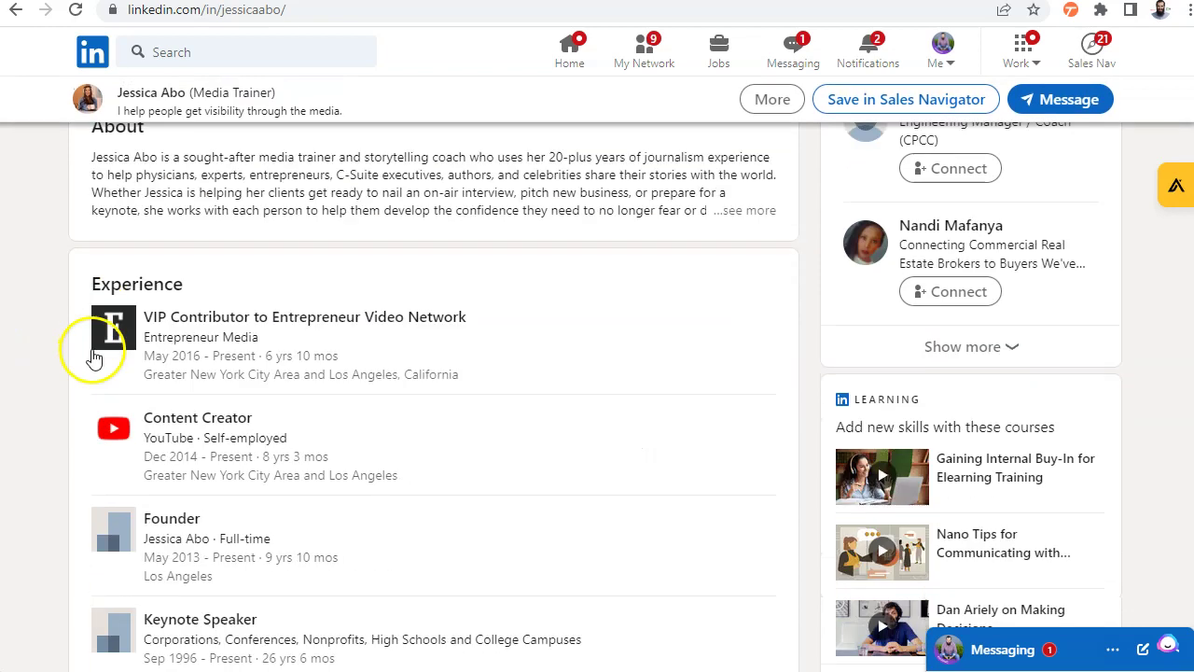
scroll(94, 359, down, 15)
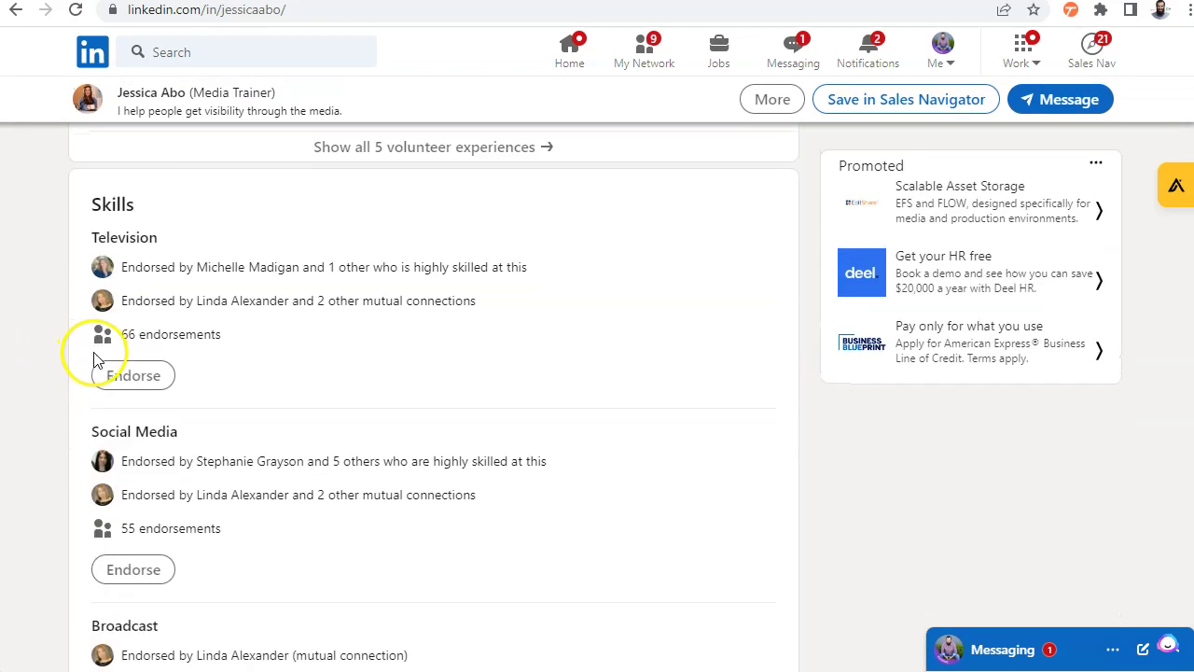
scroll(102, 289, down, 8)
scroll(140, 280, up, 1)
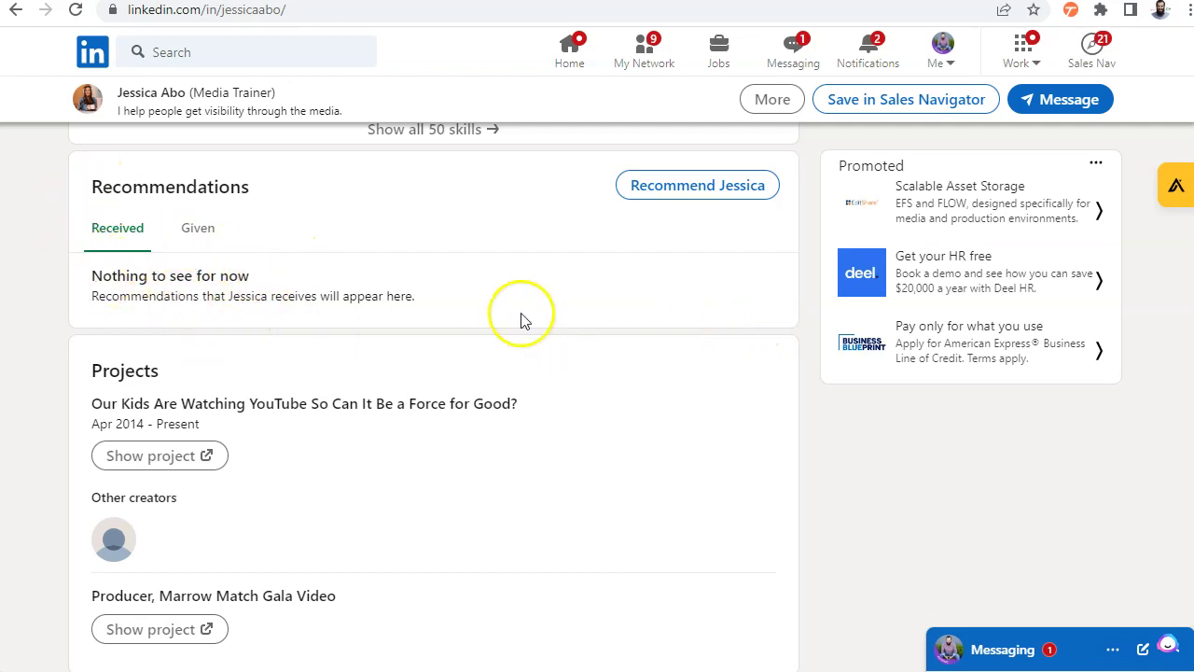
click(200, 230)
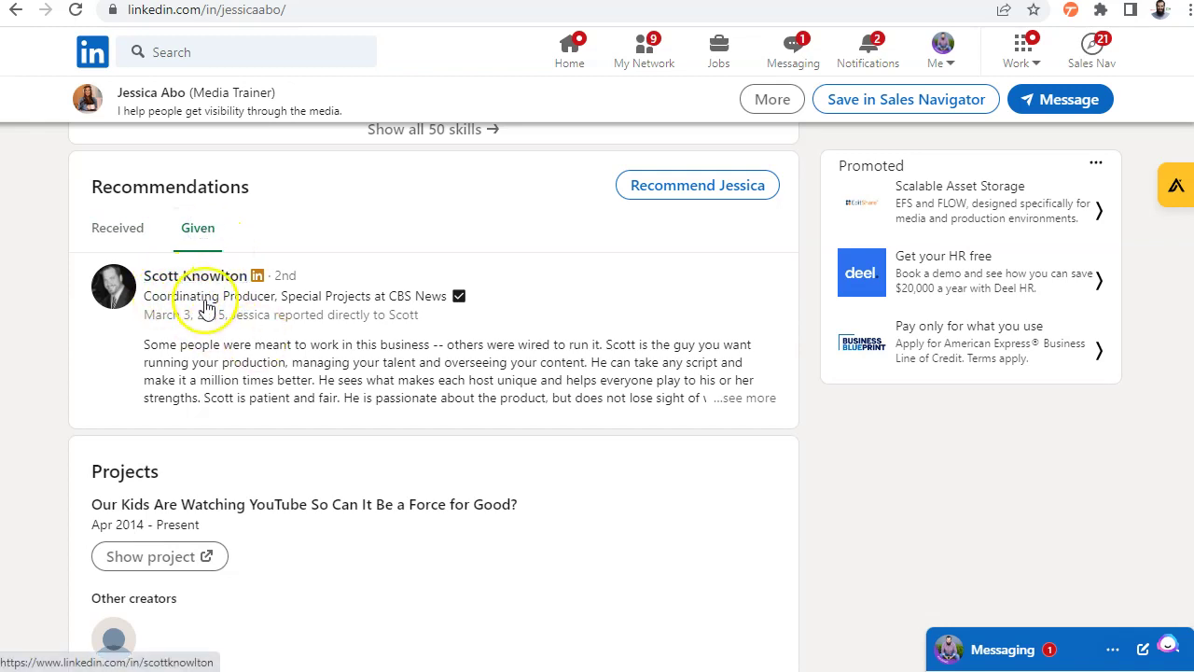
click(125, 245)
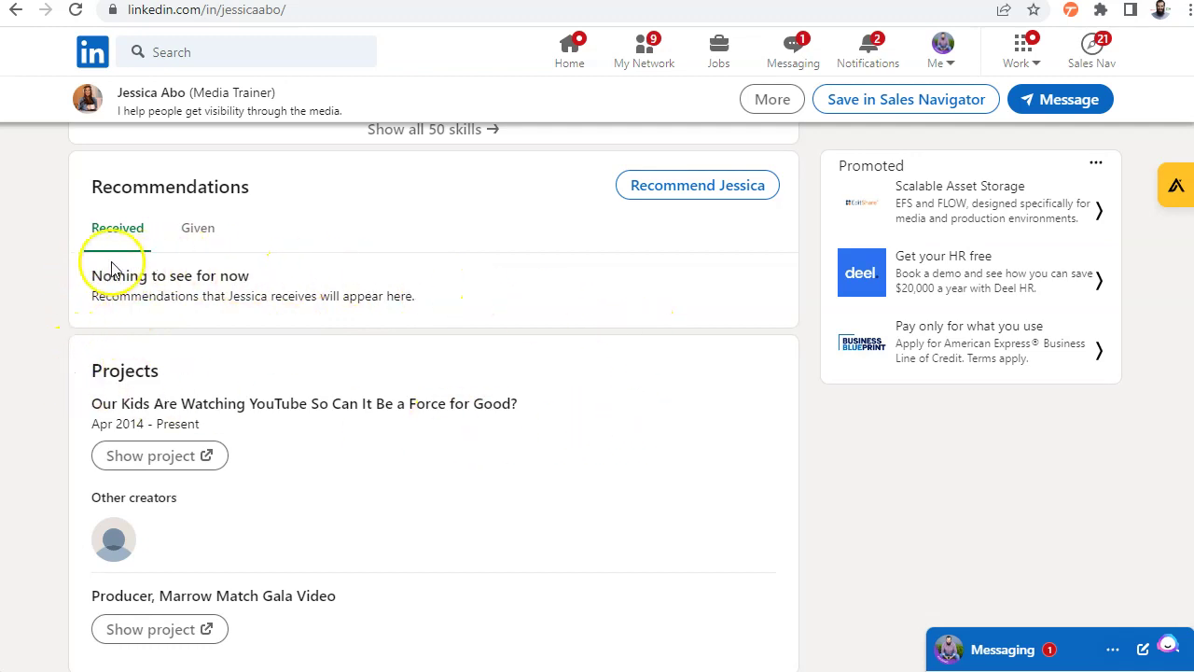
scroll(547, 378, up, 2)
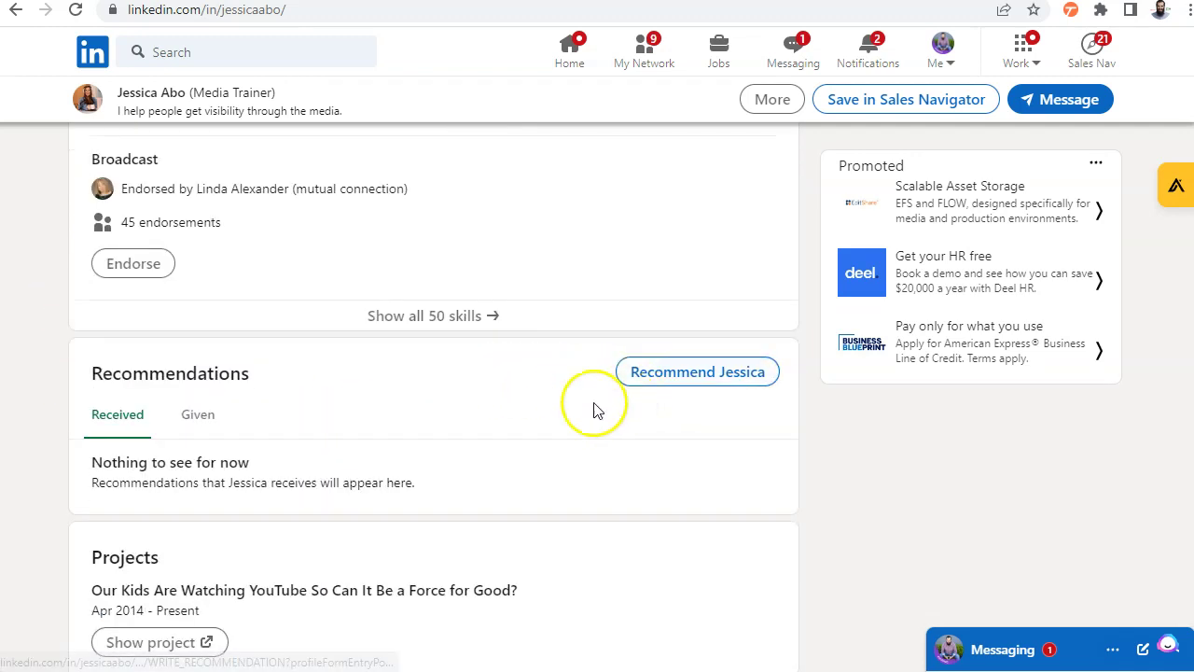
scroll(560, 415, up, 3)
scroll(555, 417, up, 15)
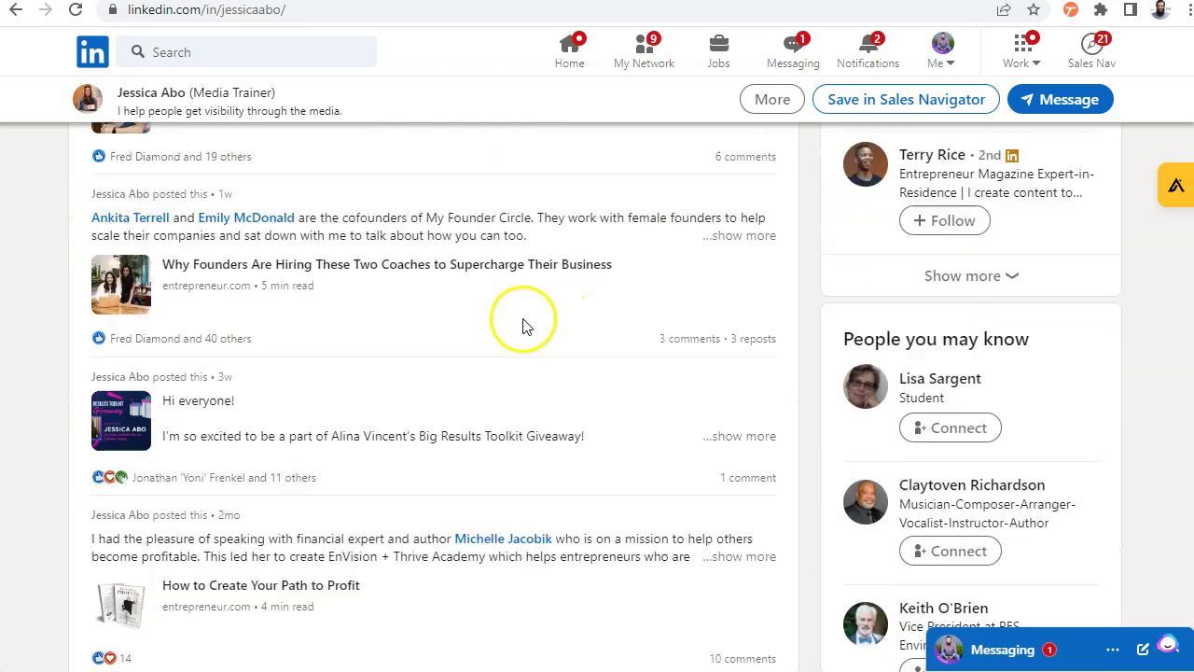
Endorse the connection's Television skill in the Skills section
scroll(488, 283, up, 6)
click(435, 450)
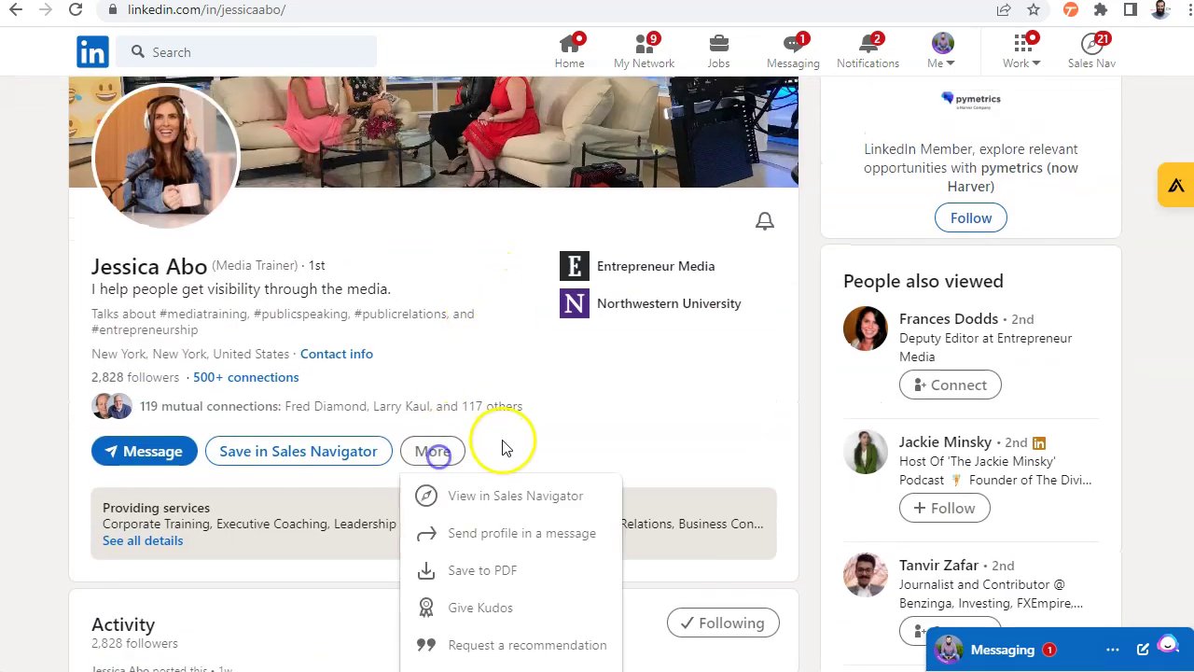
scroll(502, 443, down, 2)
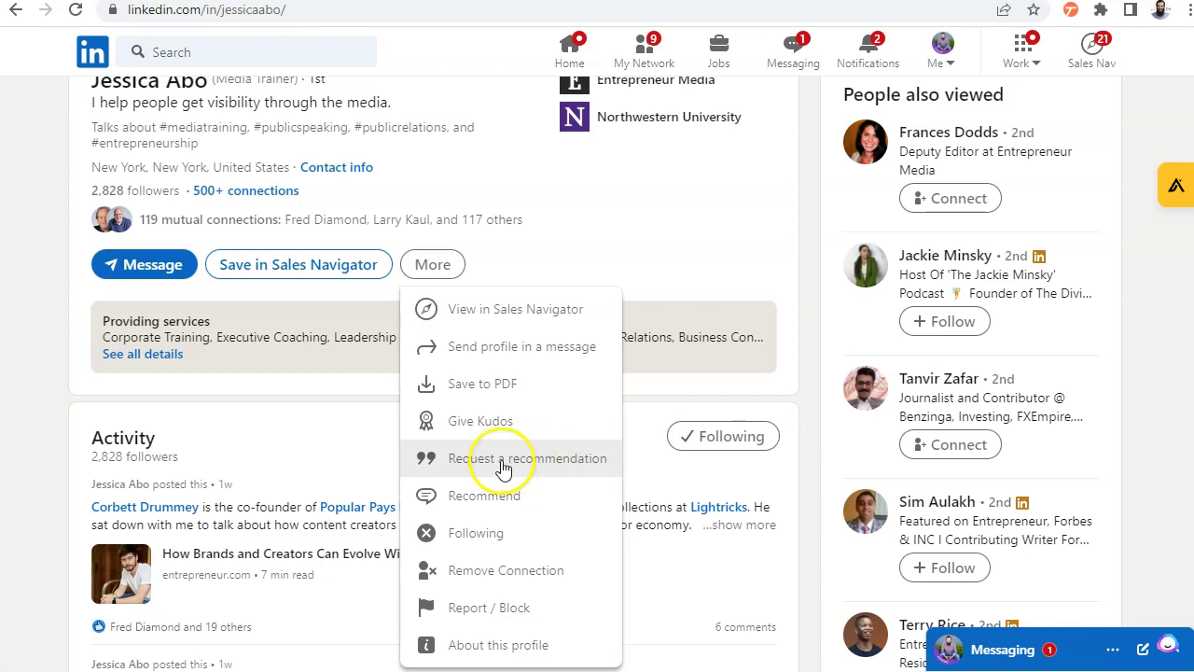
scroll(59, 413, down, 20)
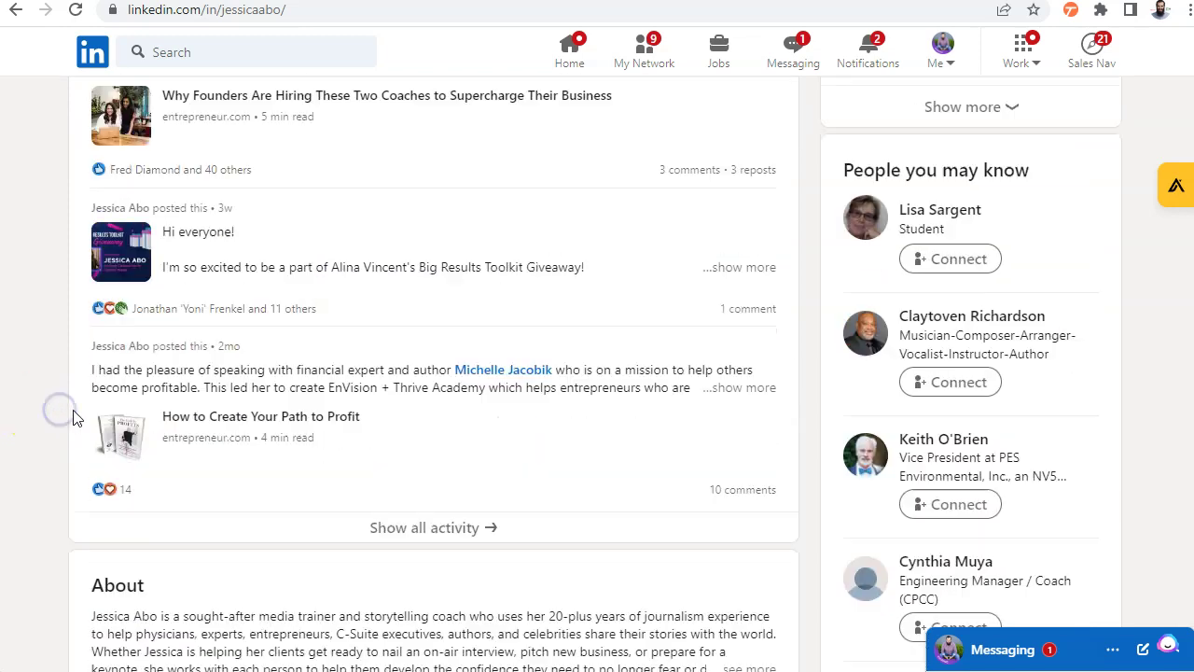
scroll(233, 420, down, 5)
scroll(495, 401, up, 1)
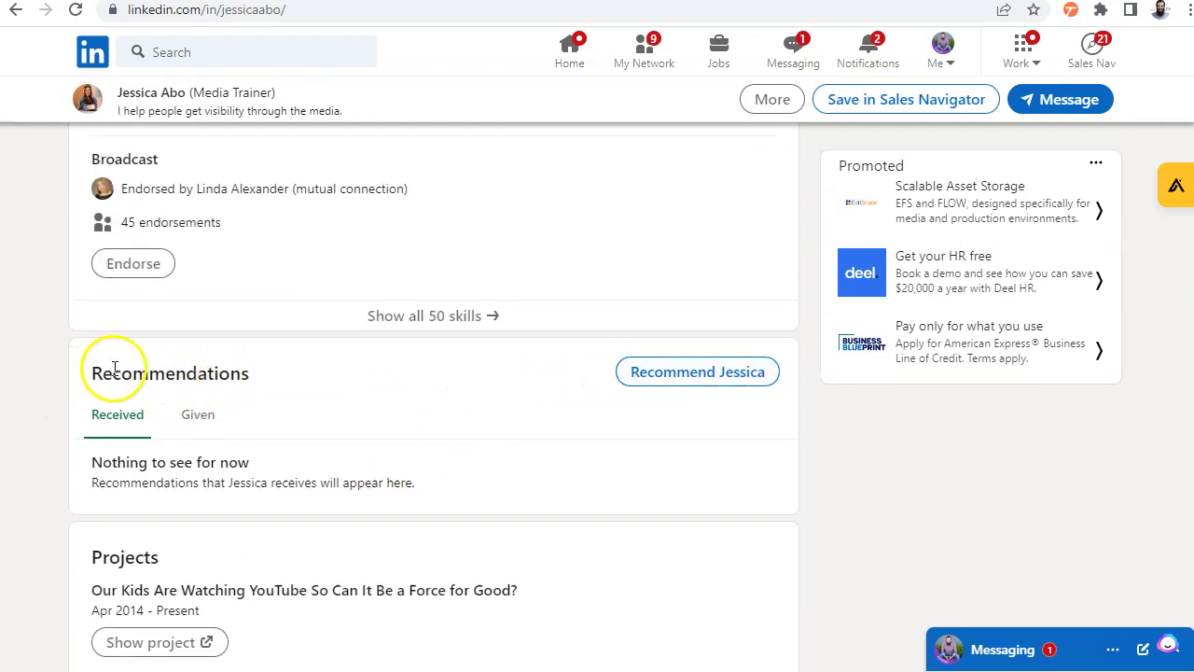
scroll(573, 429, up, 5)
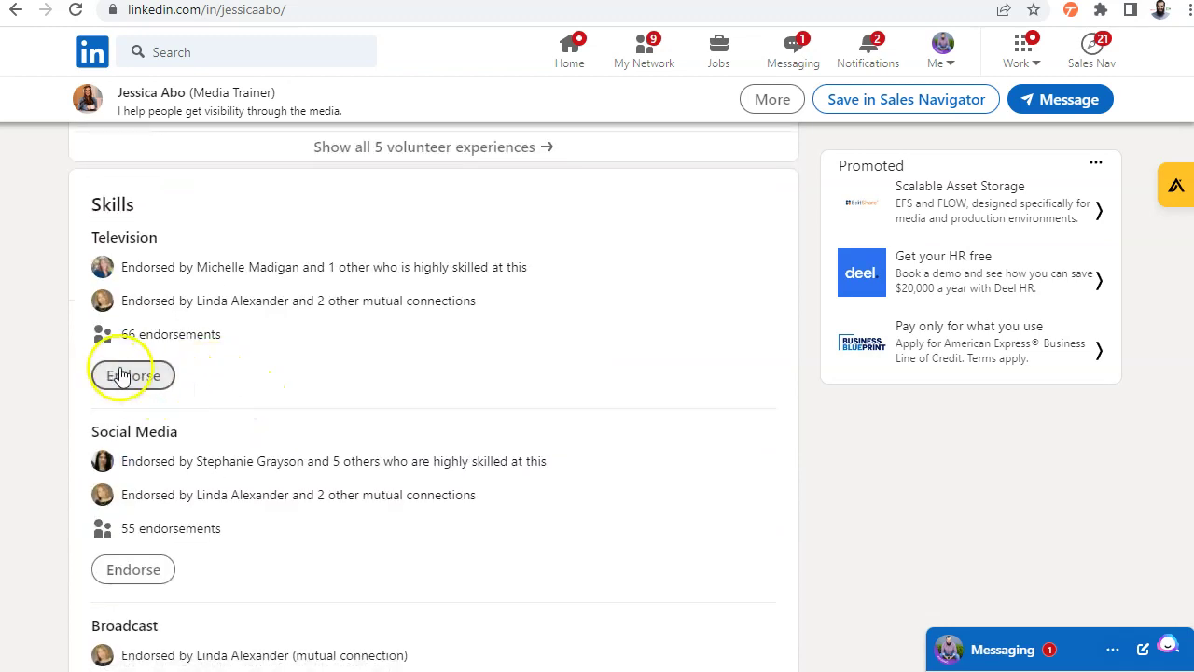
click(121, 378)
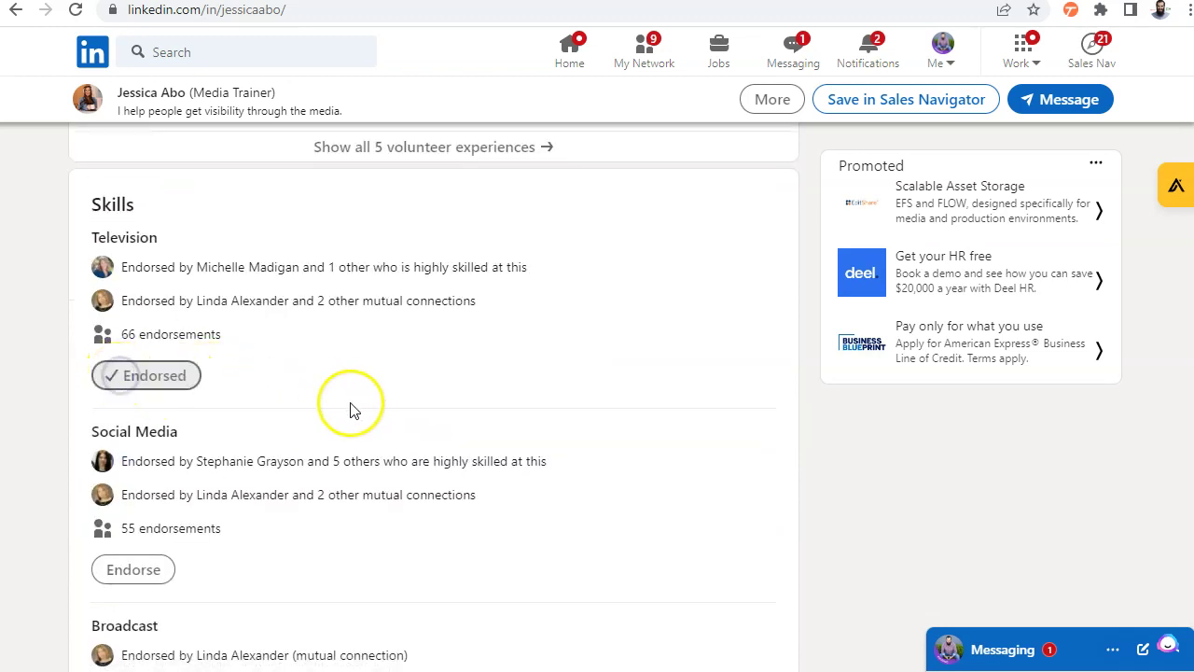
Start a new recommendation for the connection from the Recommendations section
scroll(365, 411, down, 7)
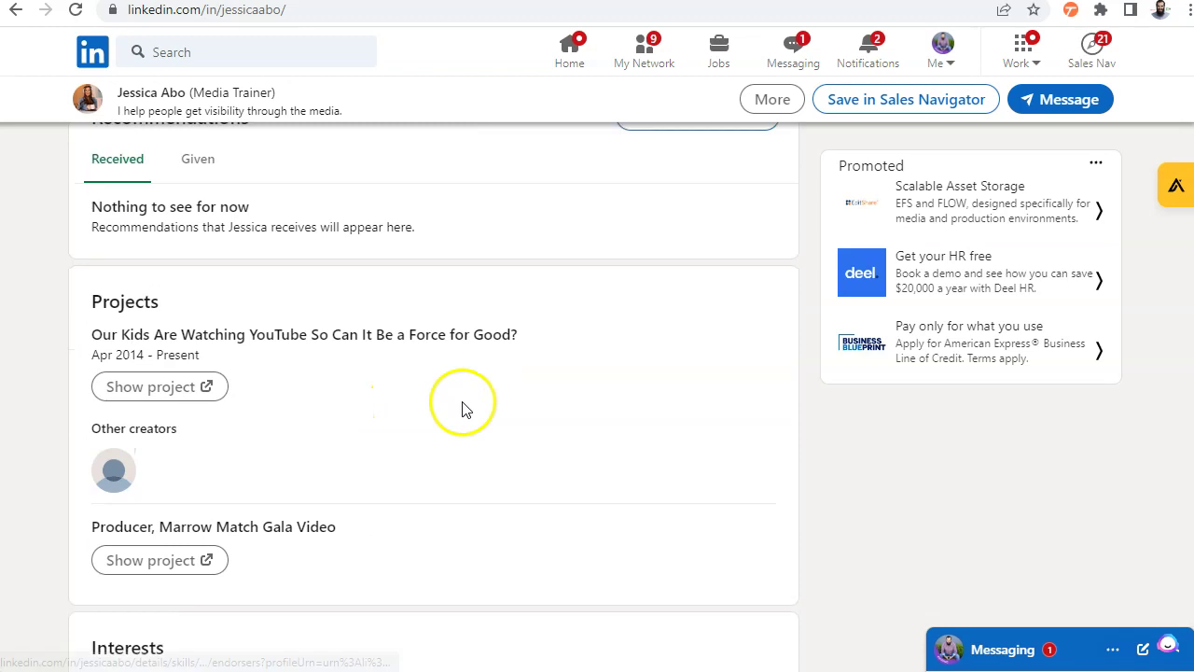
scroll(461, 413, up, 1)
click(686, 285)
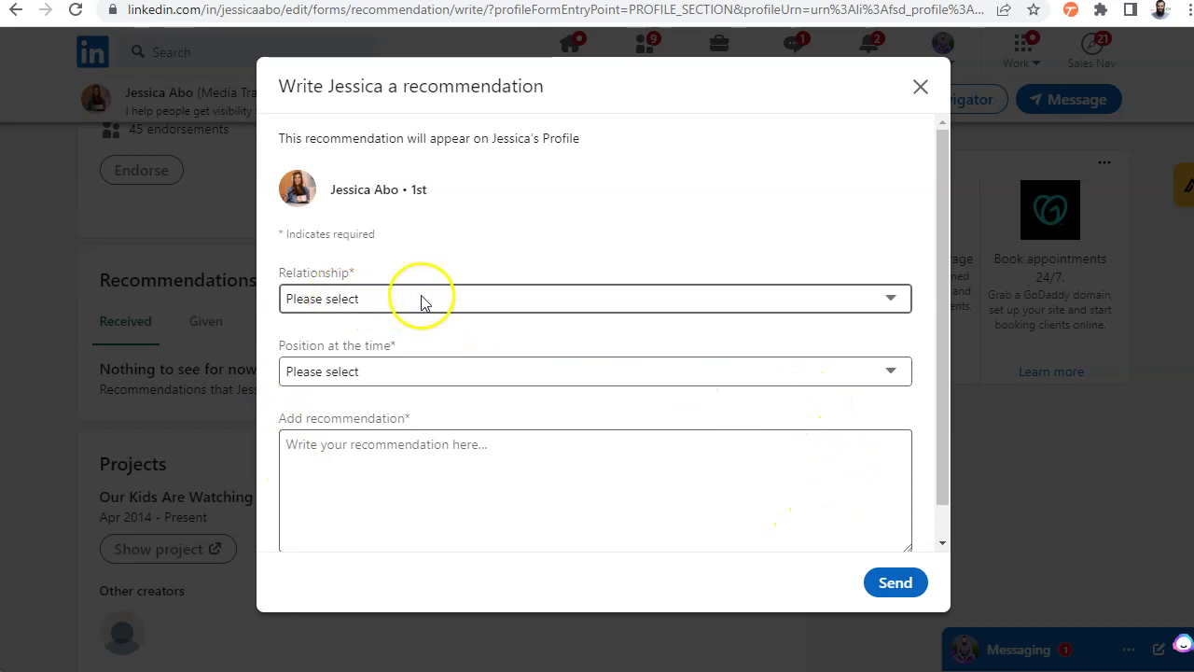
Set relationship to 'was a client of yours' and position to Founder
click(368, 304)
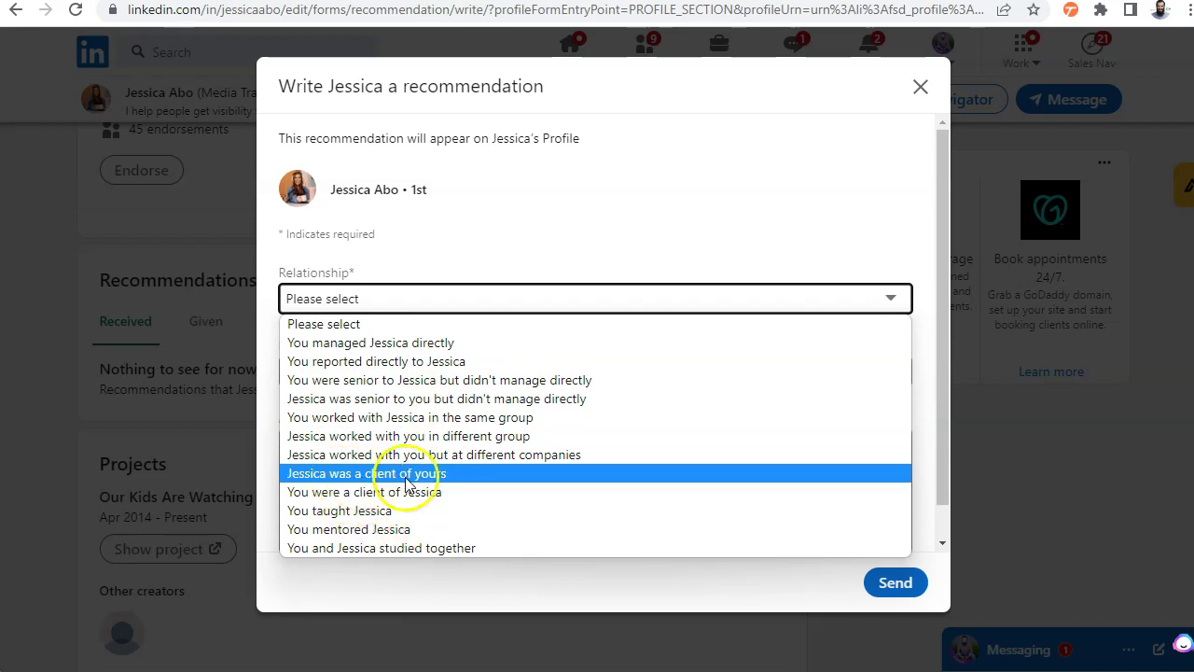
click(439, 476)
click(352, 371)
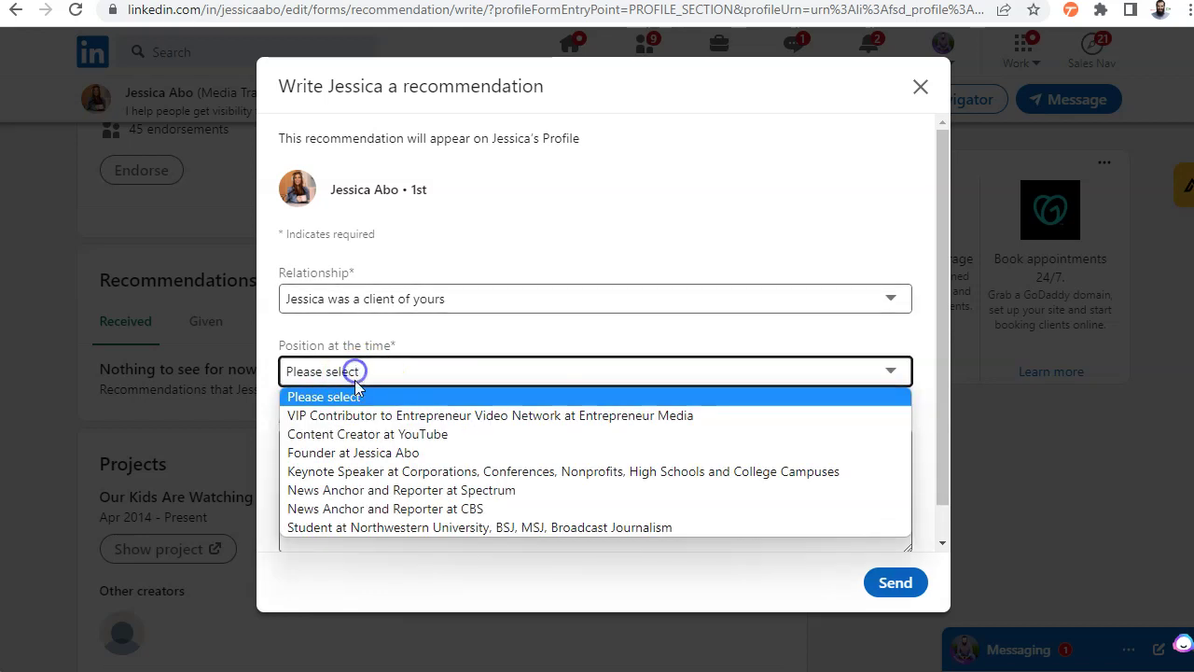
click(392, 458)
click(451, 464)
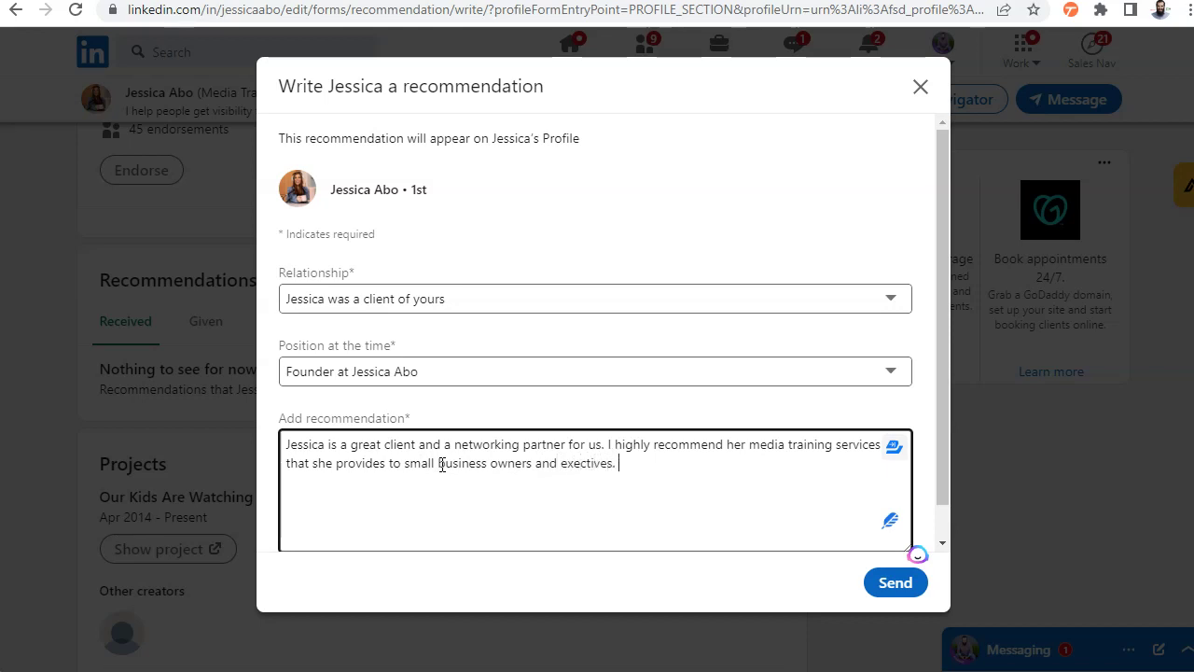
Correct 'exectives' to 'executives', then select the paragraph and request an AI rewrite
click(586, 464)
text(u)
drag(657, 456, 286, 441)
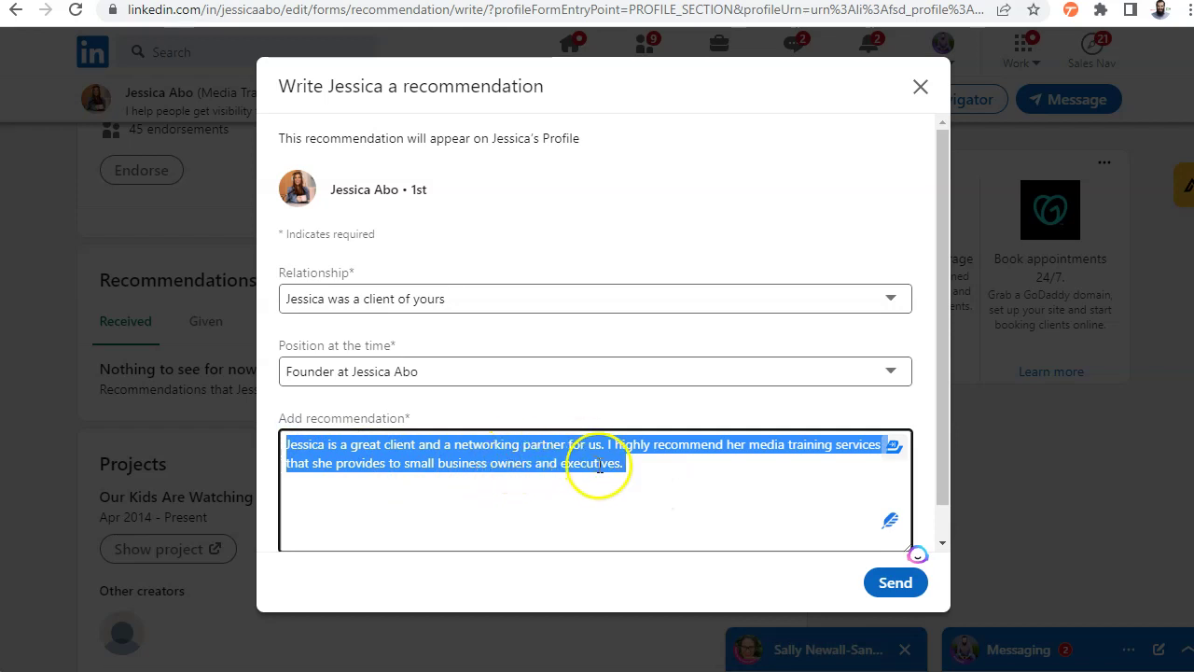
click(649, 475)
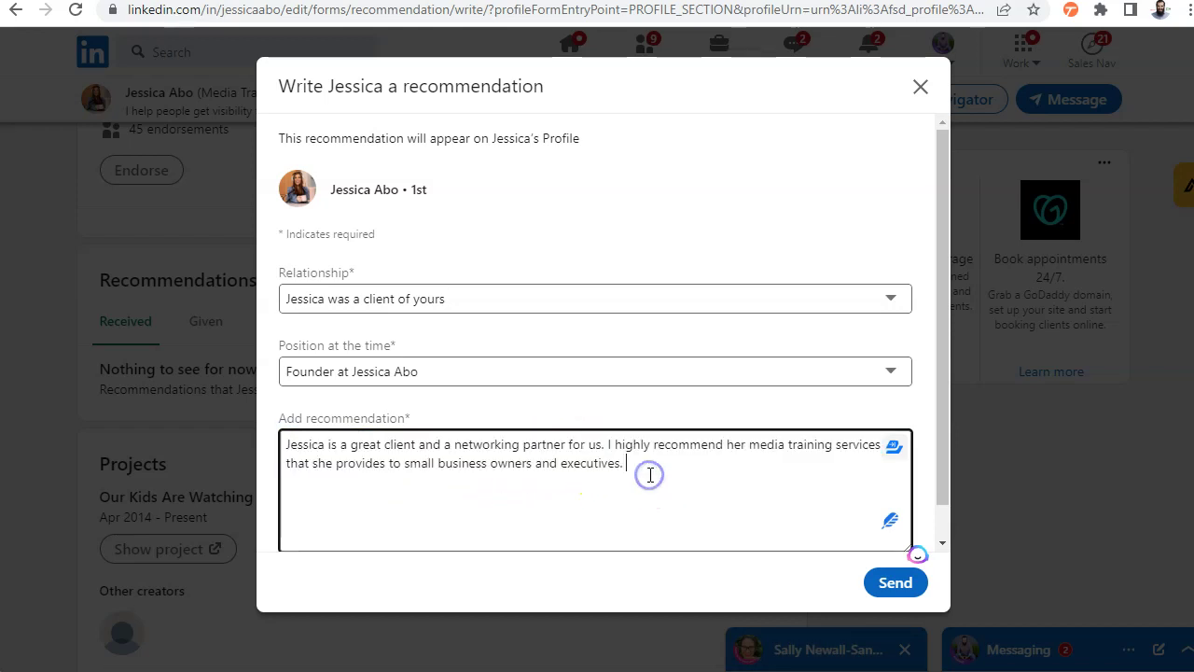
drag(653, 472, 428, 427)
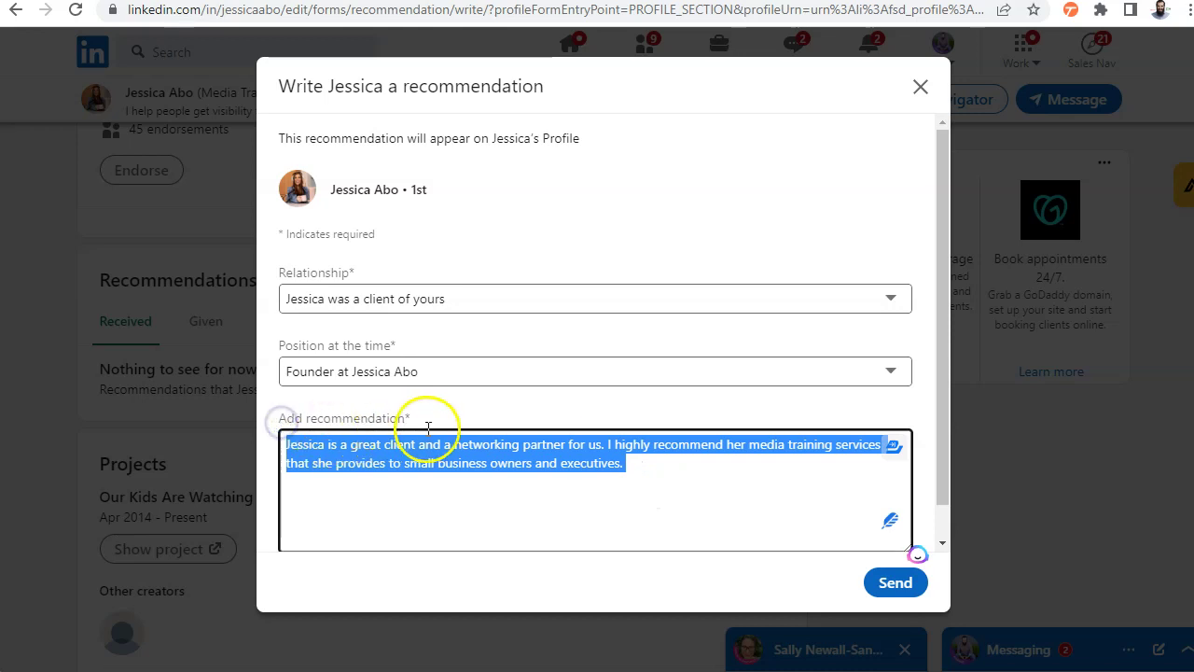
click(890, 525)
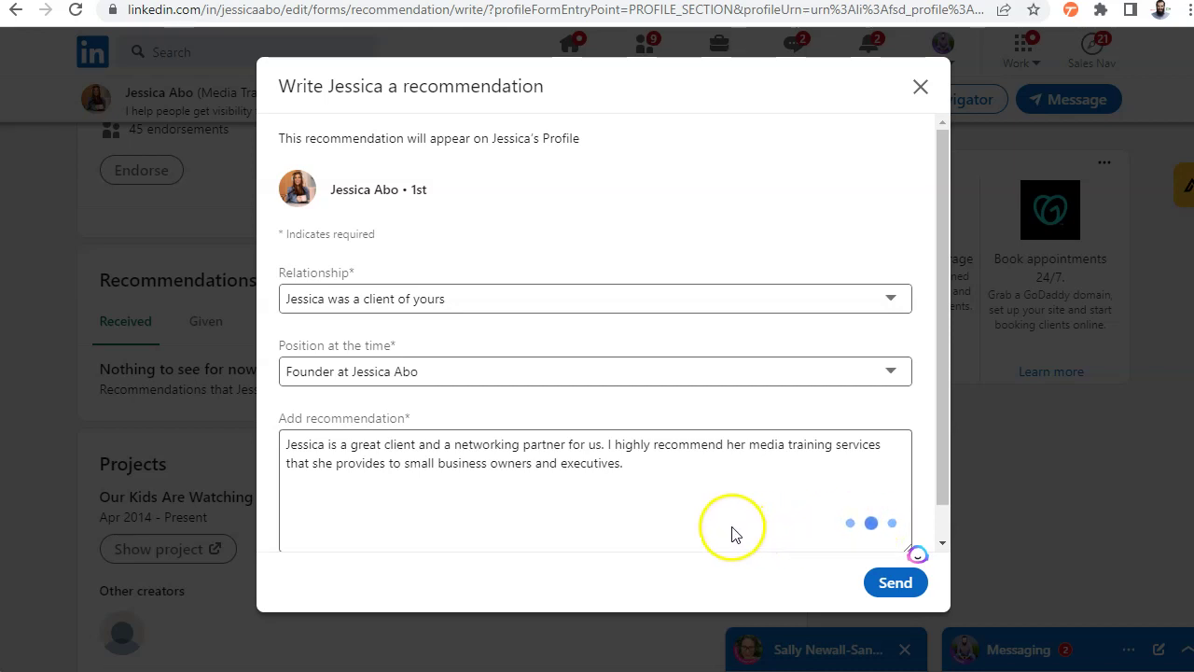
Review the Professional-tone AI recommendation drafts generated in the side panel
mouse_move(755, 366)
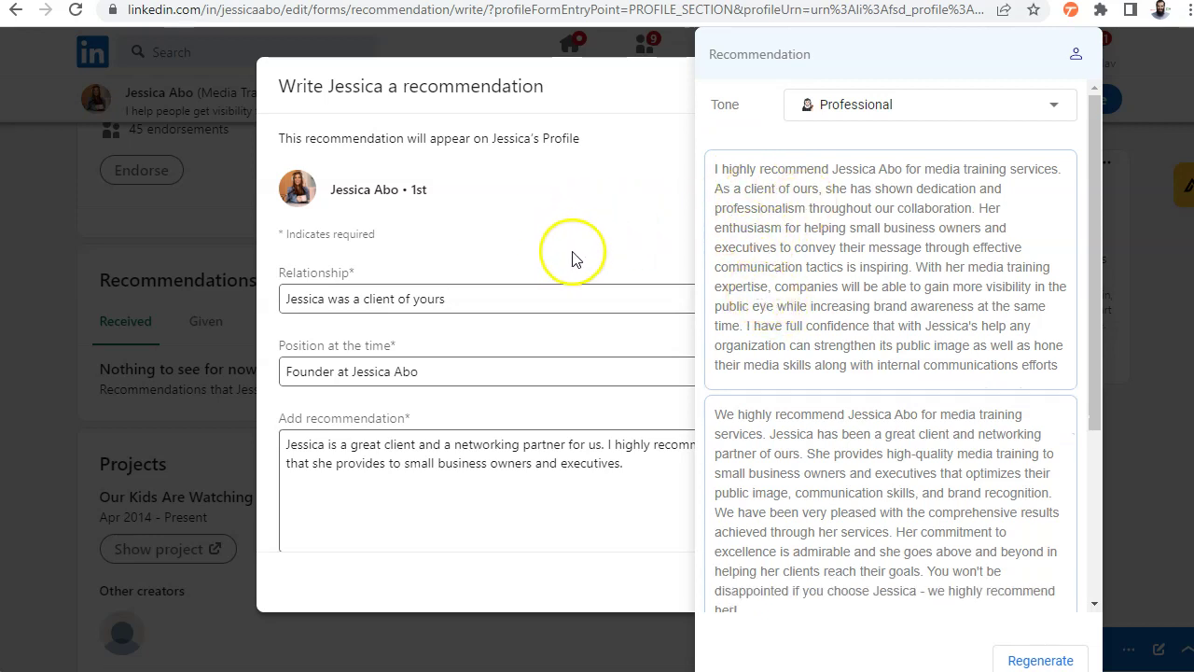
scroll(903, 303, down, 4)
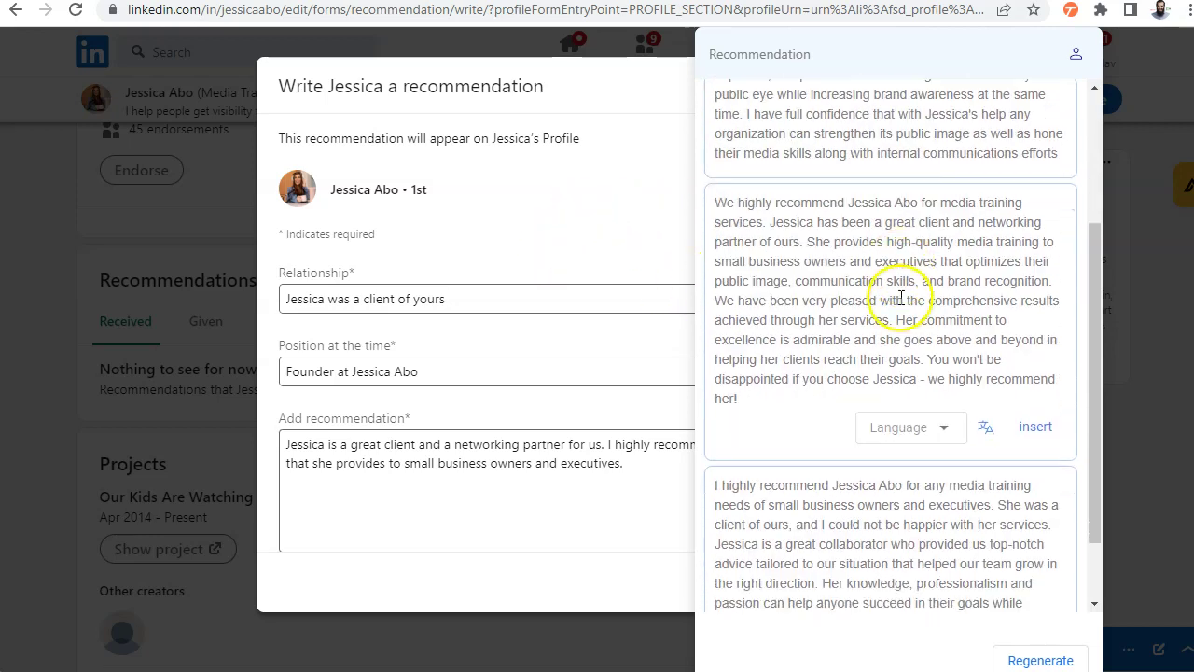
scroll(847, 345, up, 4)
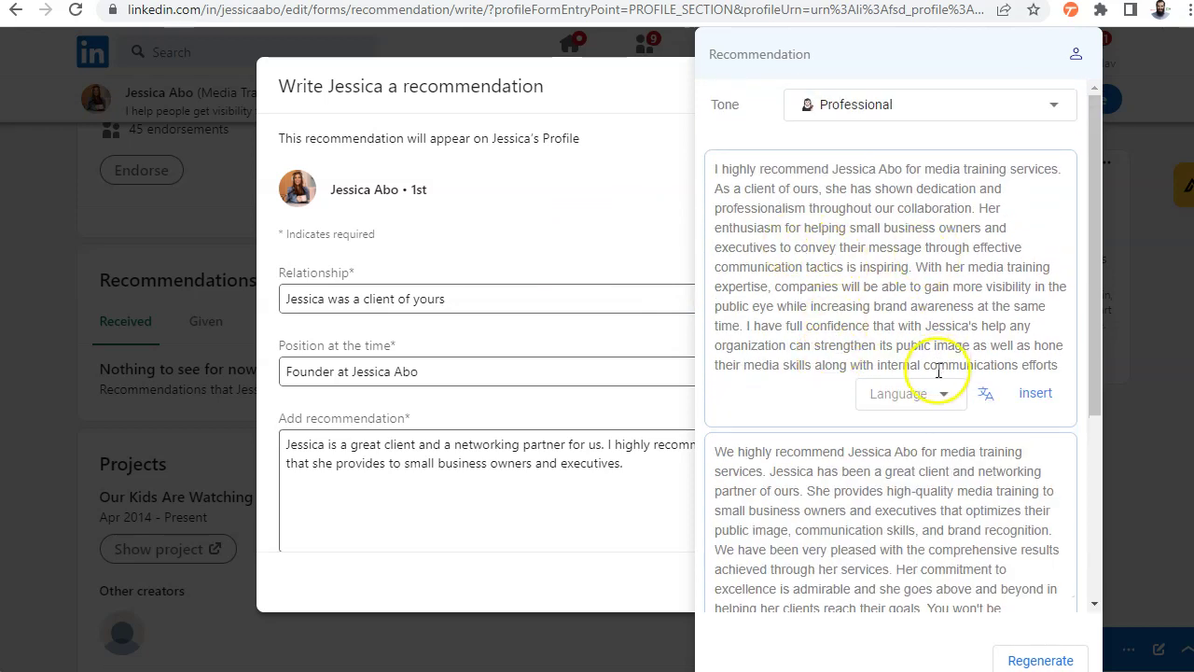
scroll(937, 380, down, 4)
scroll(842, 472, up, 4)
mouse_move(773, 240)
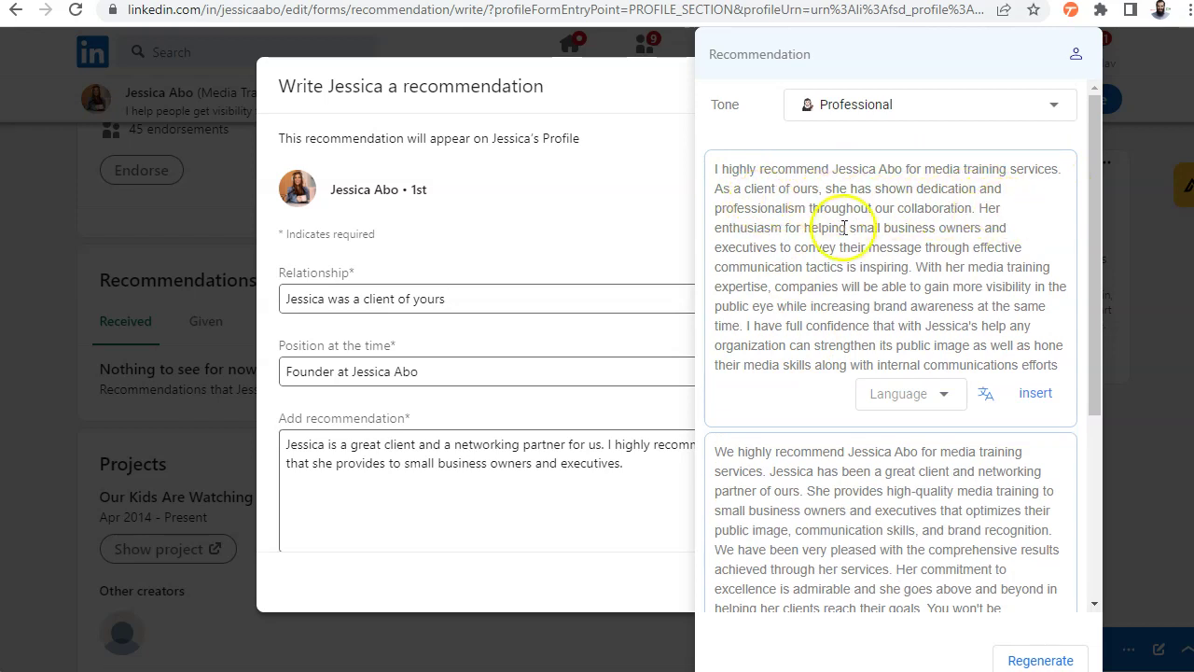
scroll(802, 383, down, 3)
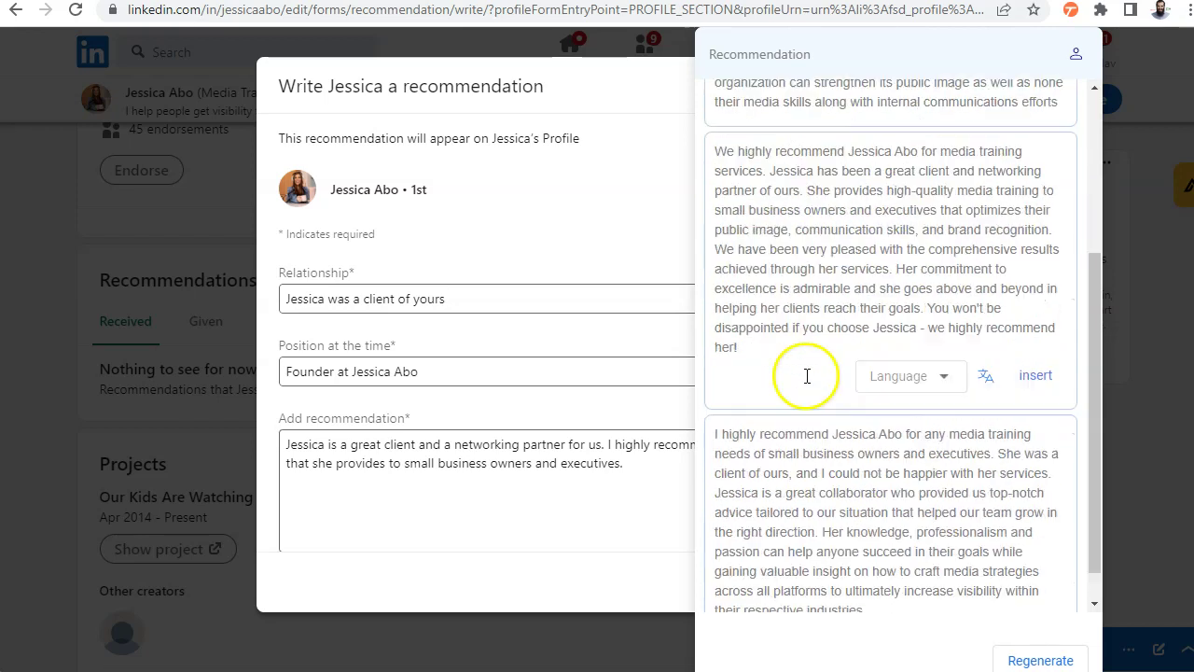
scroll(803, 382, down, 1)
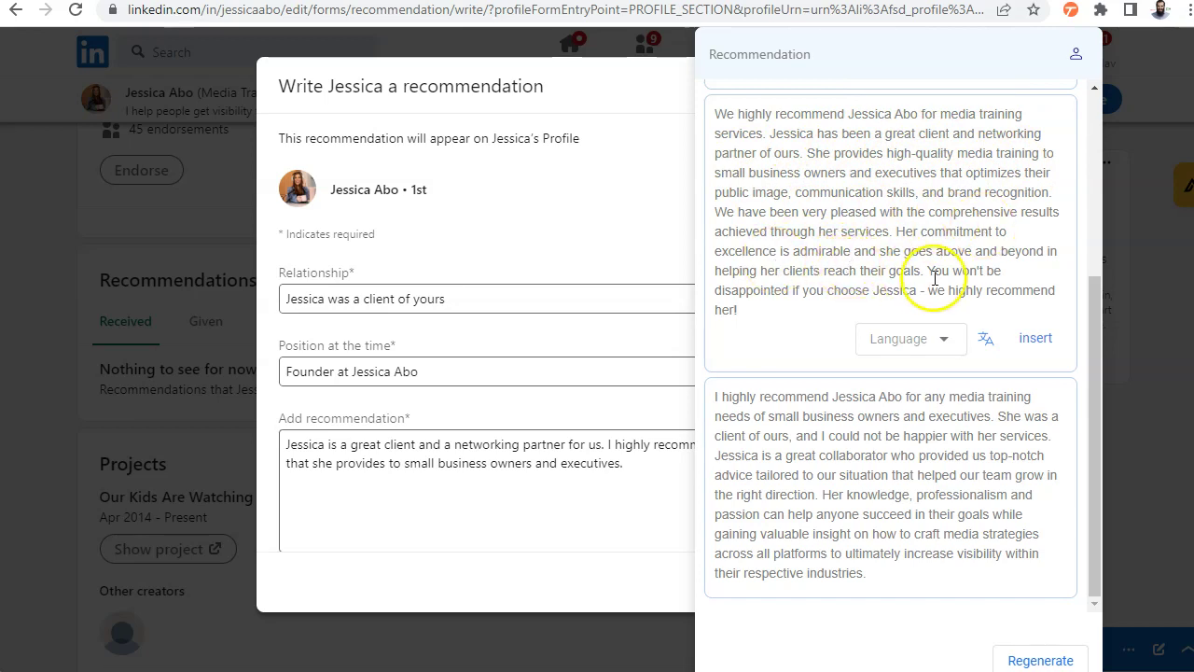
mouse_move(740, 419)
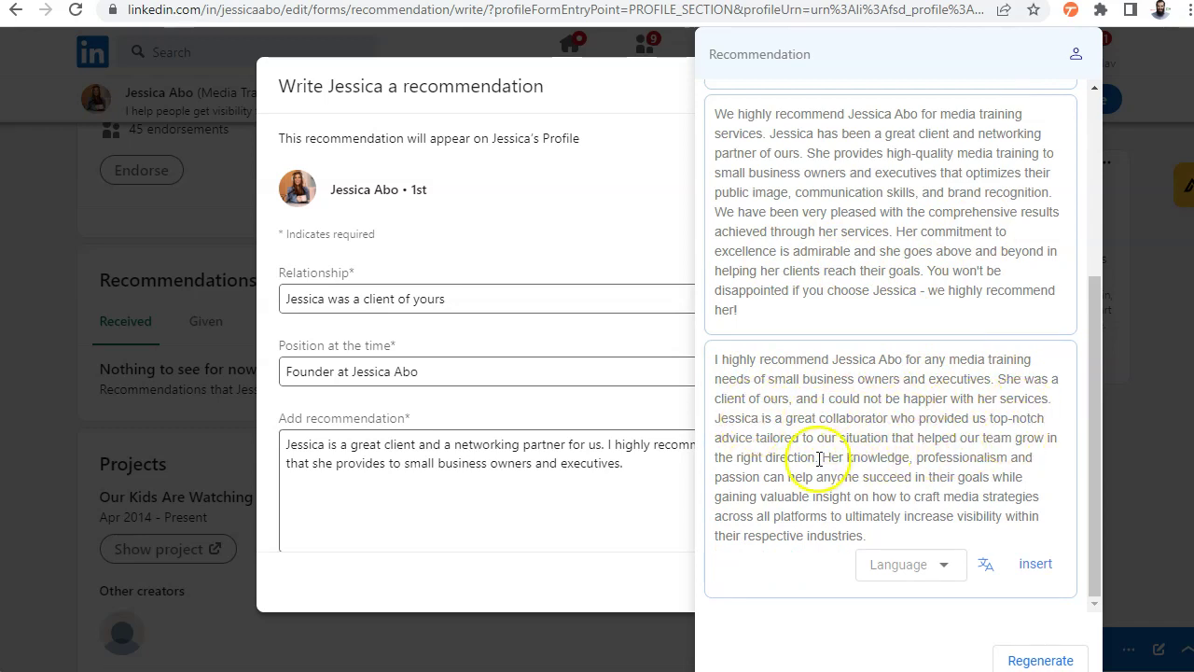
scroll(802, 480, up, 2)
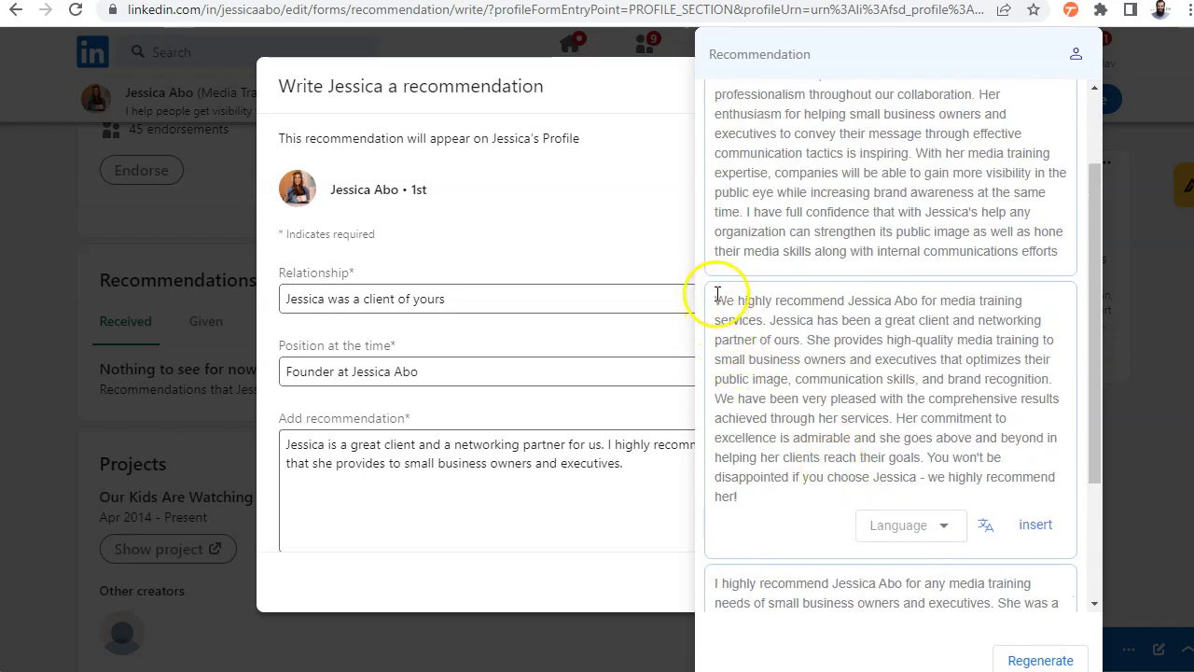
Keep the AI assistant's tone set to Professional
scroll(760, 296, up, 2)
click(909, 112)
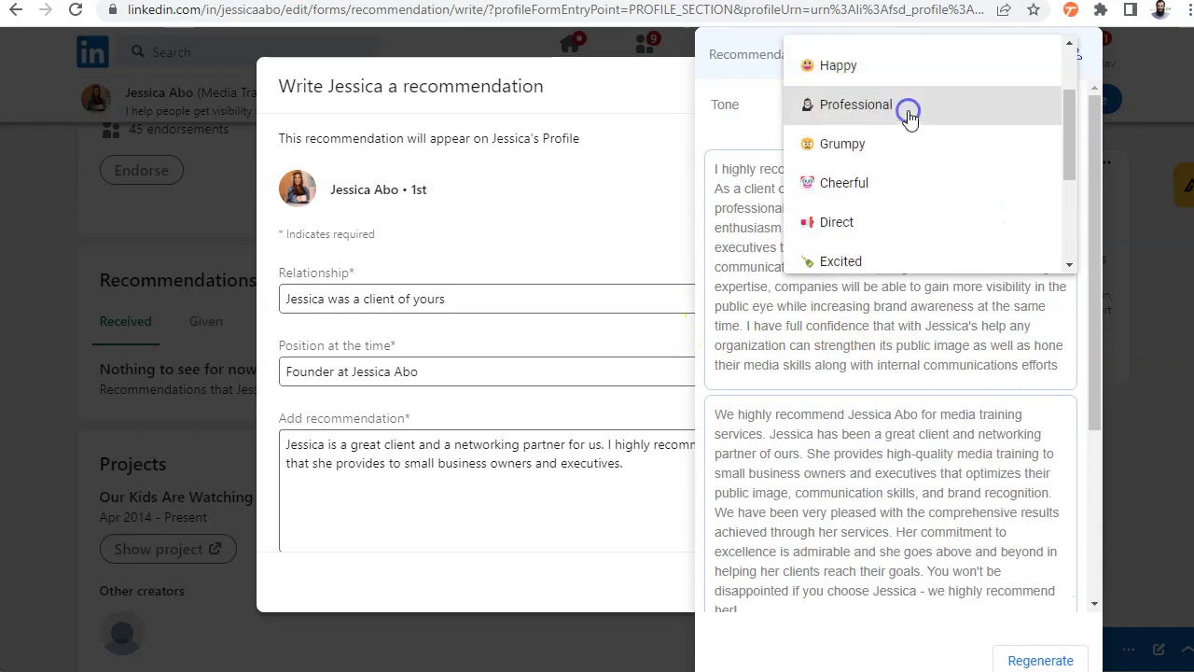
scroll(902, 168, up, 2)
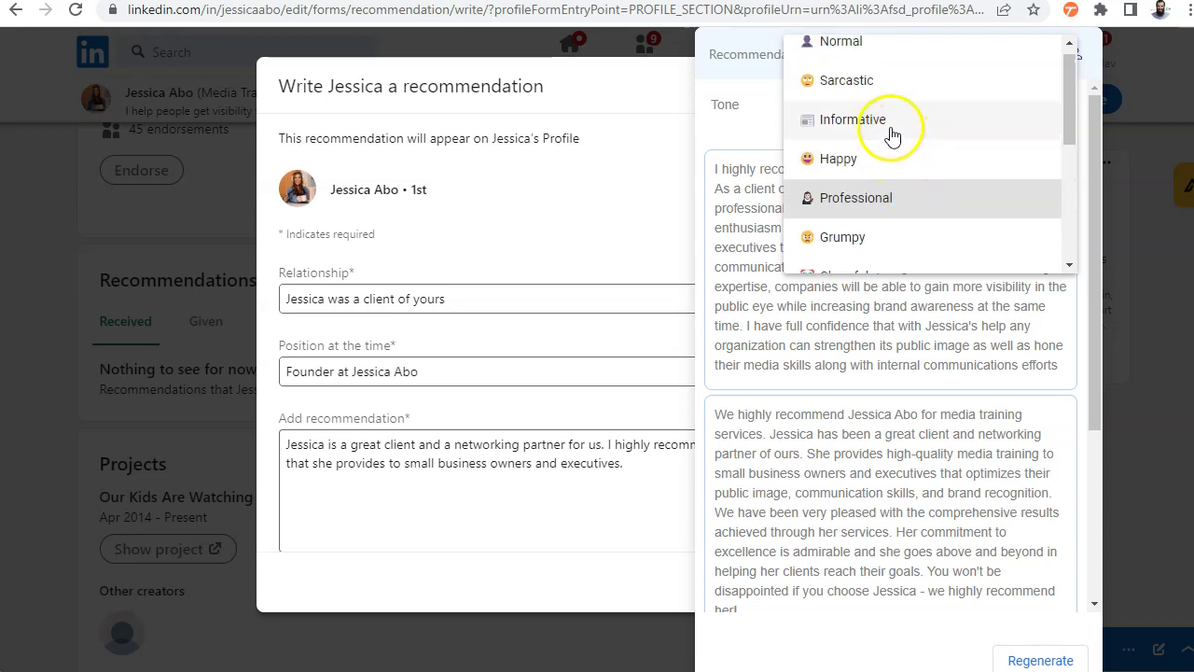
scroll(880, 209, down, 3)
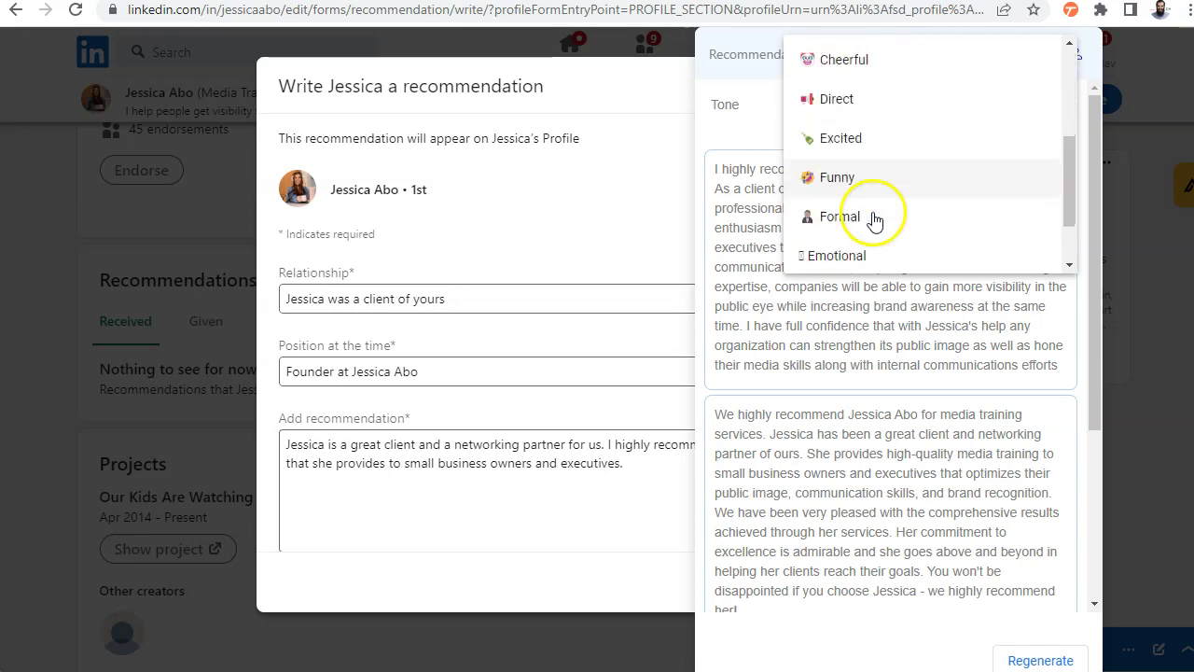
click(832, 456)
scroll(800, 355, down, 2)
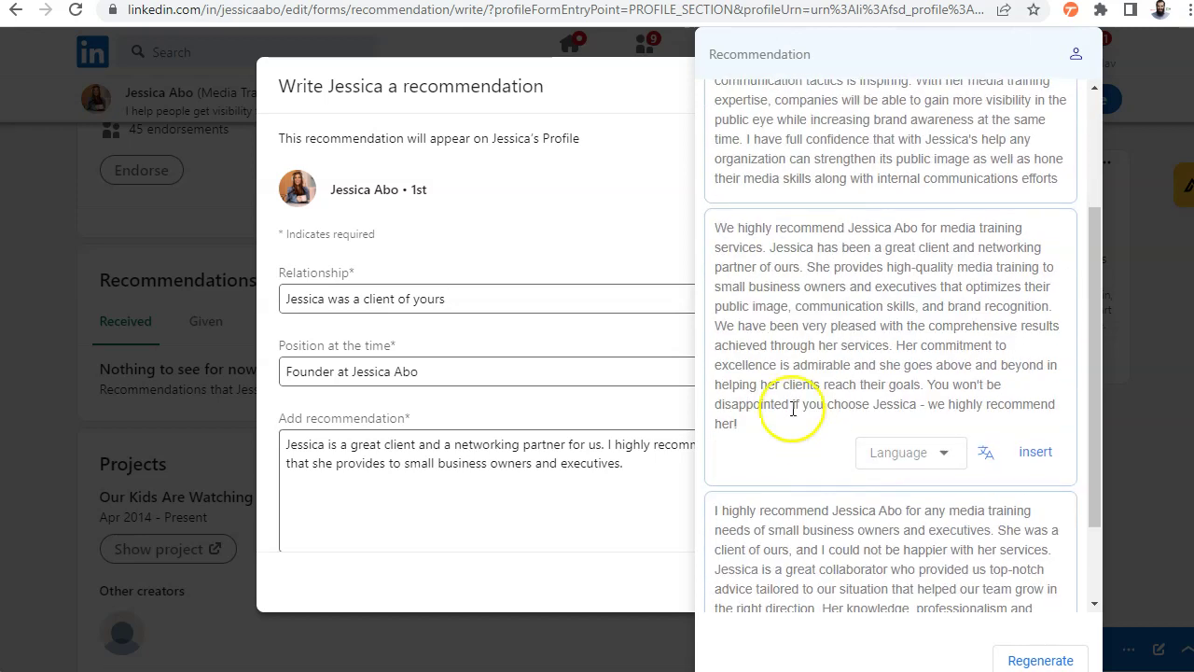
Copy the second AI suggestion, paste it over the draft text, and send the recommendation
drag(744, 245, 822, 425)
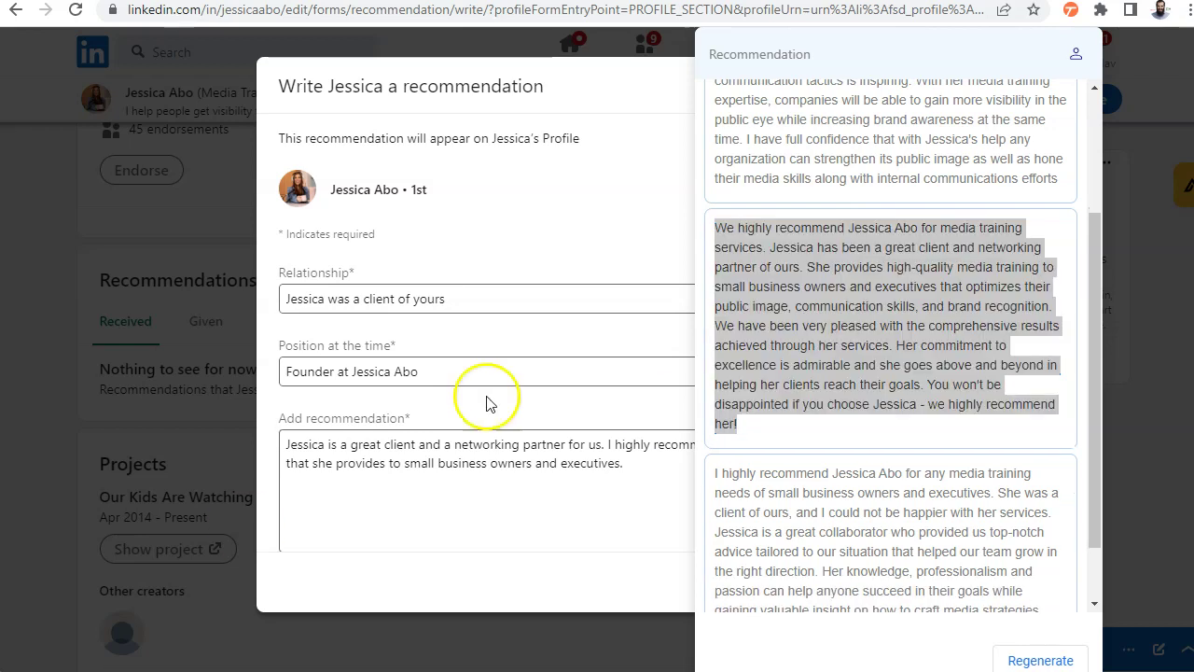
right_click(783, 317)
click(816, 329)
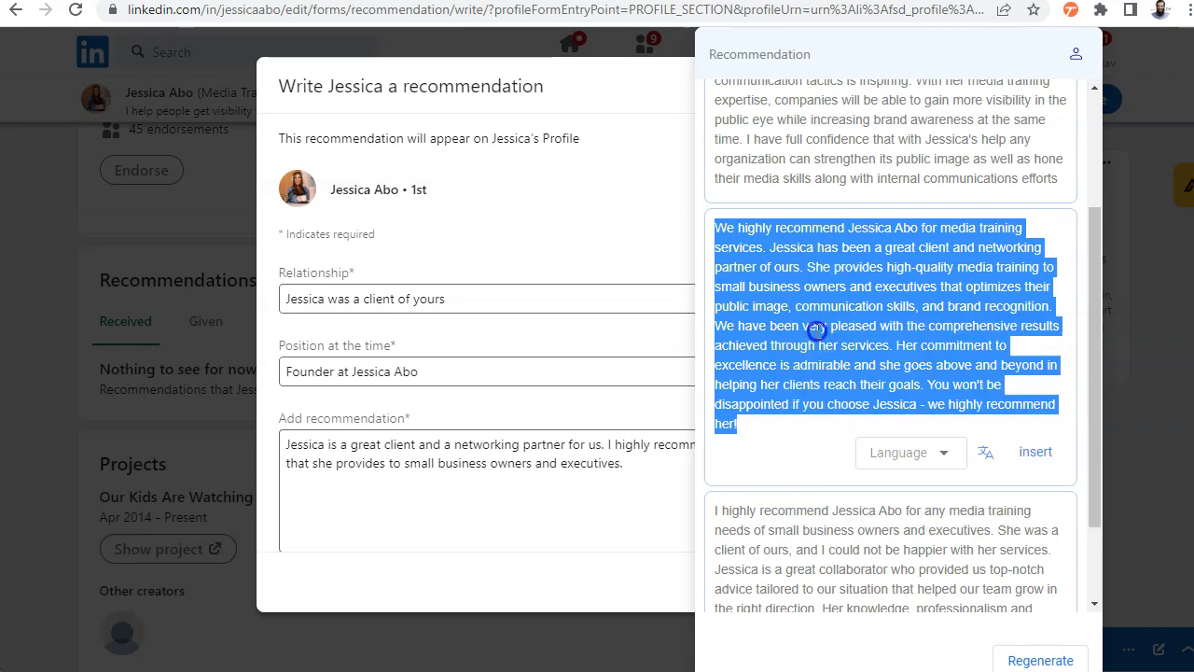
click(381, 456)
drag(680, 461, 280, 431)
key(ctrl+v)
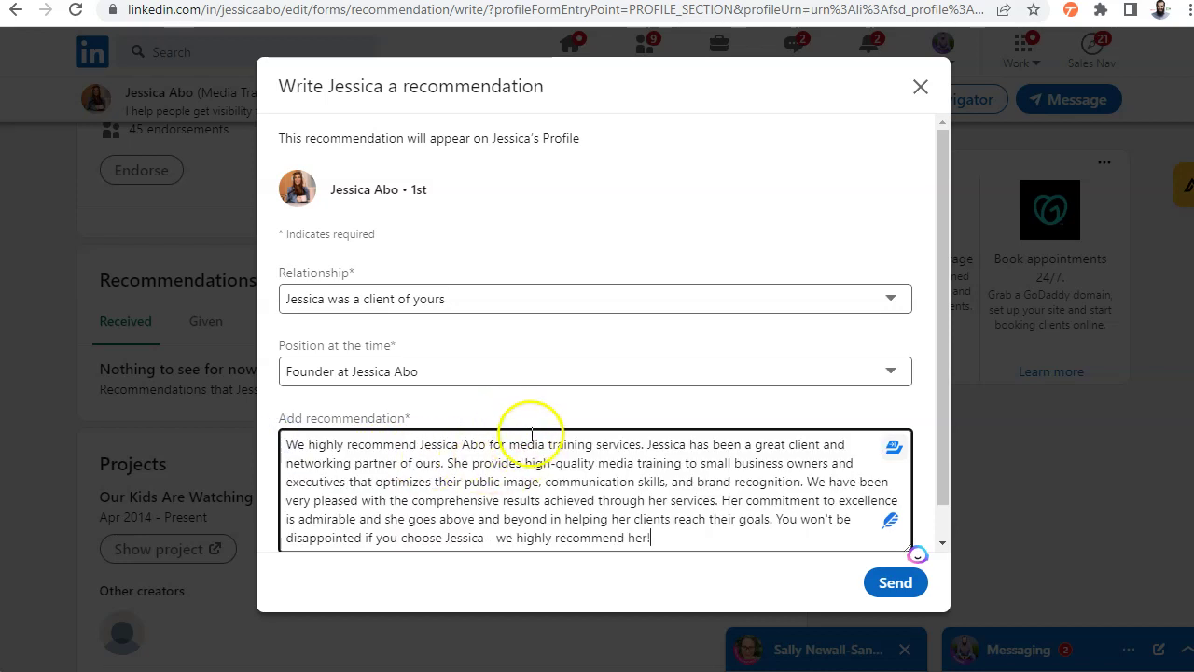
click(897, 584)
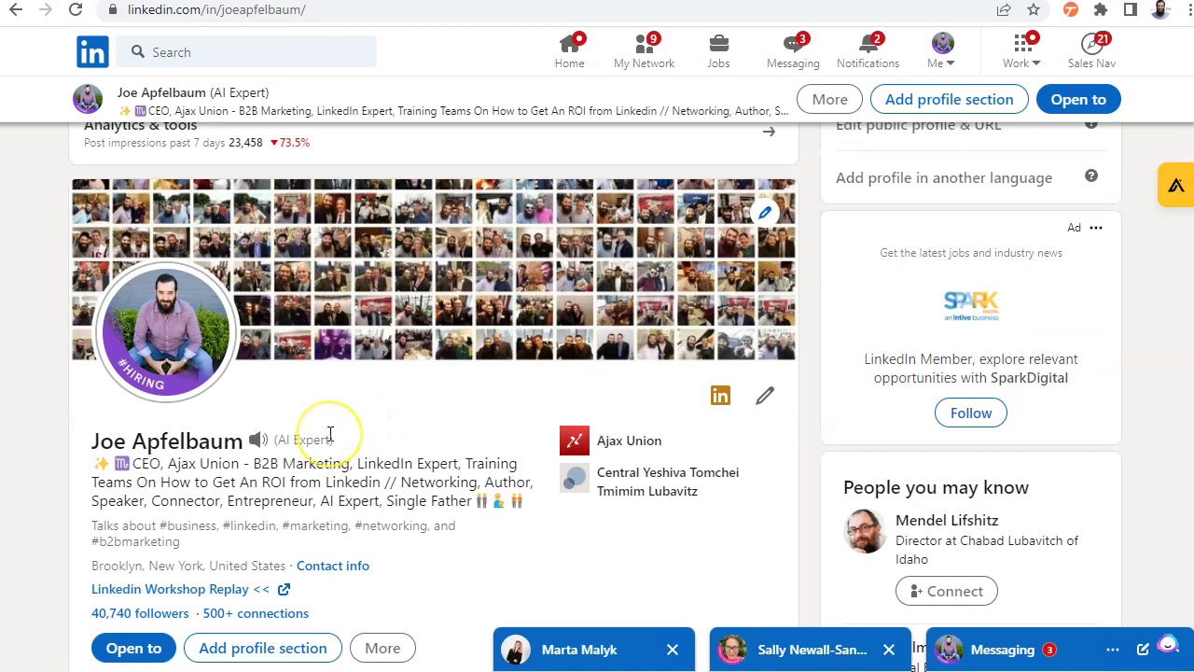
Expand the second received recommendation on your profile to its full text
scroll(331, 433, down, 2)
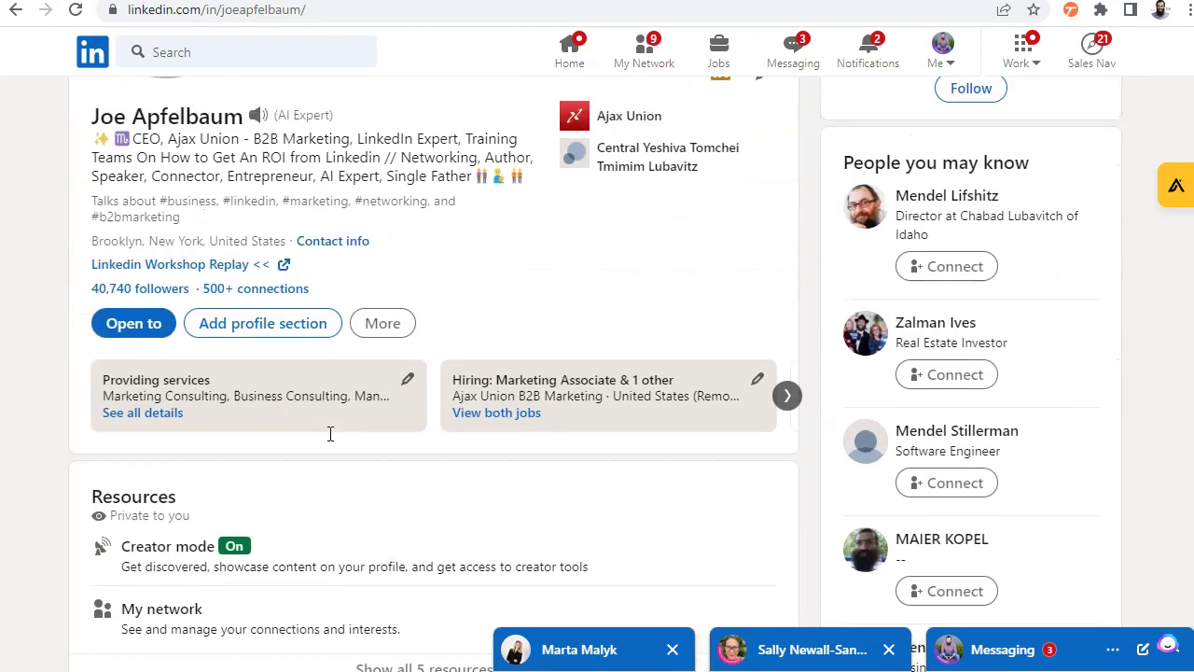
scroll(331, 429, up, 3)
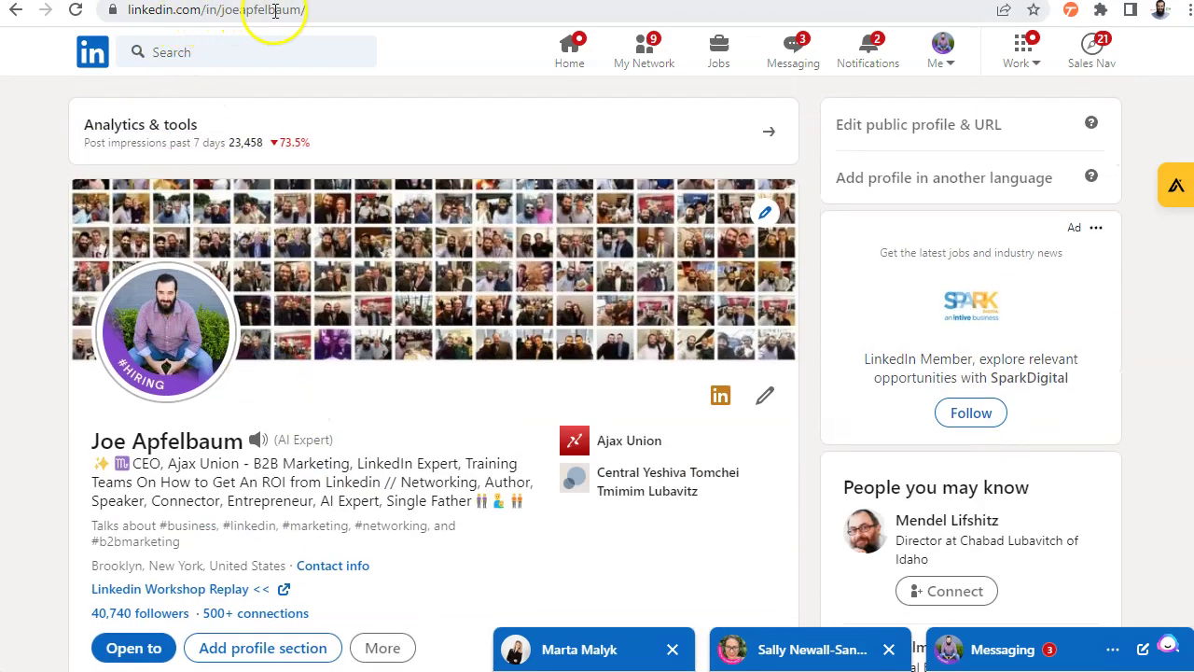
scroll(472, 365, down, 15)
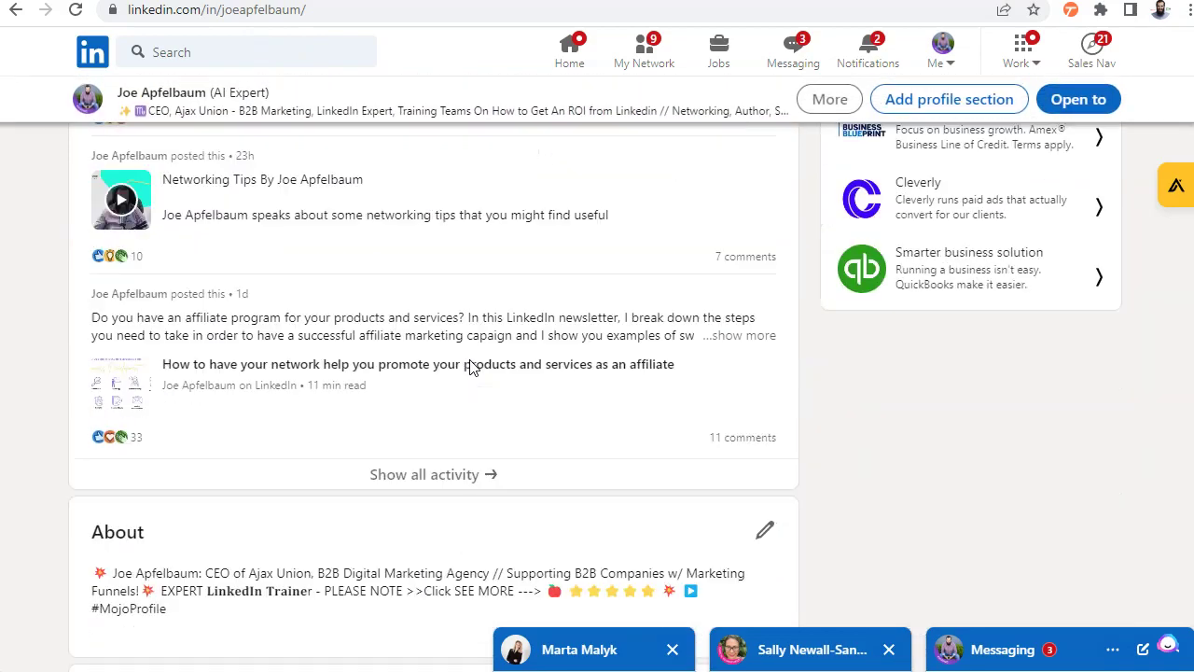
scroll(471, 366, down, 20)
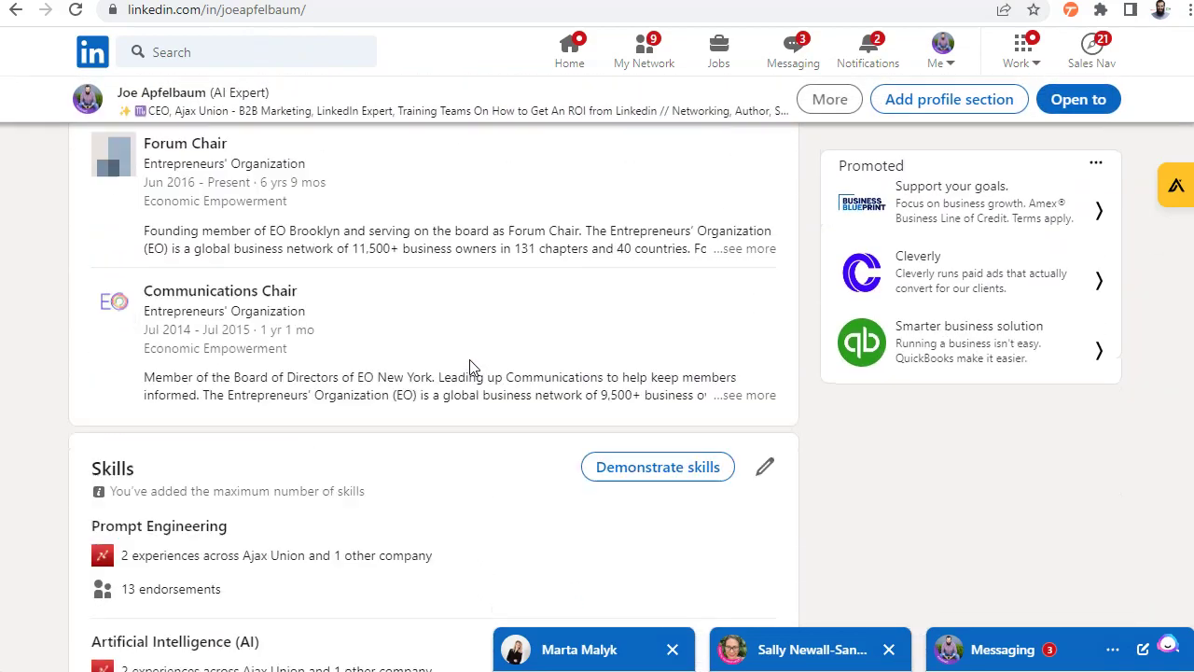
scroll(471, 366, down, 9)
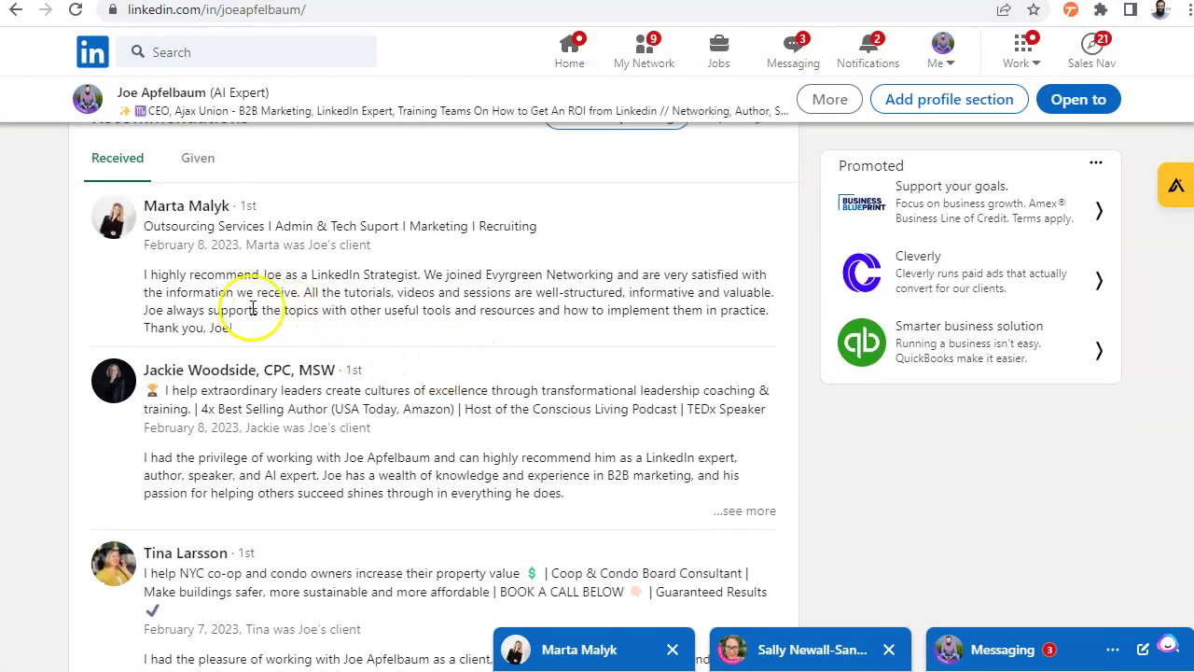
scroll(242, 308, down, 1)
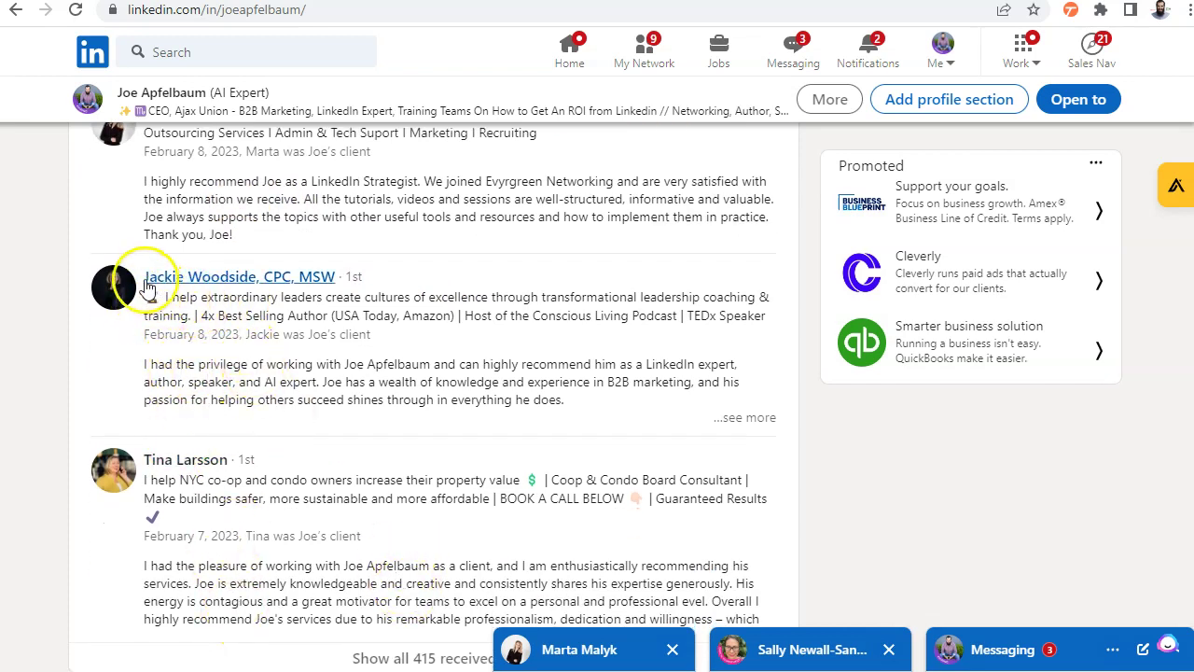
click(743, 419)
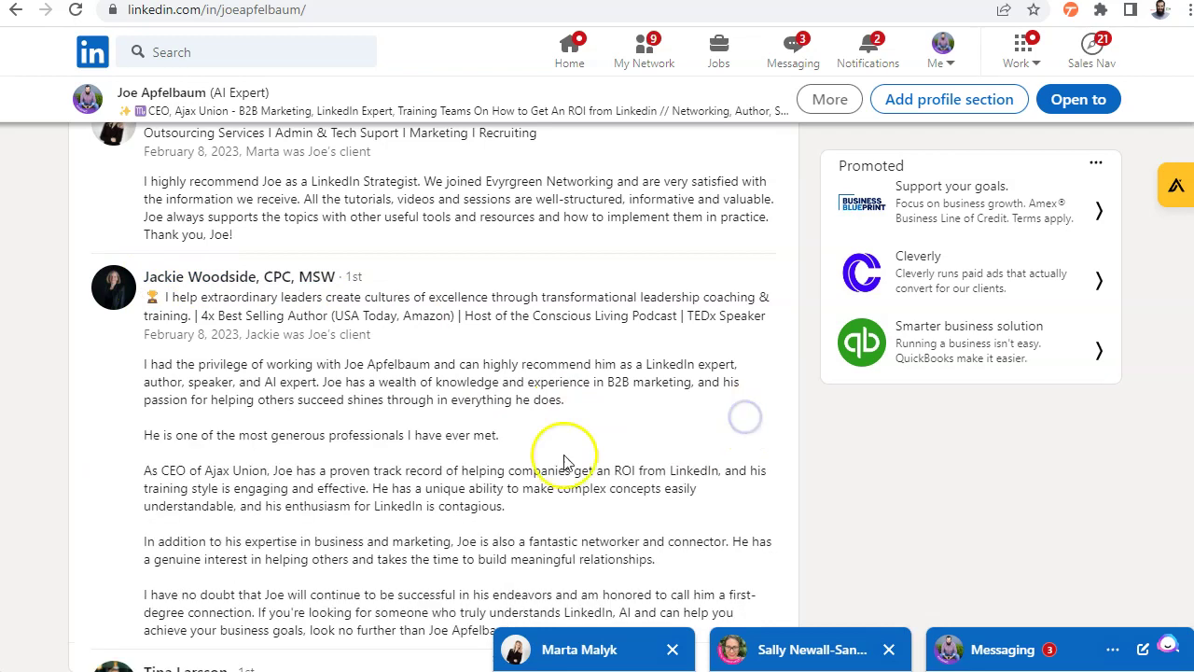
scroll(261, 419, down, 1)
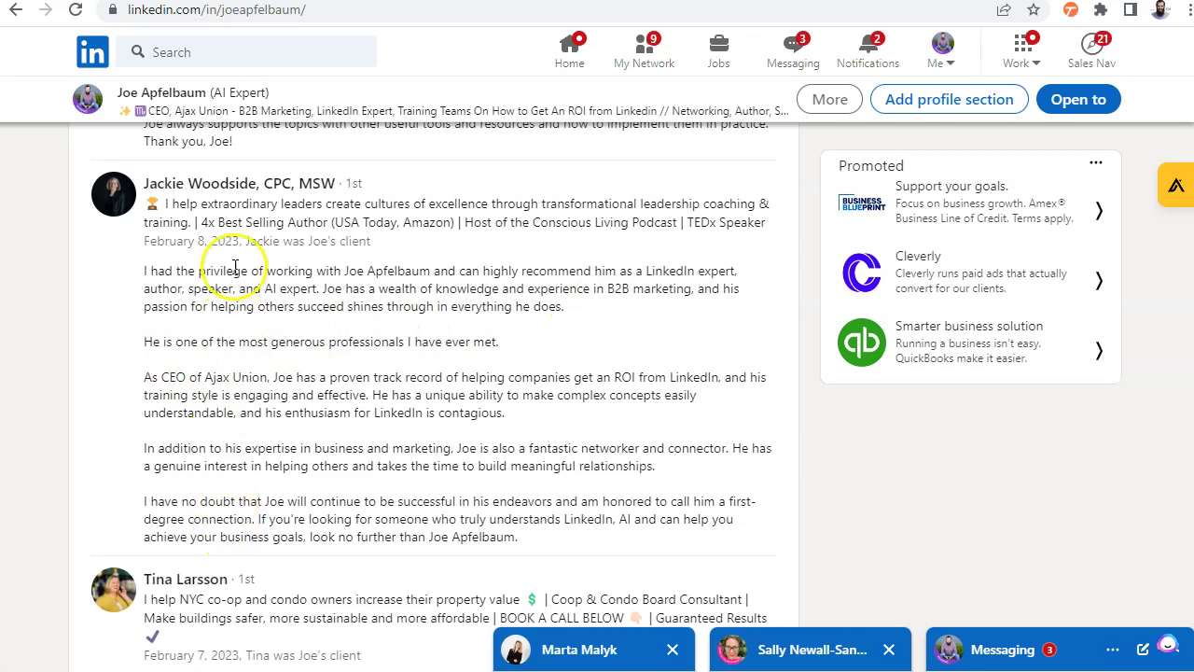
Open the second recommender's profile and expand her full About text
click(194, 185)
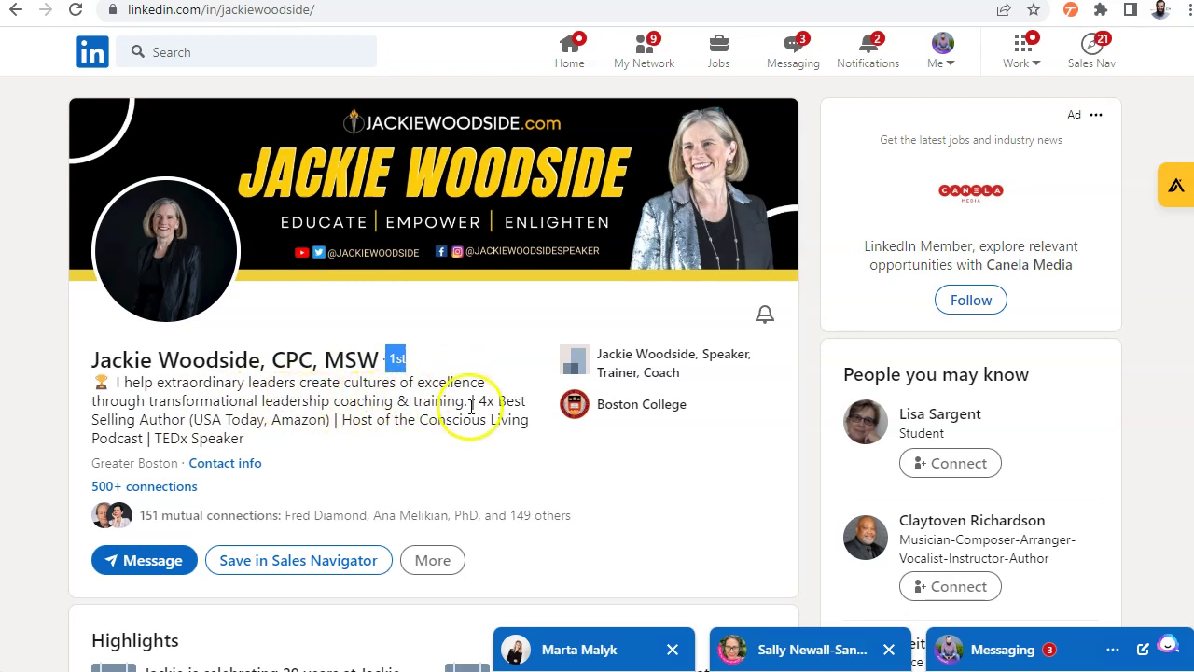
scroll(229, 435, down, 8)
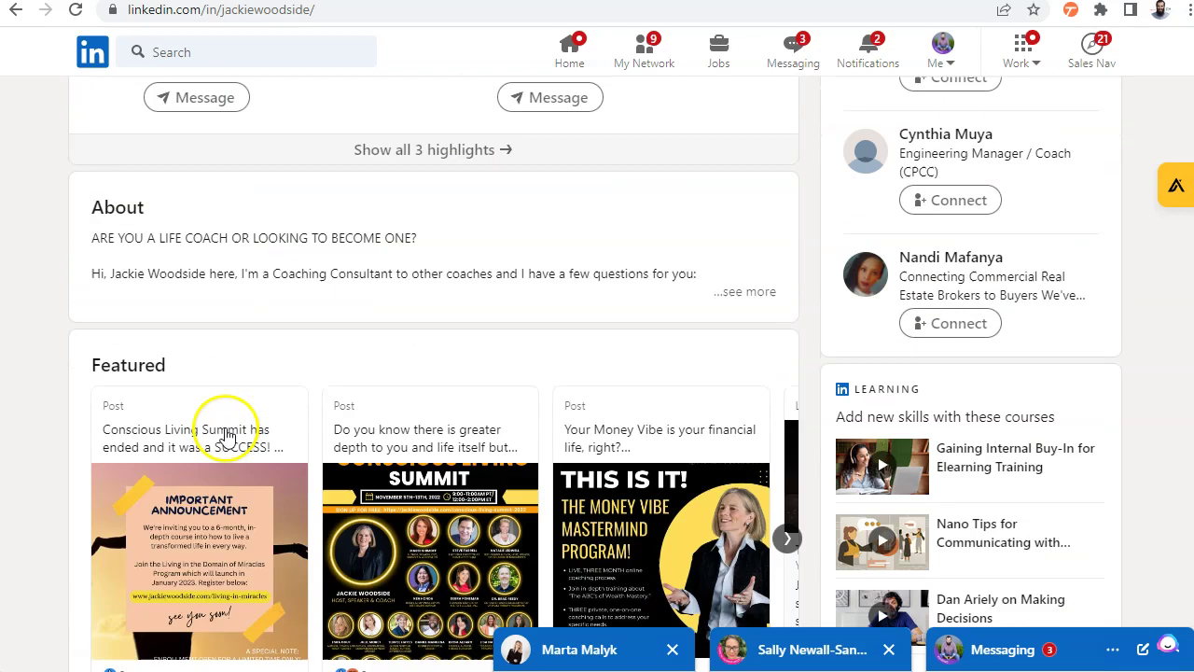
click(745, 270)
scroll(746, 270, down, 3)
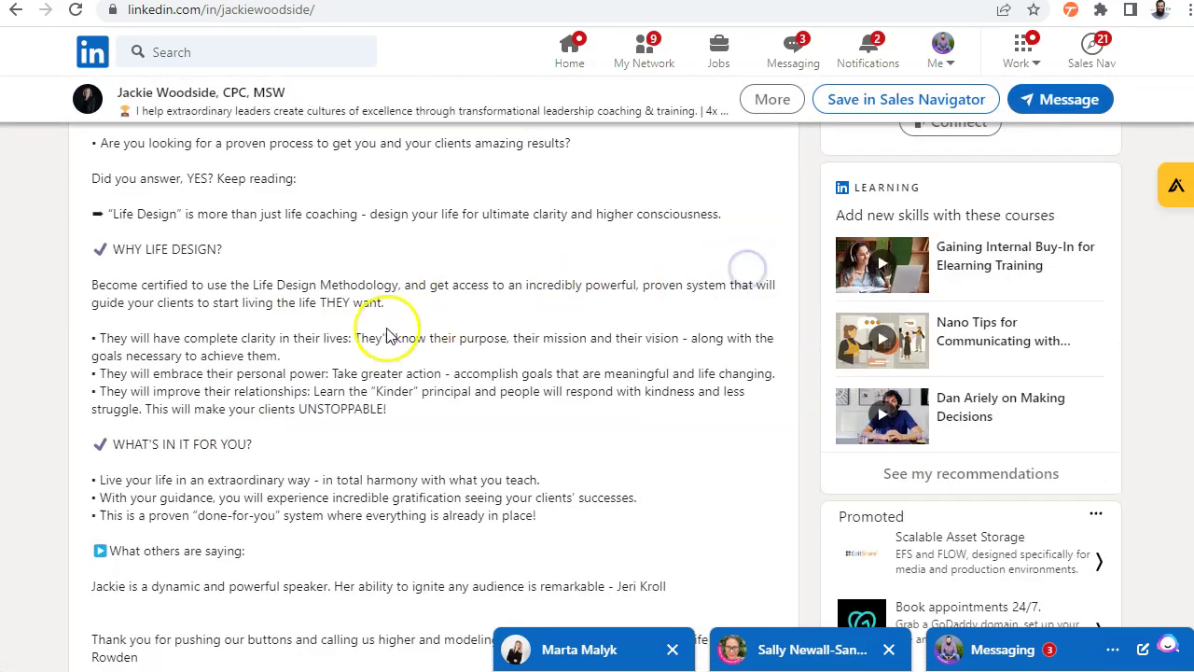
scroll(345, 336, up, 3)
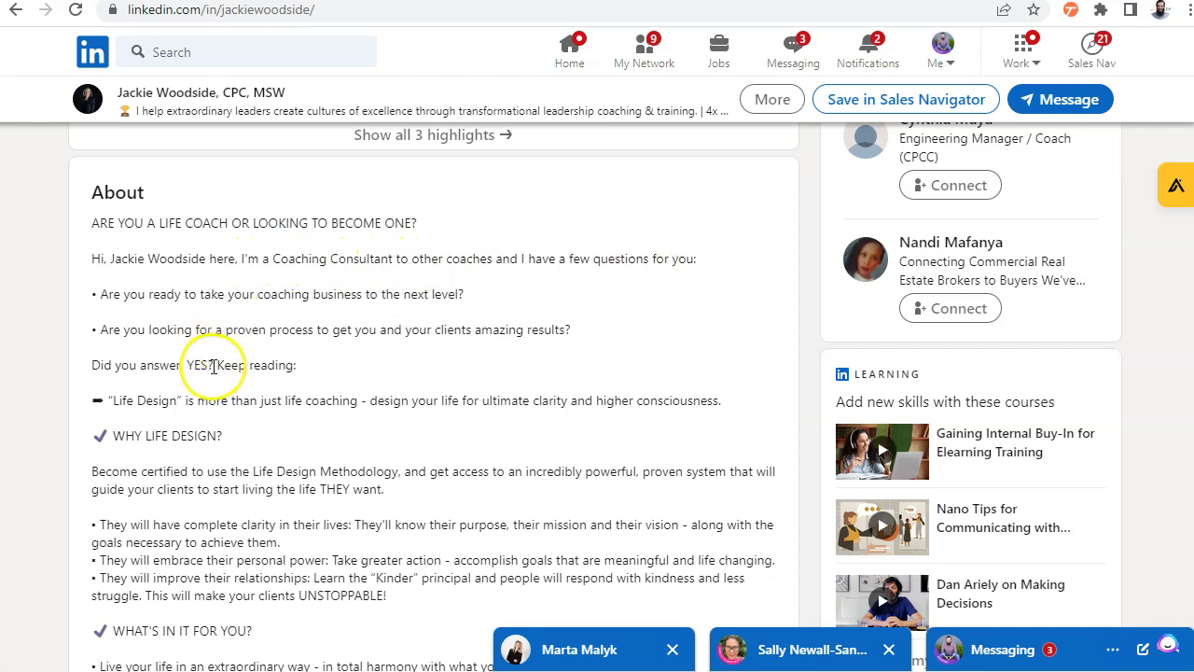
Scroll through the coach's profile past Skills down to her received recommendations
scroll(240, 345, down, 2)
scroll(186, 350, down, 8)
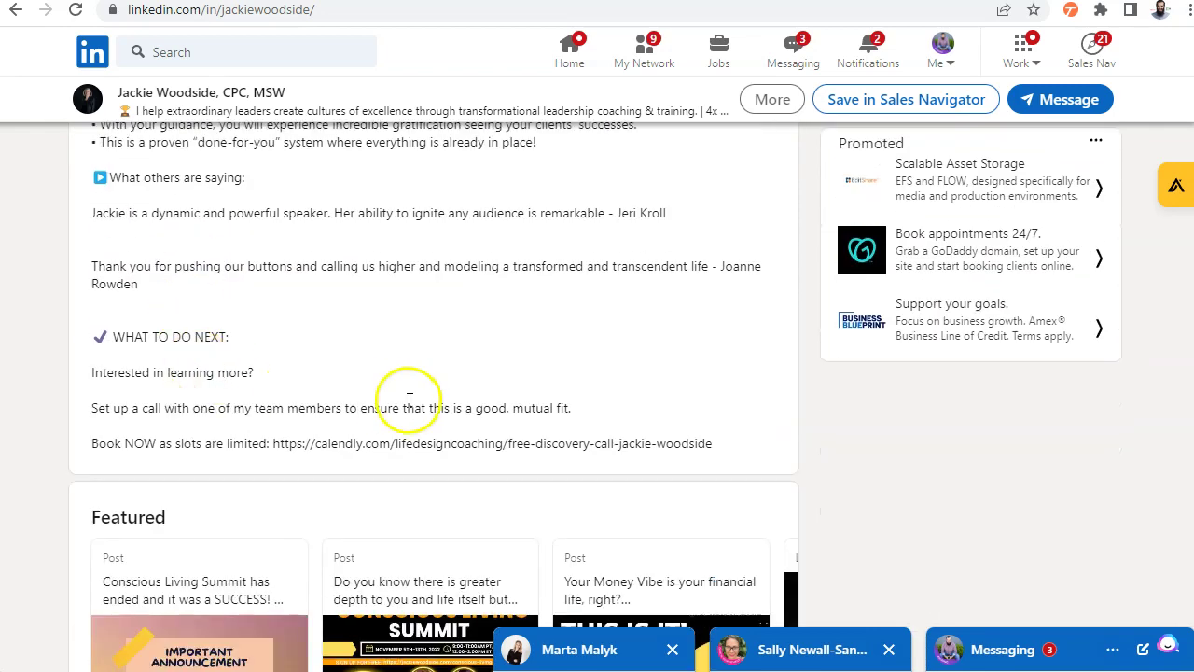
scroll(409, 403, down, 18)
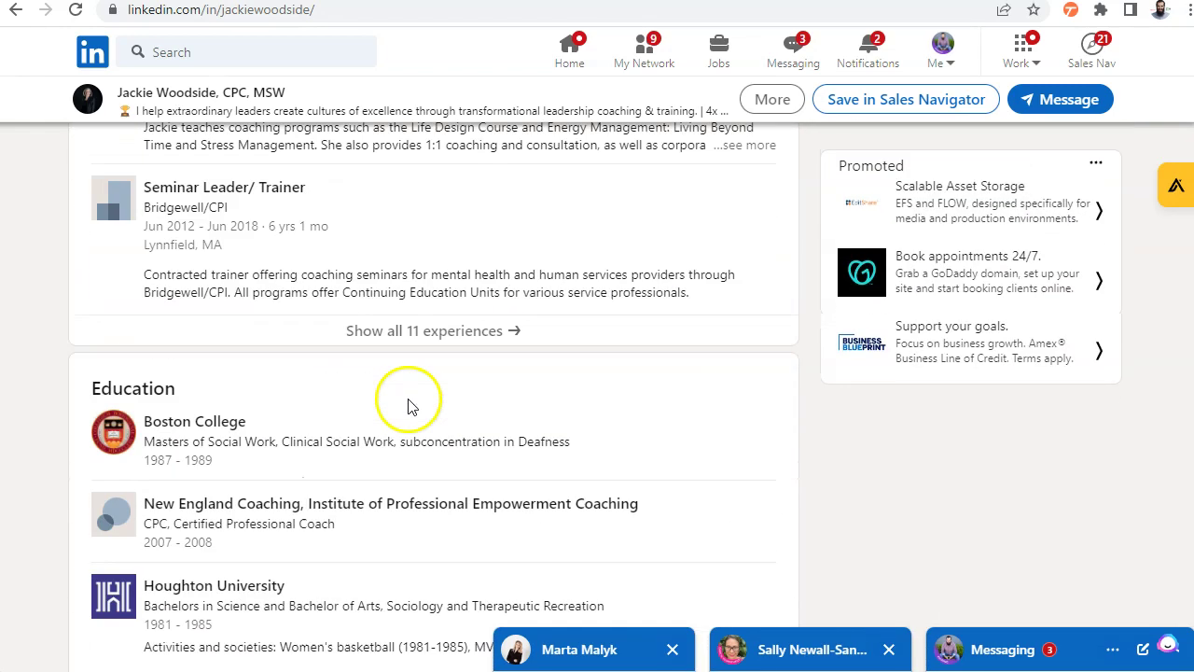
scroll(409, 403, down, 7)
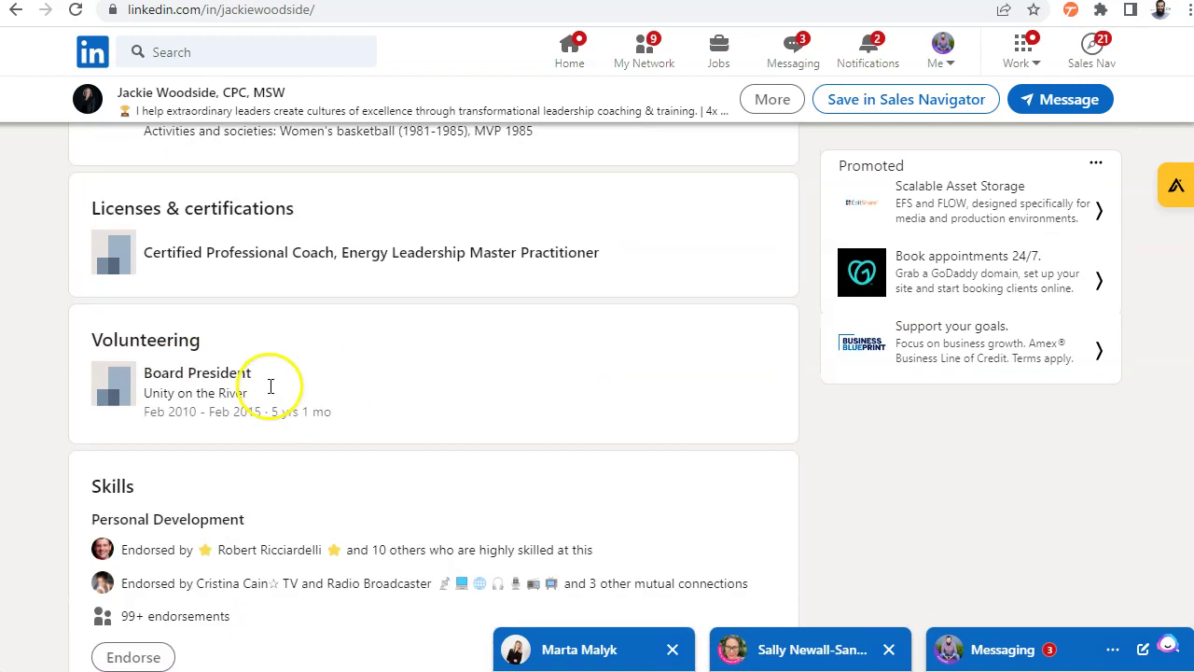
scroll(270, 386, down, 2)
scroll(215, 364, up, 1)
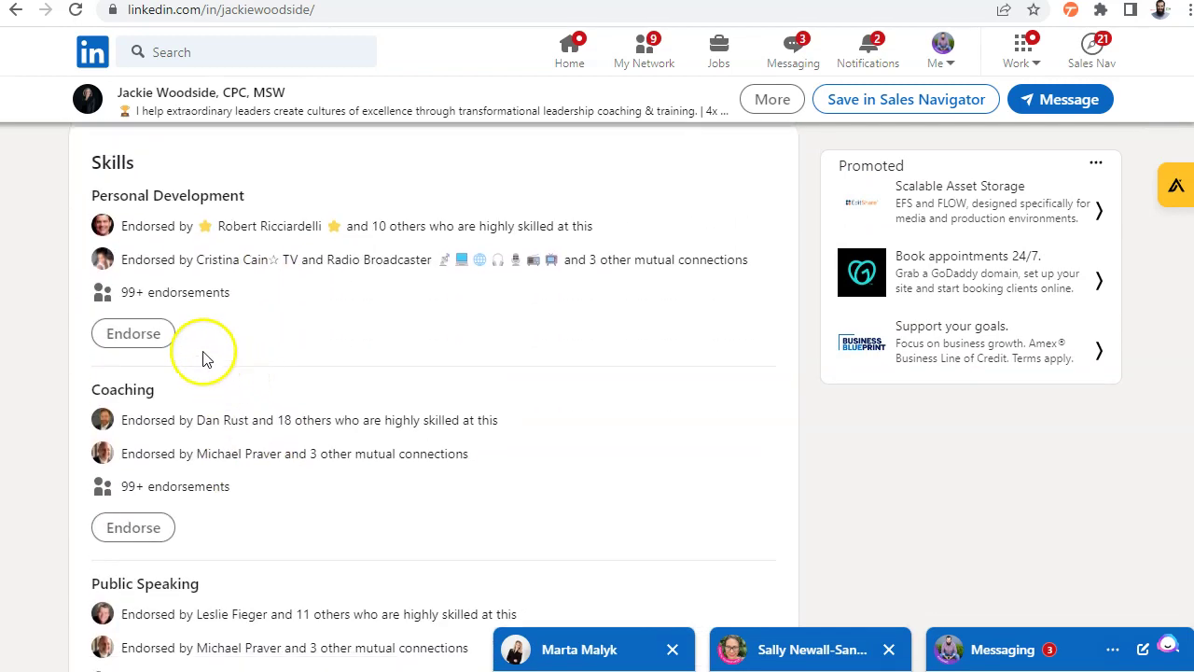
scroll(140, 308, up, 2)
scroll(131, 345, down, 2)
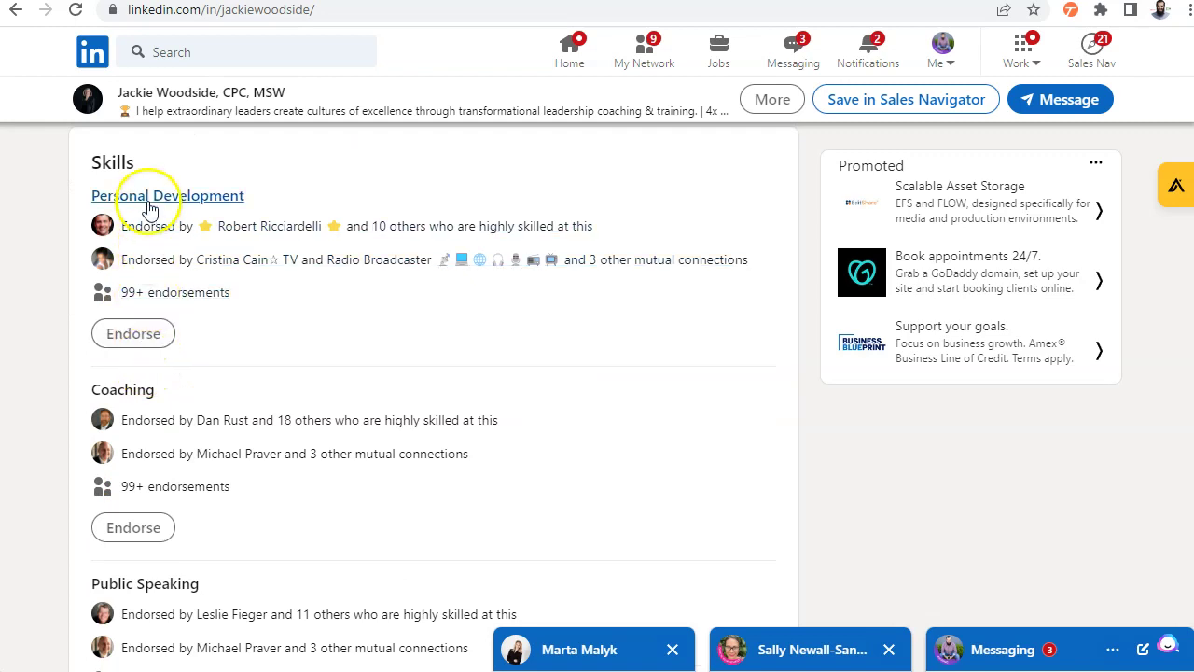
scroll(154, 280, down, 2)
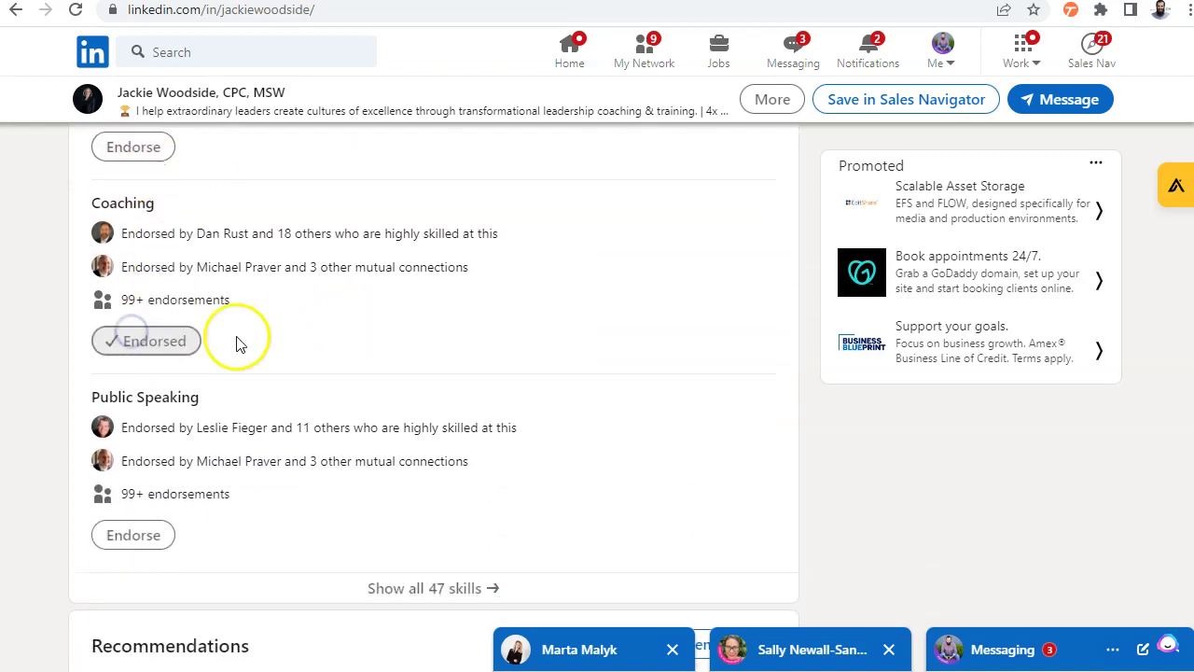
scroll(208, 312, up, 2)
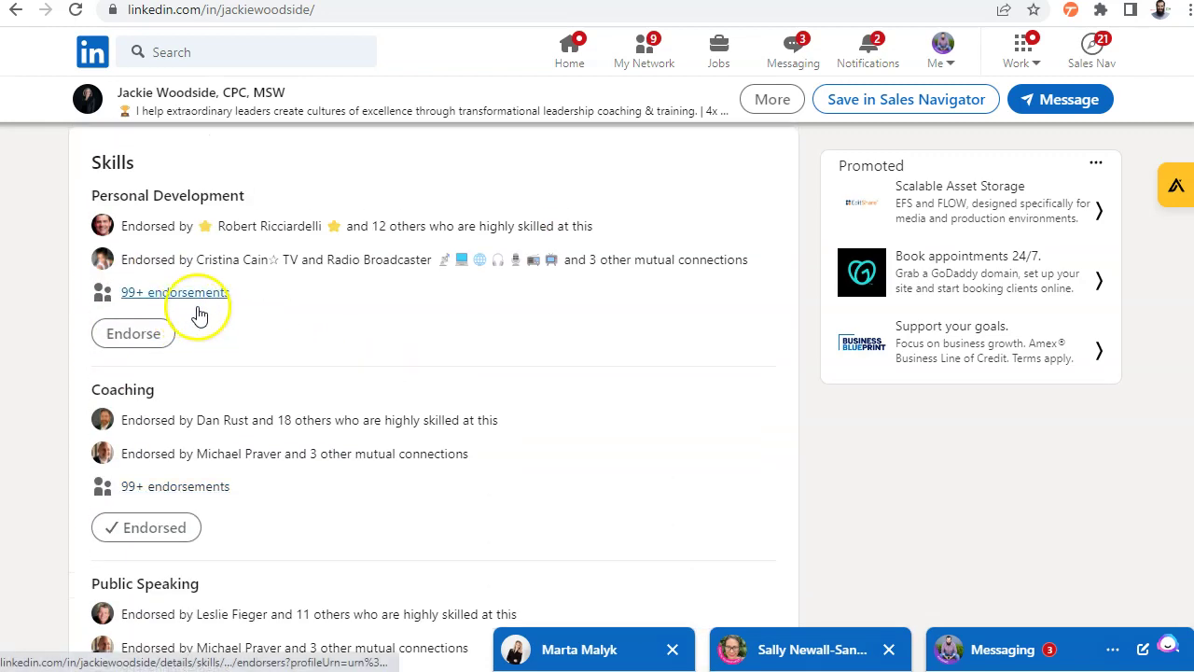
scroll(160, 426, down, 2)
scroll(320, 389, down, 6)
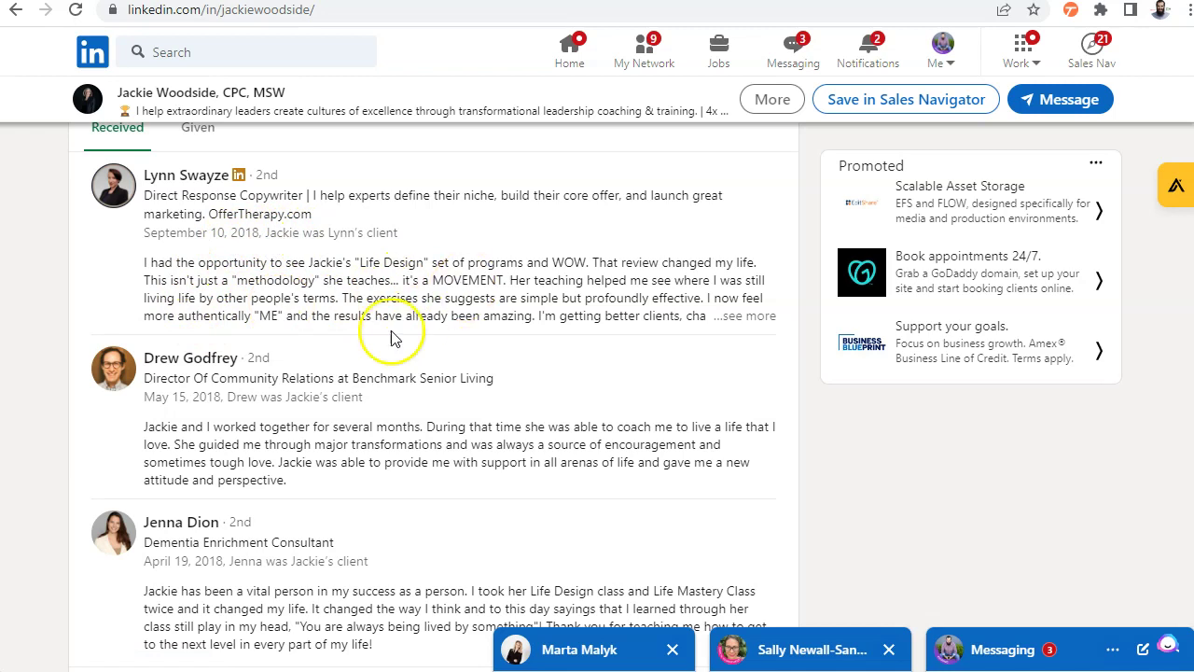
scroll(391, 334, up, 1)
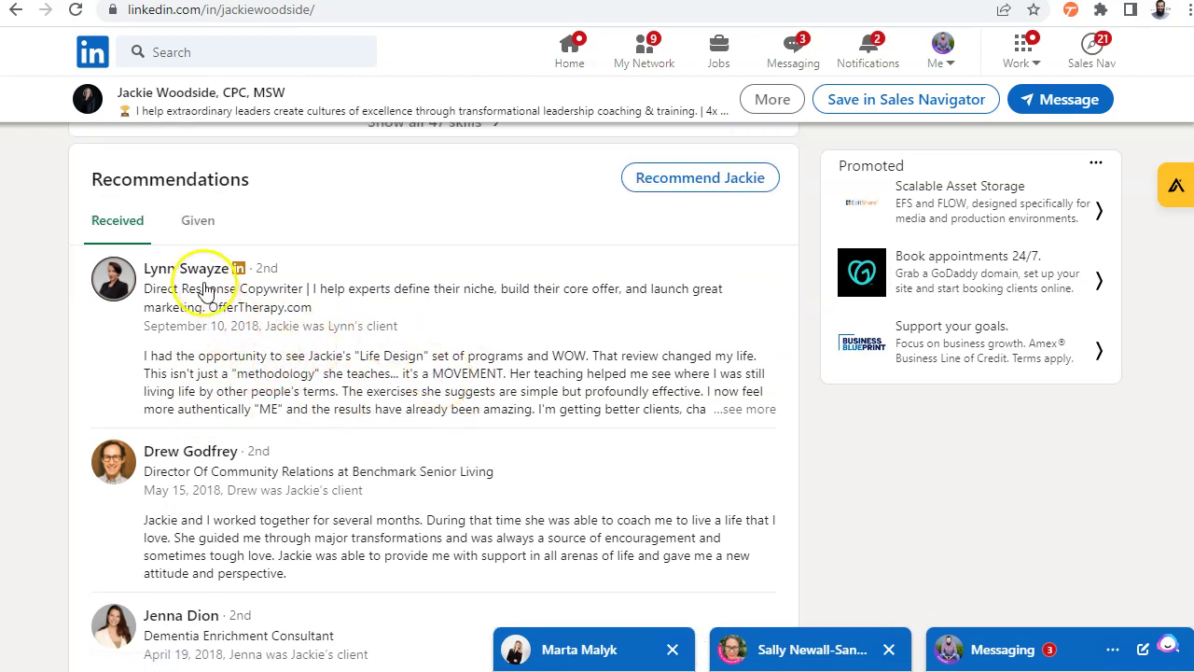
Start a recommendation for the coach: worked at different companies, position Owner at her coaching business
click(198, 224)
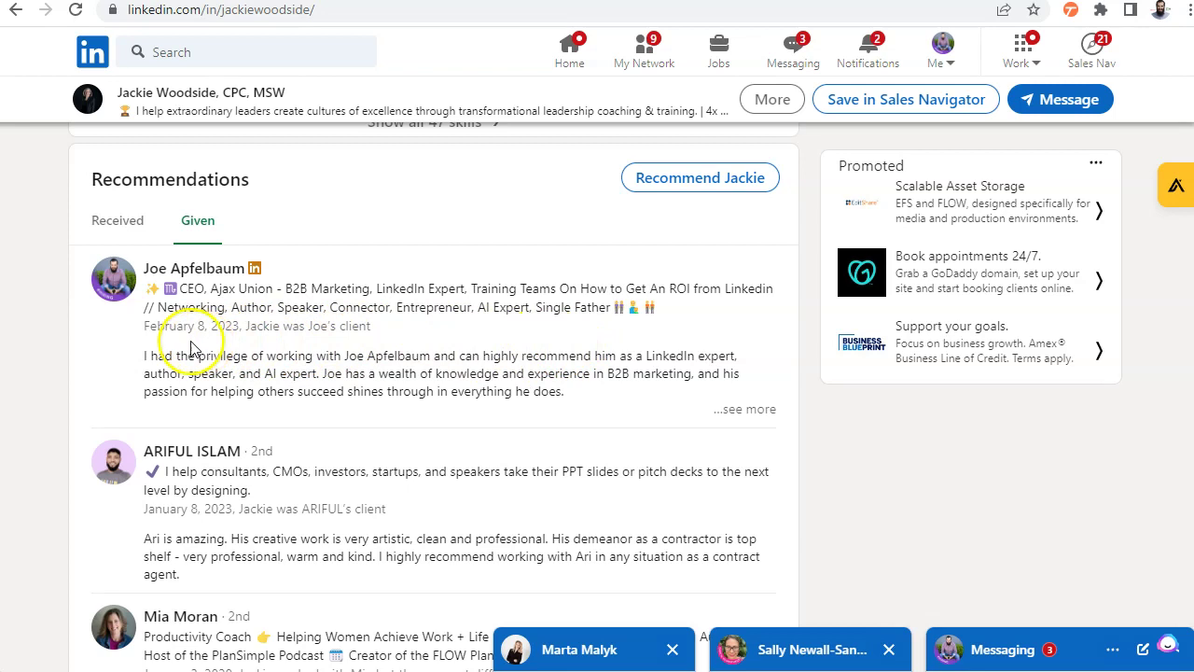
click(118, 223)
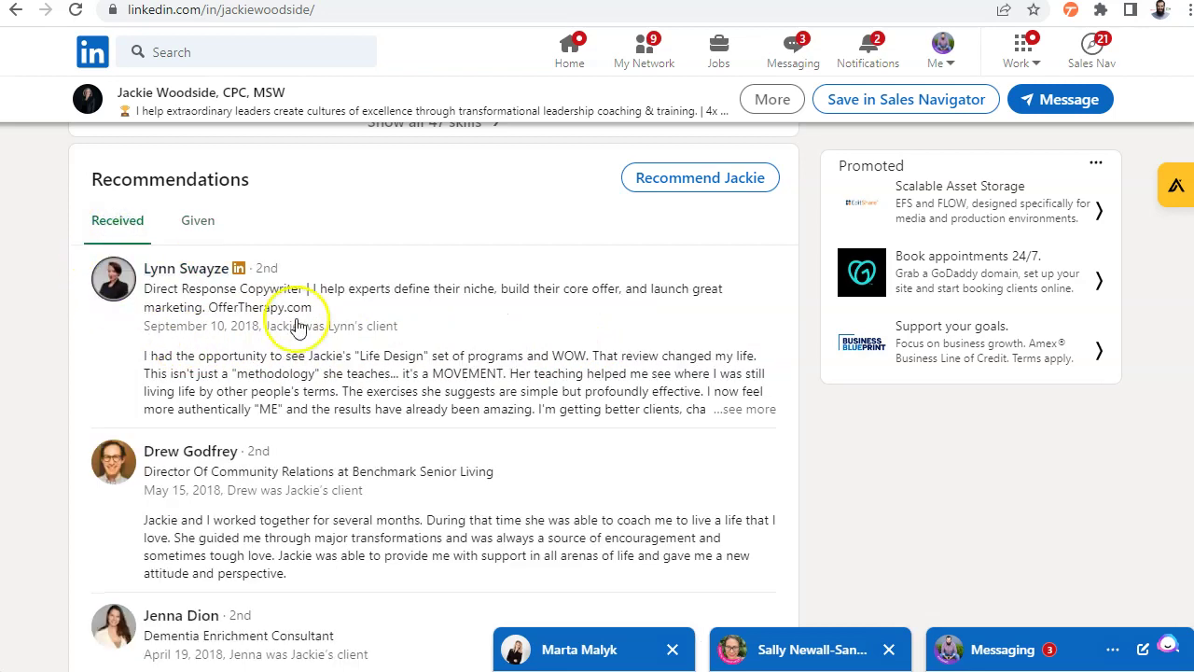
click(688, 186)
click(406, 300)
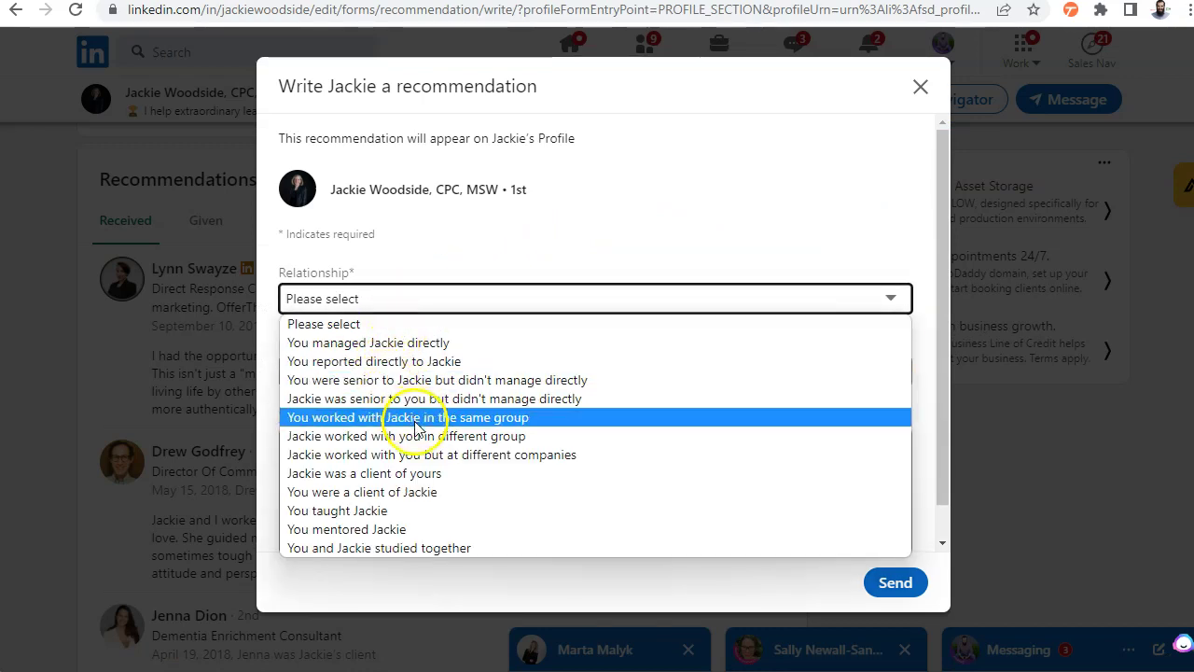
click(317, 455)
click(373, 372)
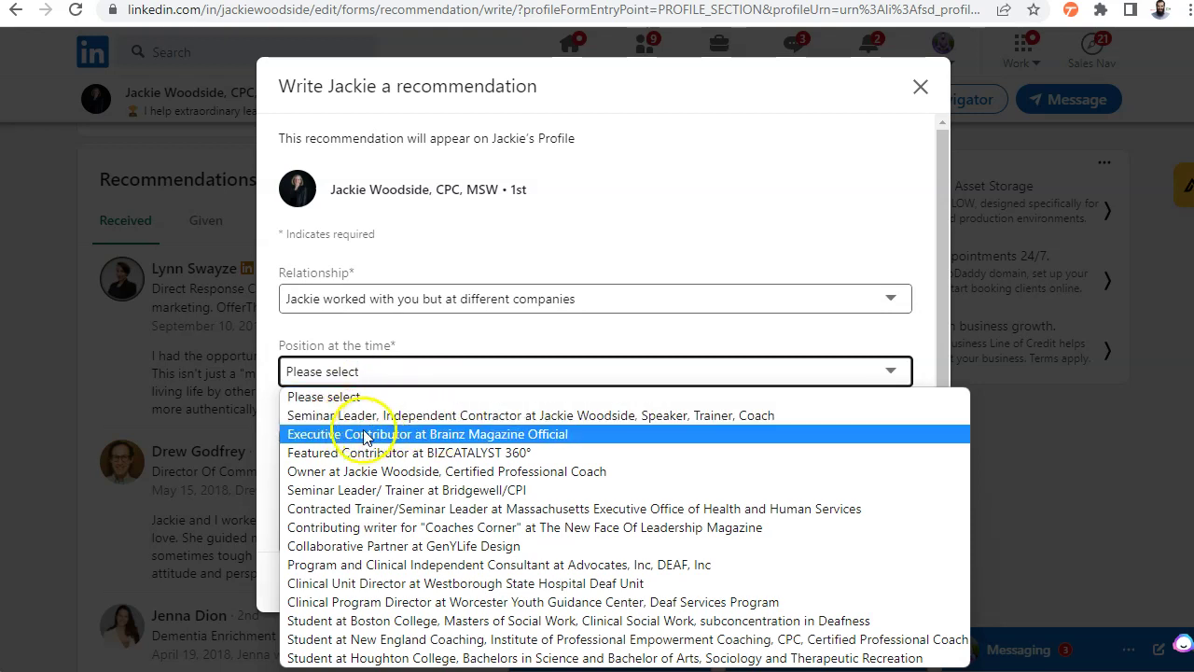
click(346, 471)
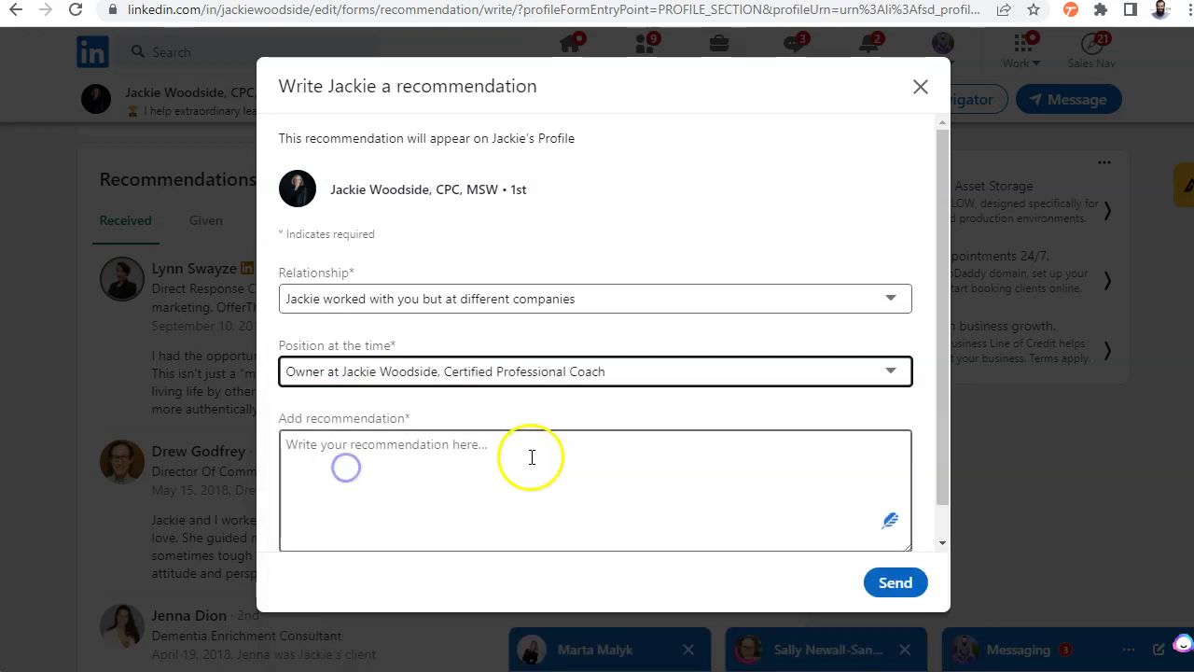
click(389, 471)
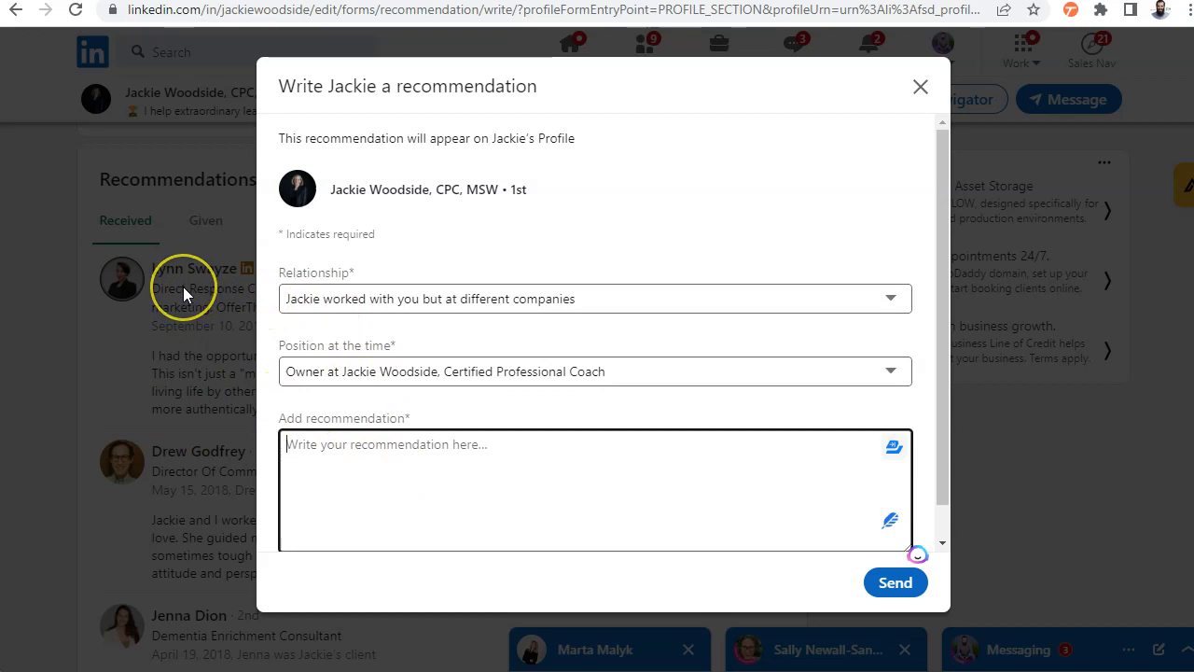
Discard the draft, select the coach's name and headline, and switch to ChatGPT
click(75, 318)
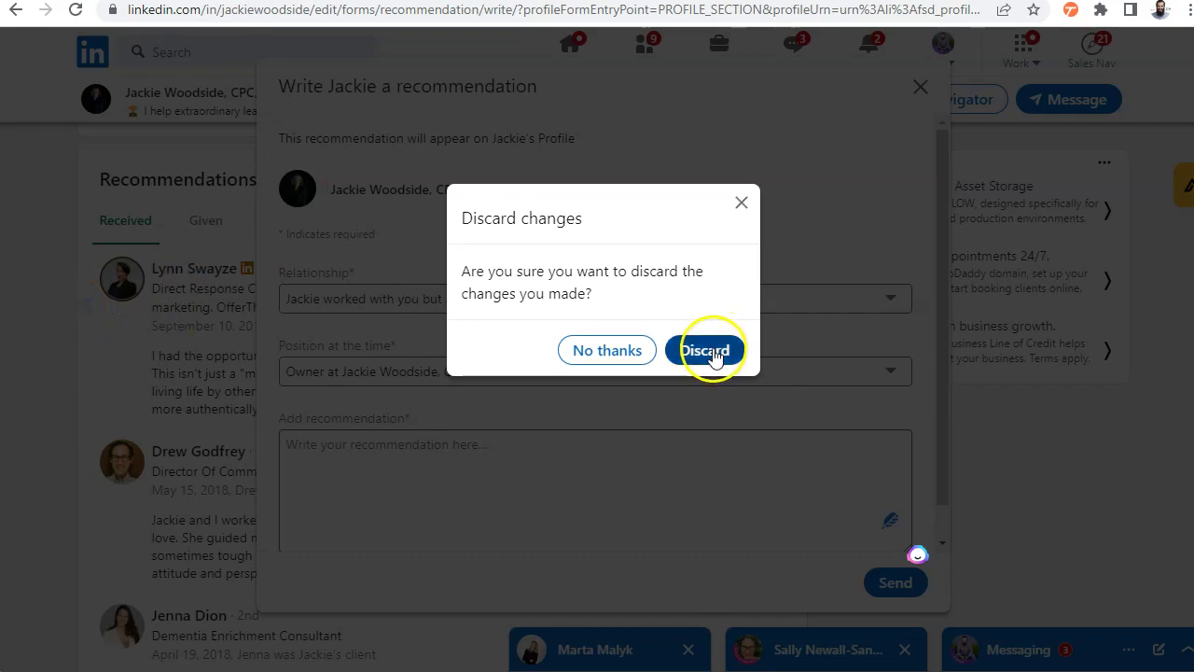
click(713, 356)
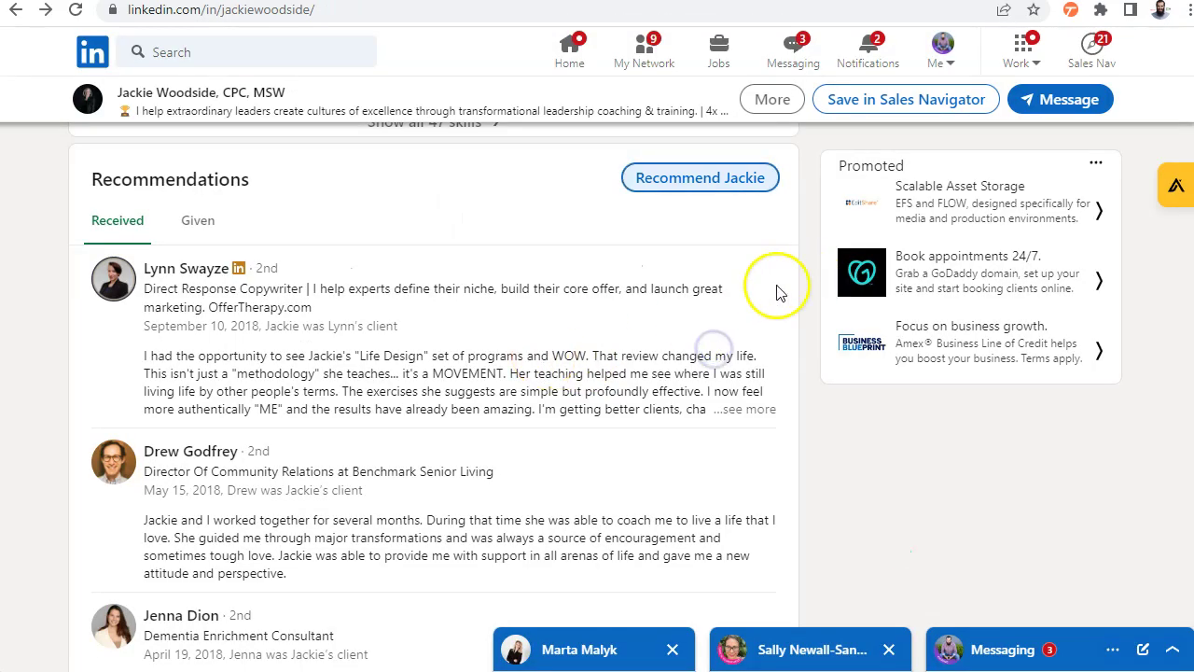
scroll(642, 301, up, 15)
scroll(399, 352, up, 10)
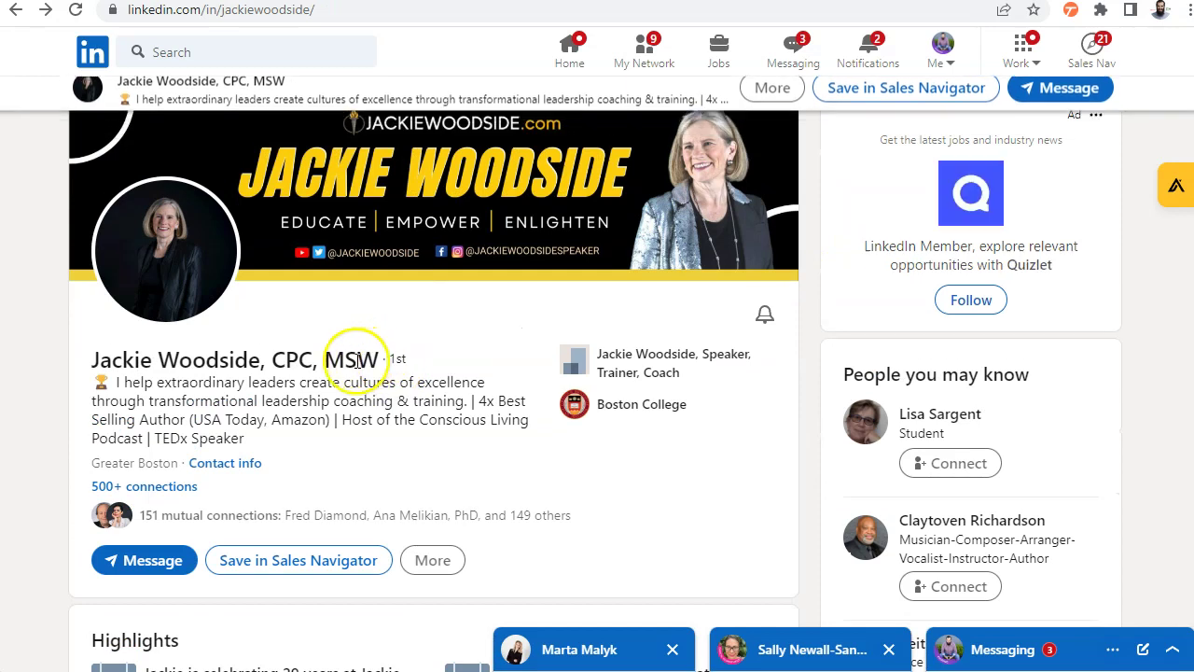
drag(103, 358, 283, 435)
click(93, 58)
Paste the coach's name and headline into the ChatGPT prompt, replacing the connection-degree text with 'my LinkedIn Connection'
key(ctrl+Tab)
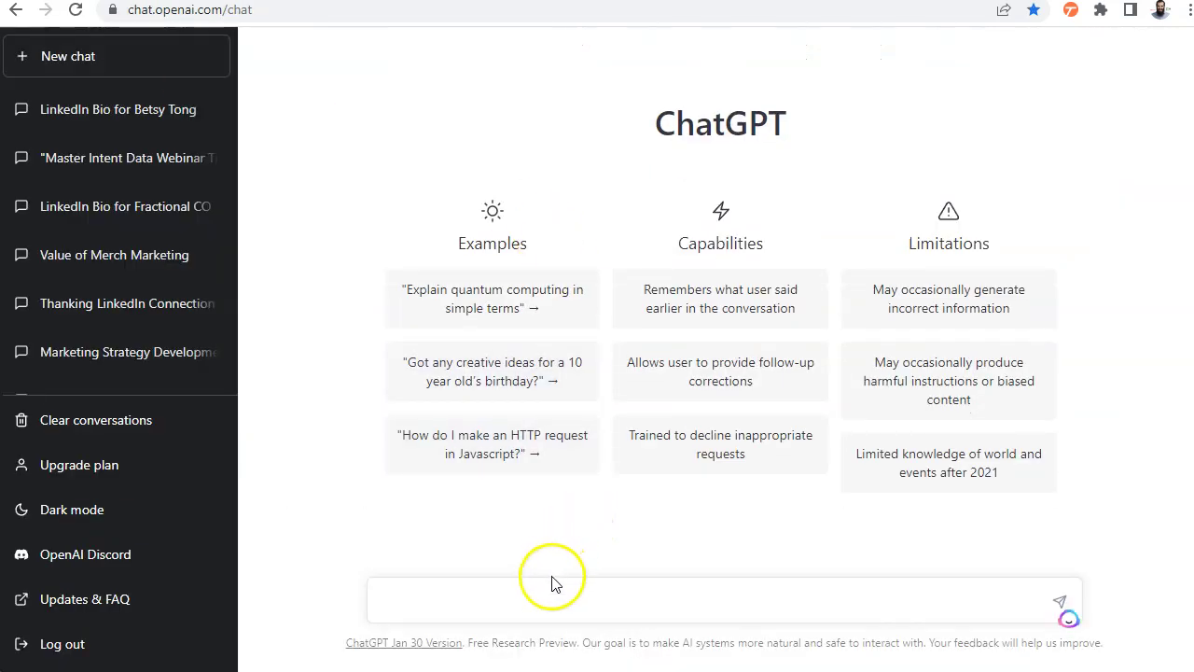
click(542, 597)
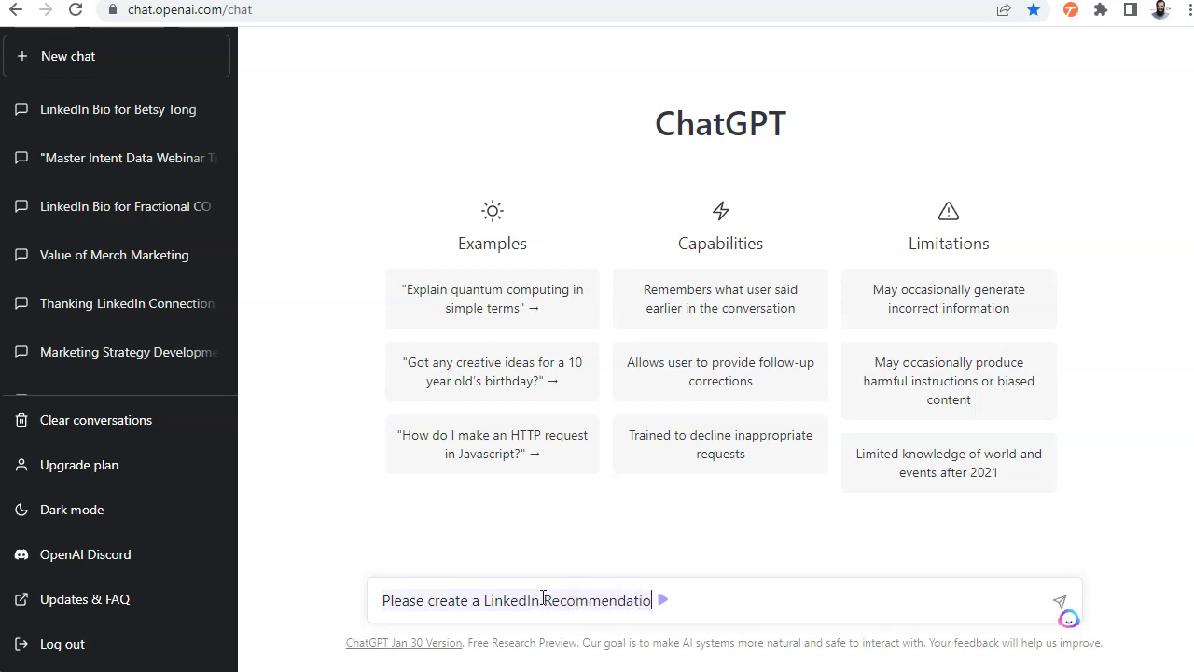
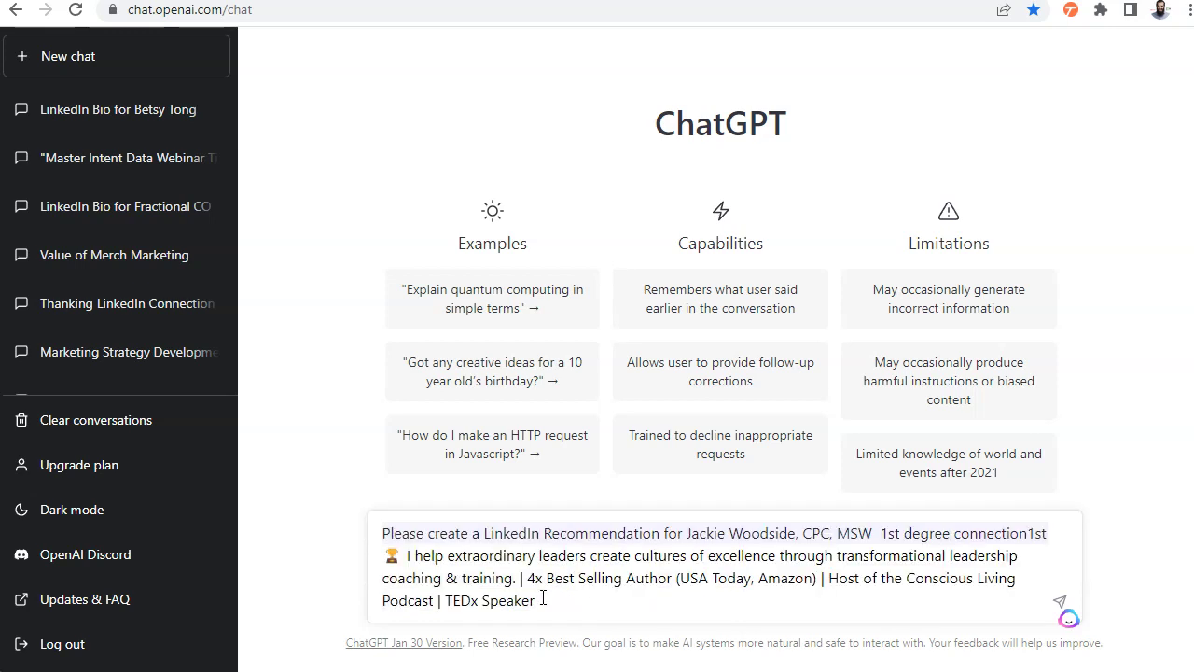
click(874, 532)
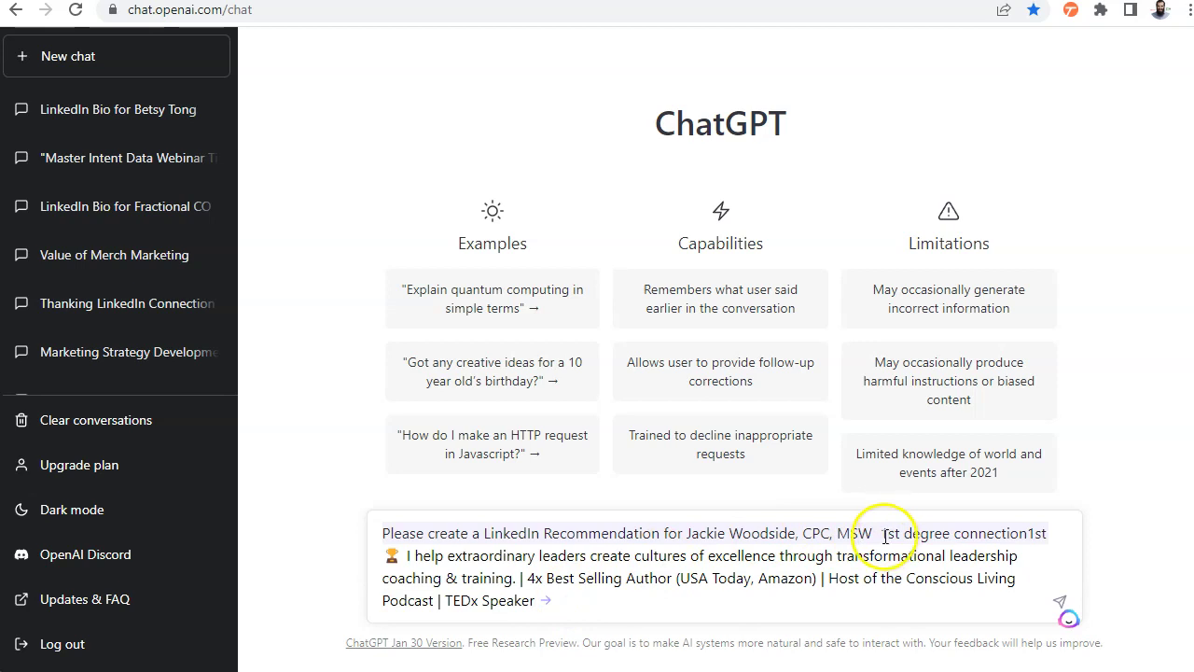
drag(885, 536, 407, 563)
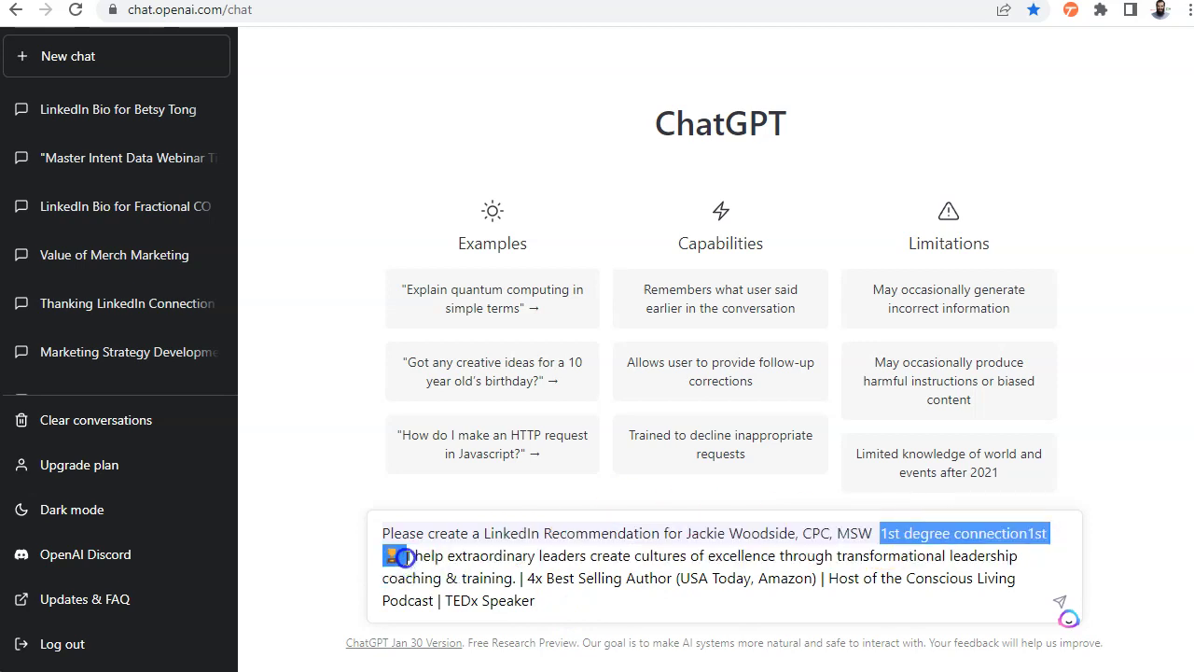
key(BackSpace)
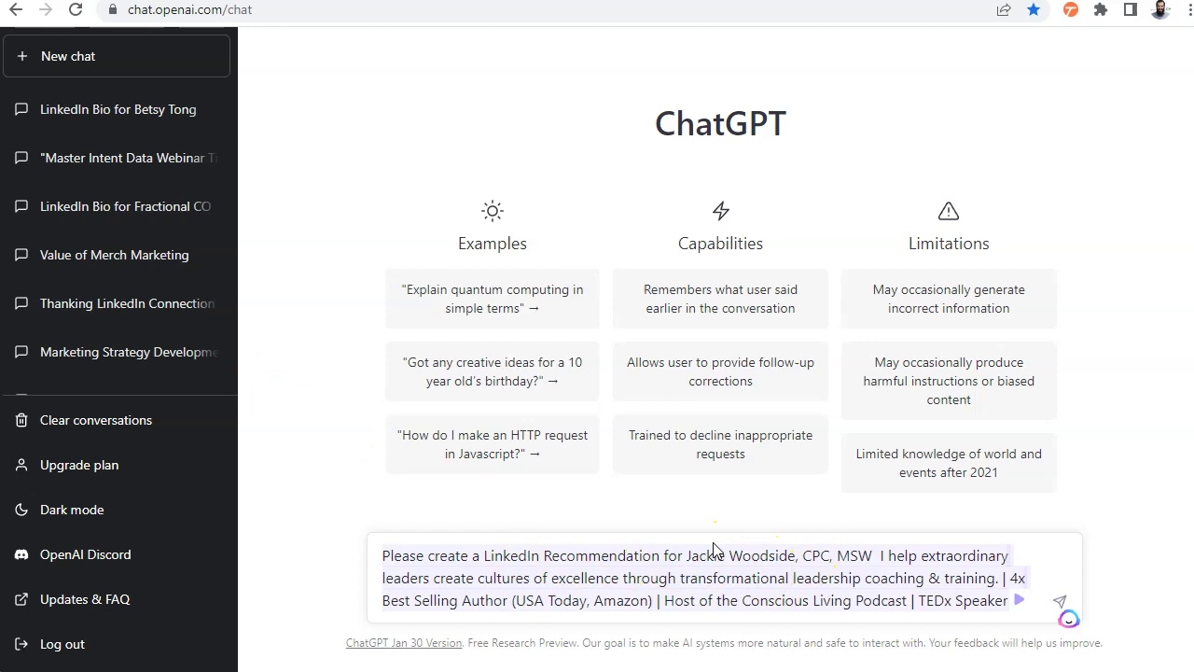
text(my LinkedIn Con)
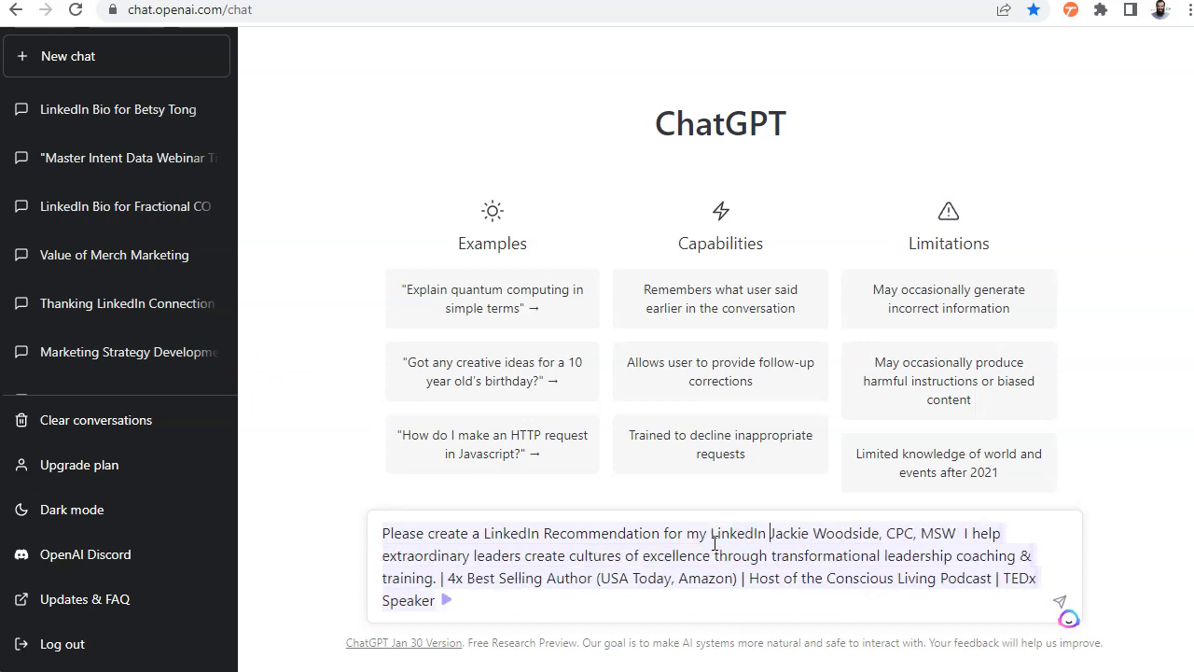
text(nection)
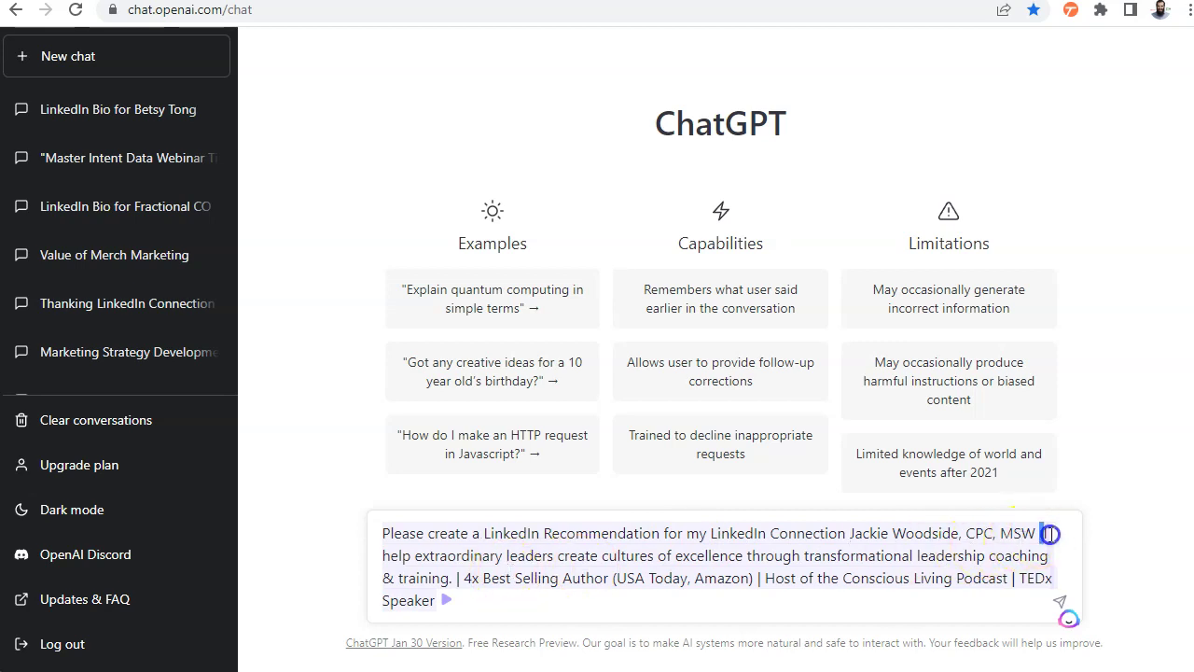
Change 'I help' to 'she helps' and delete the author and podcast credentials after 'training.'
drag(1054, 534, 409, 562)
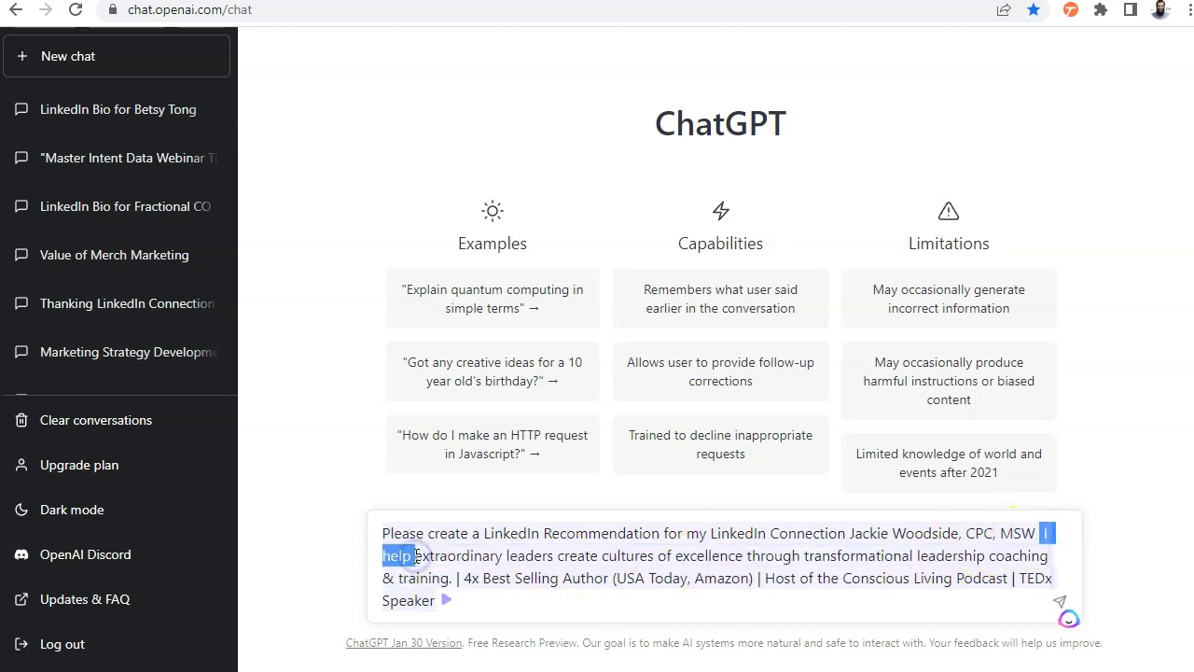
text(she help)
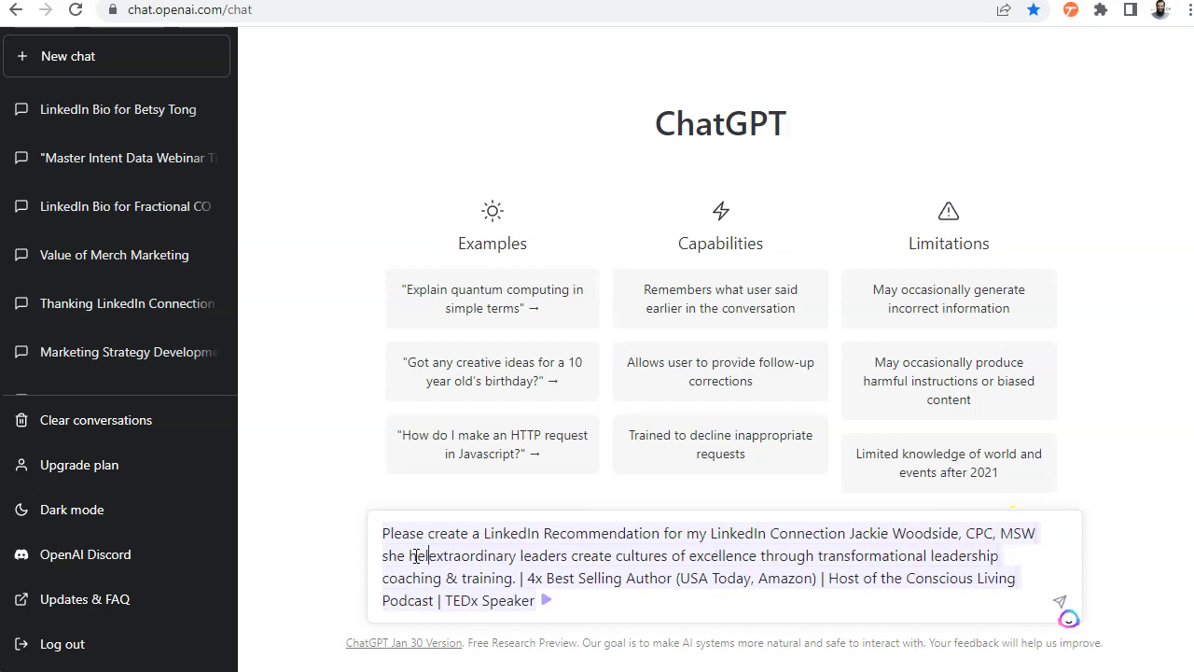
text(s)
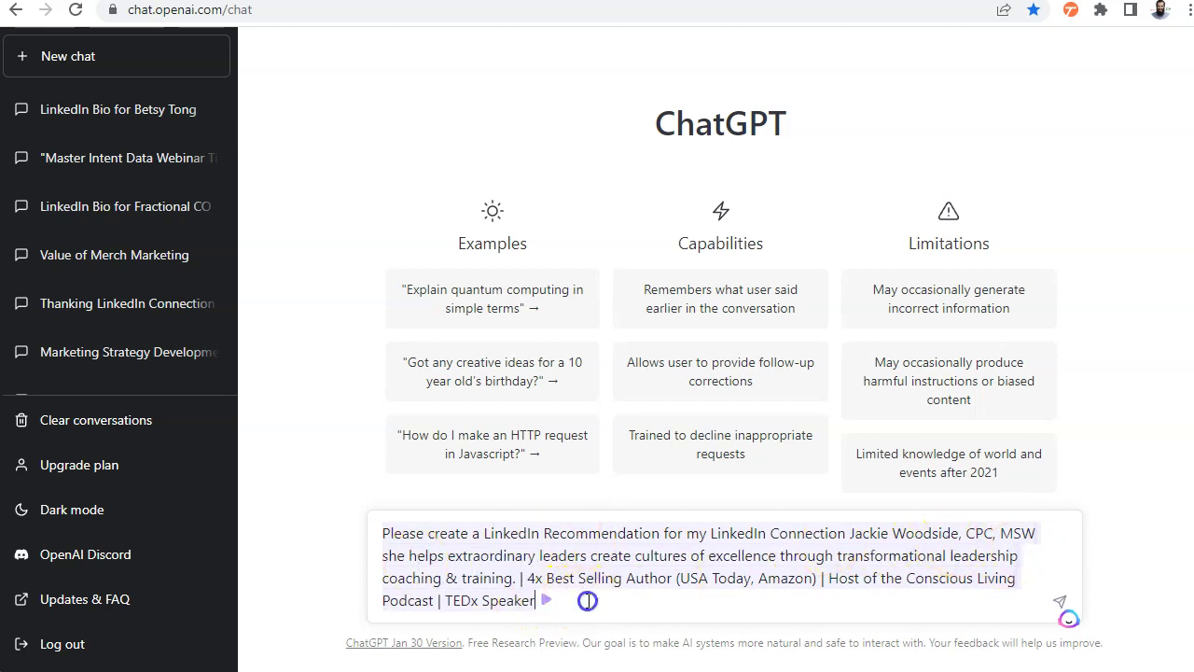
drag(541, 598, 554, 589)
key(Right)
shift+click(517, 578)
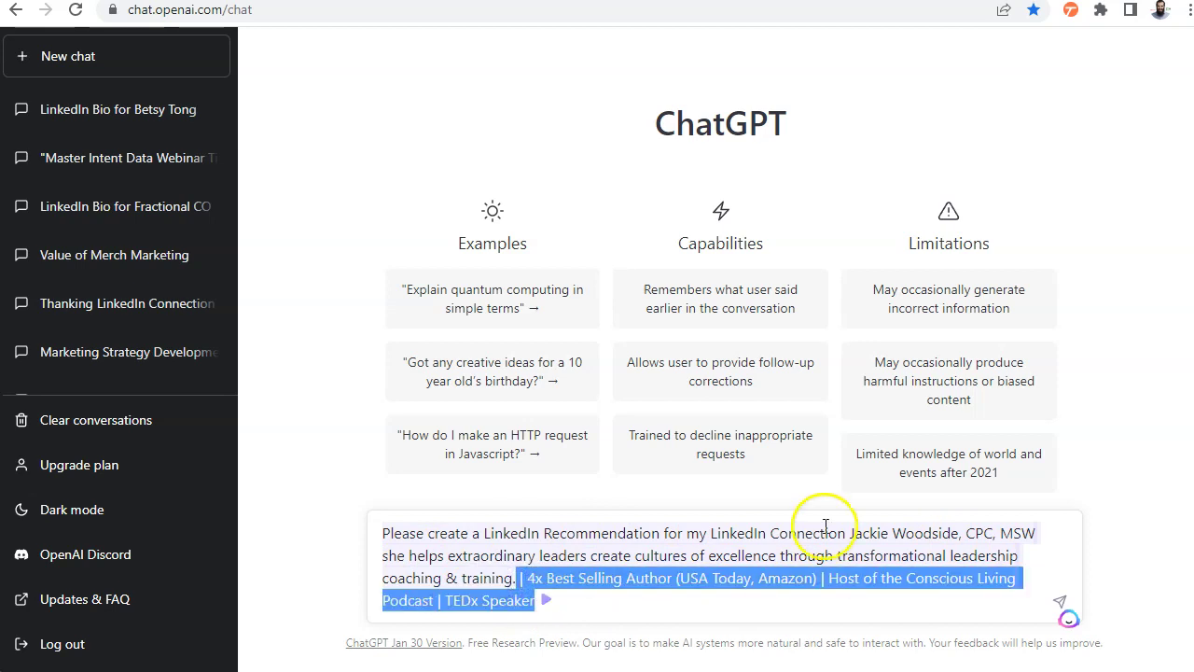
key(BackSpace)
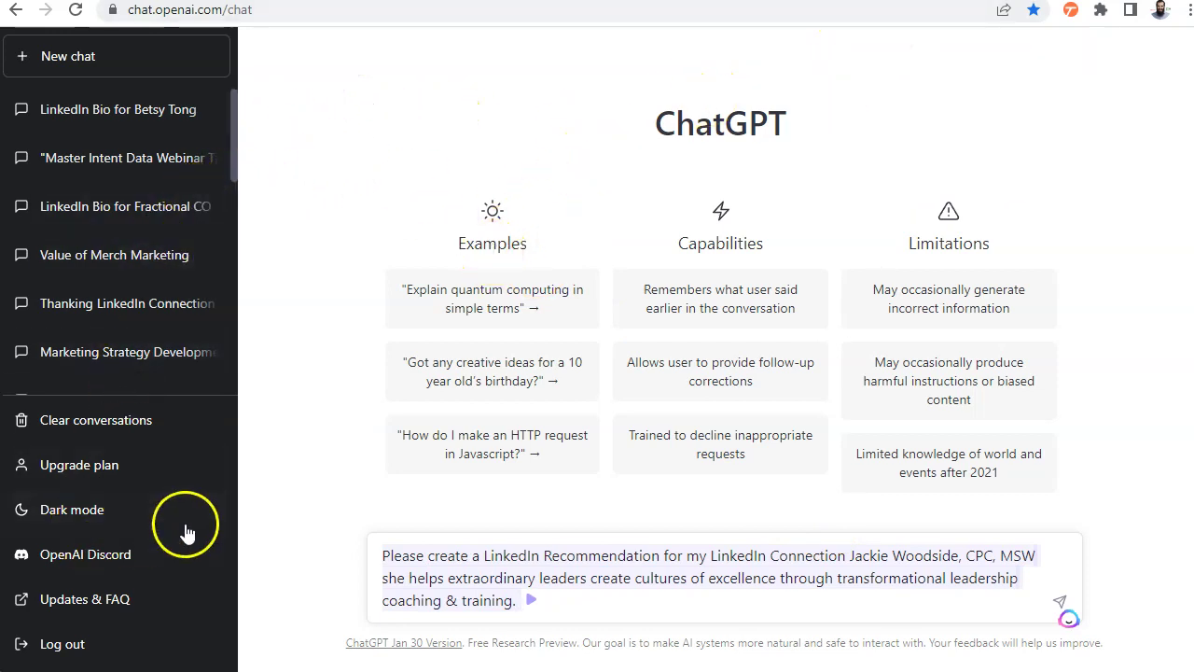
key(Return)
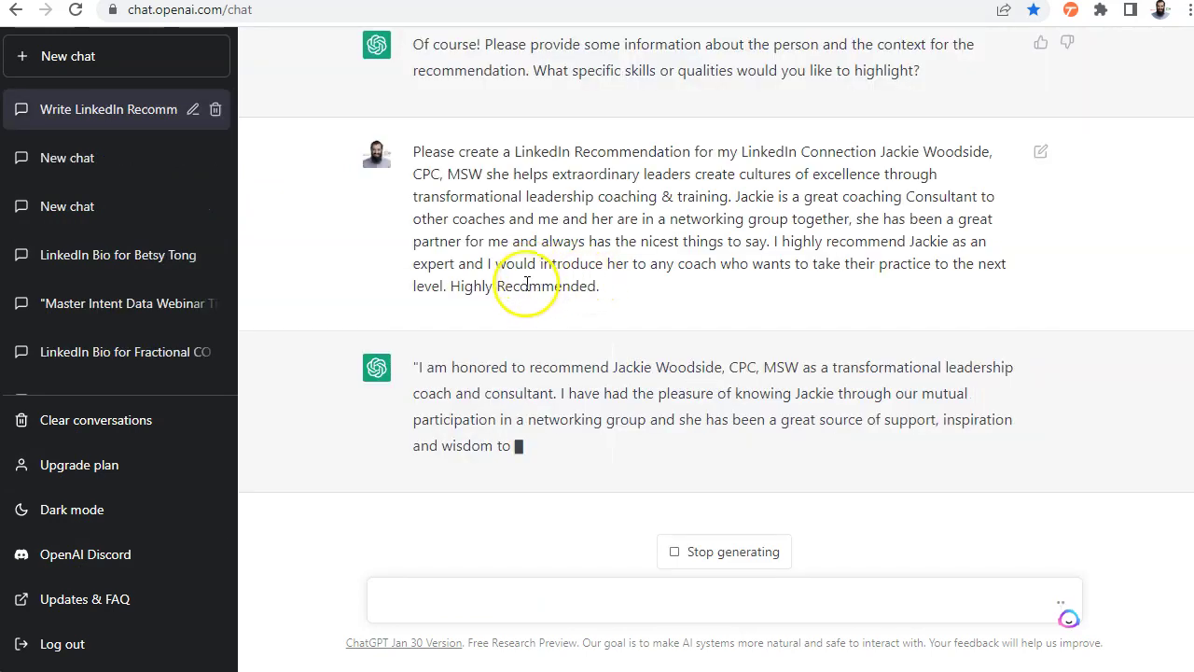
scroll(653, 262, up, 3)
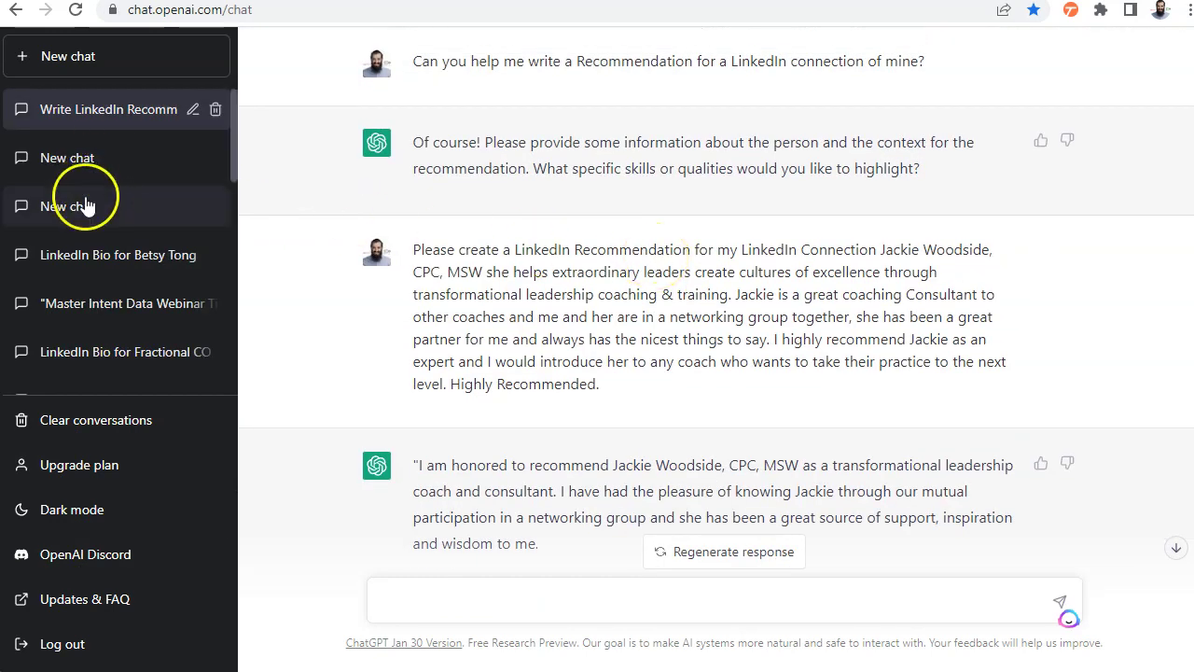
scroll(830, 329, down, 3)
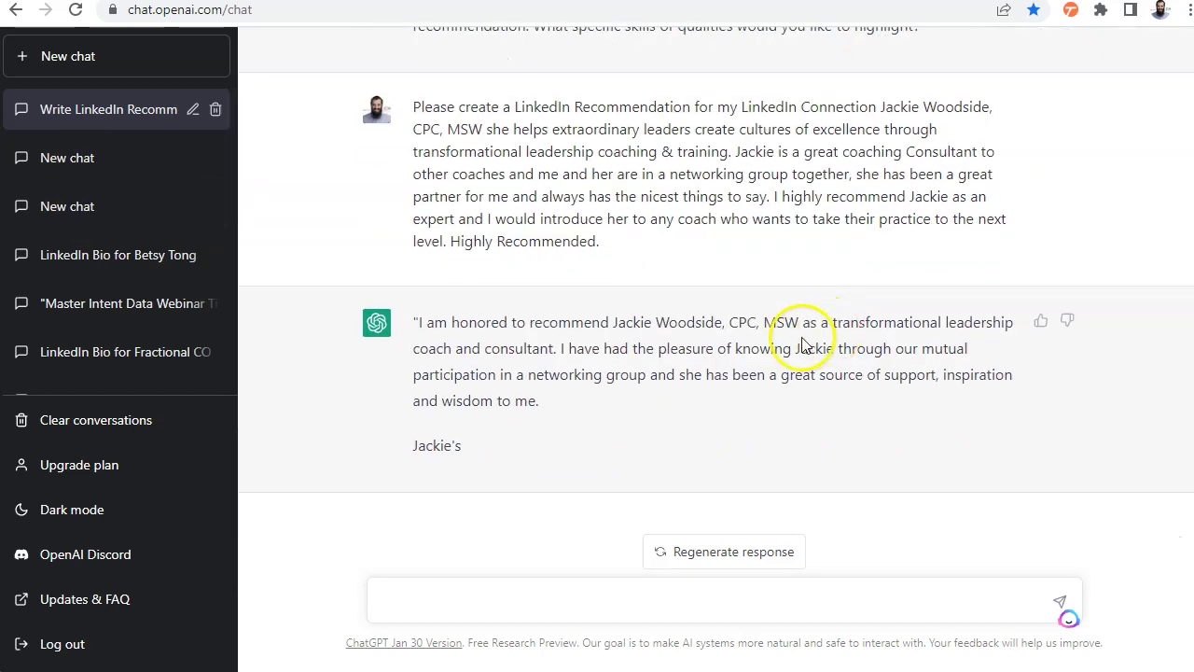
scroll(732, 339, up, 3)
scroll(733, 339, down, 3)
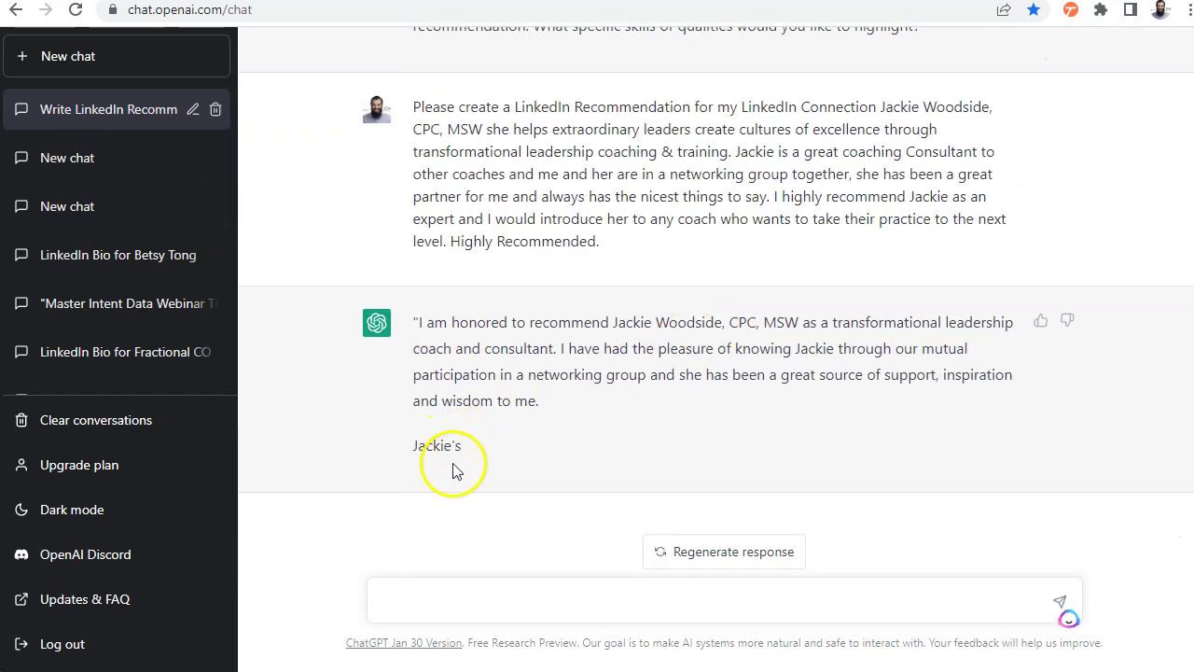
scroll(634, 371, up, 3)
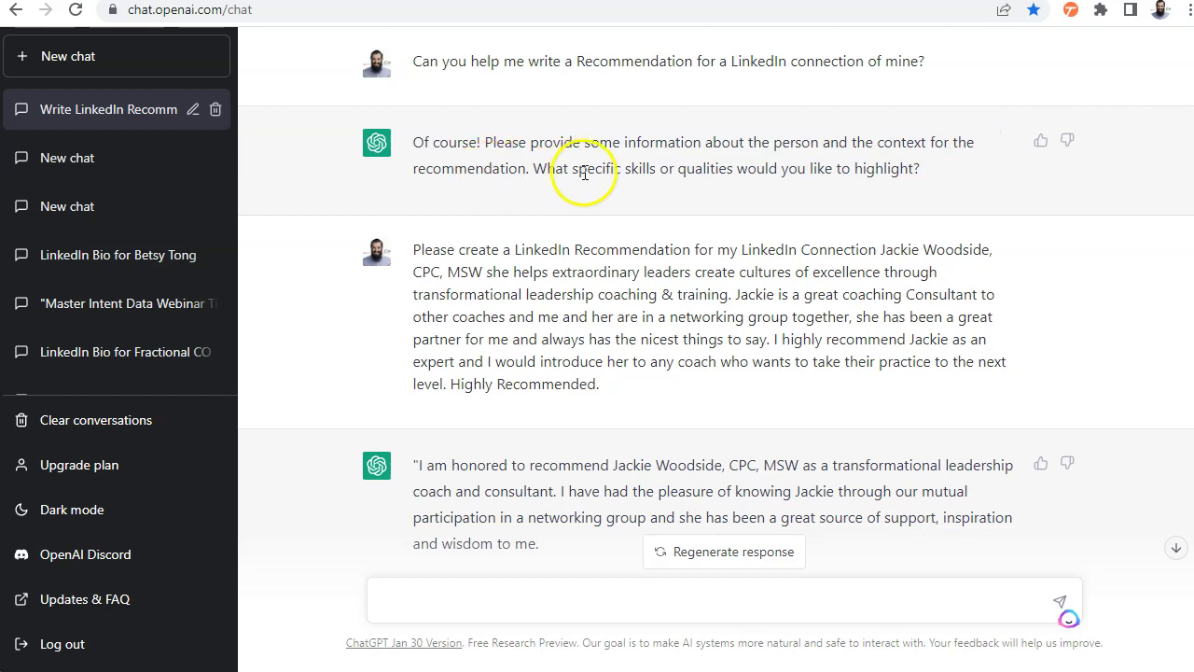
scroll(835, 221, down, 2)
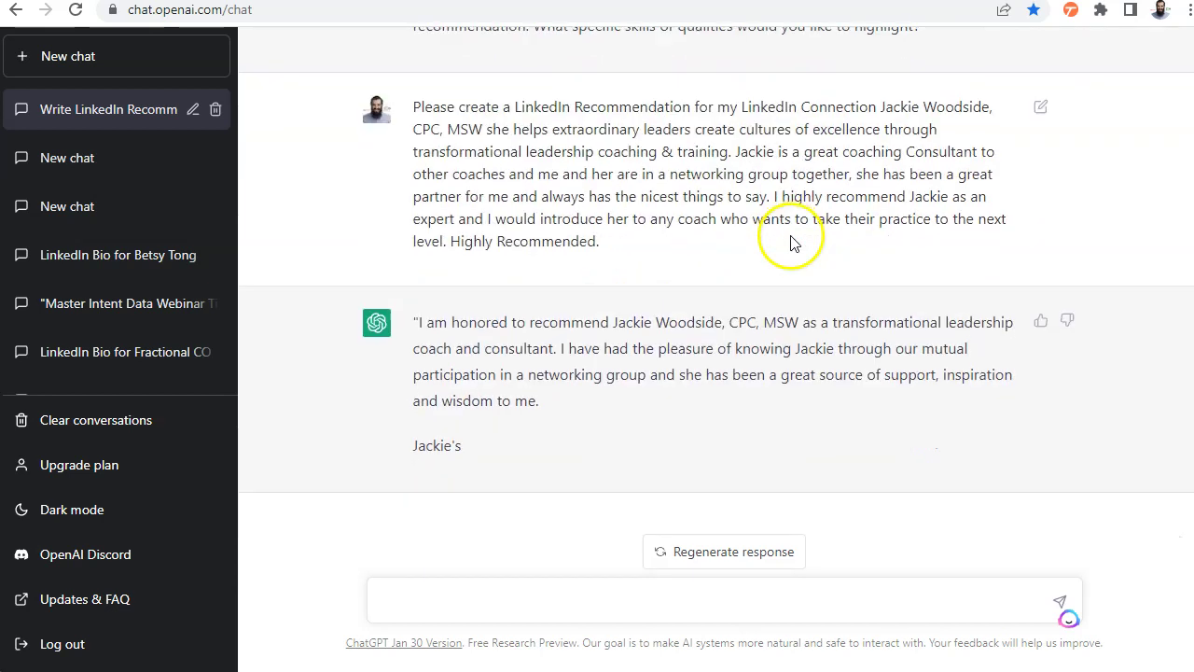
scroll(429, 211, up, 2)
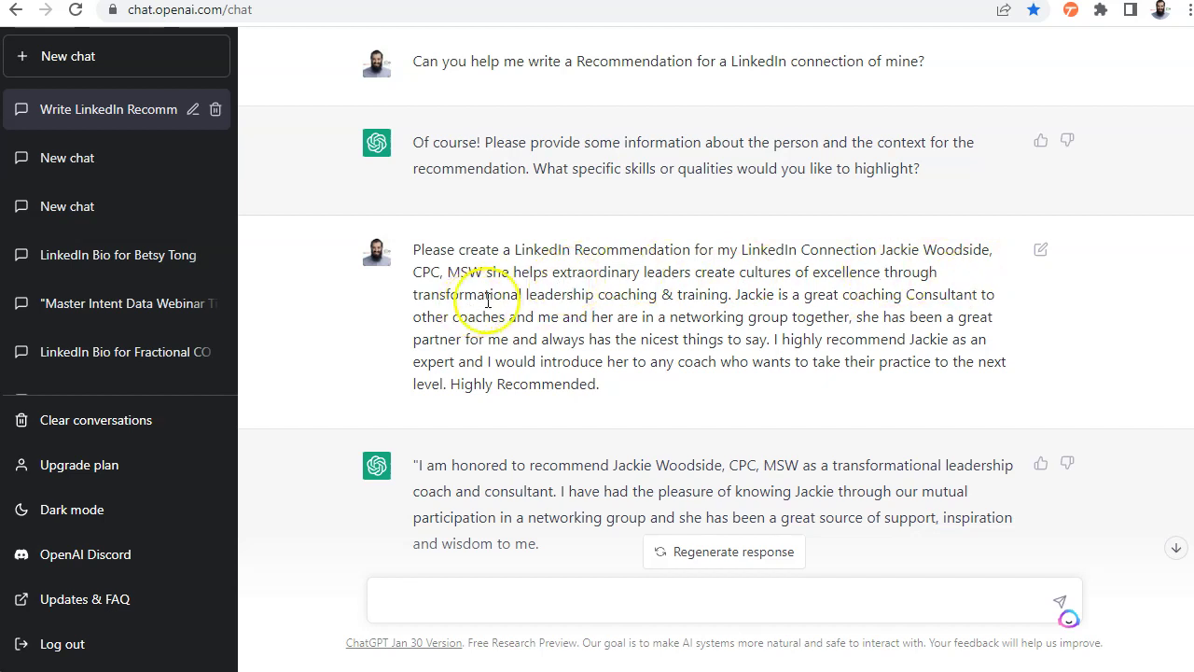
scroll(737, 312, down, 2)
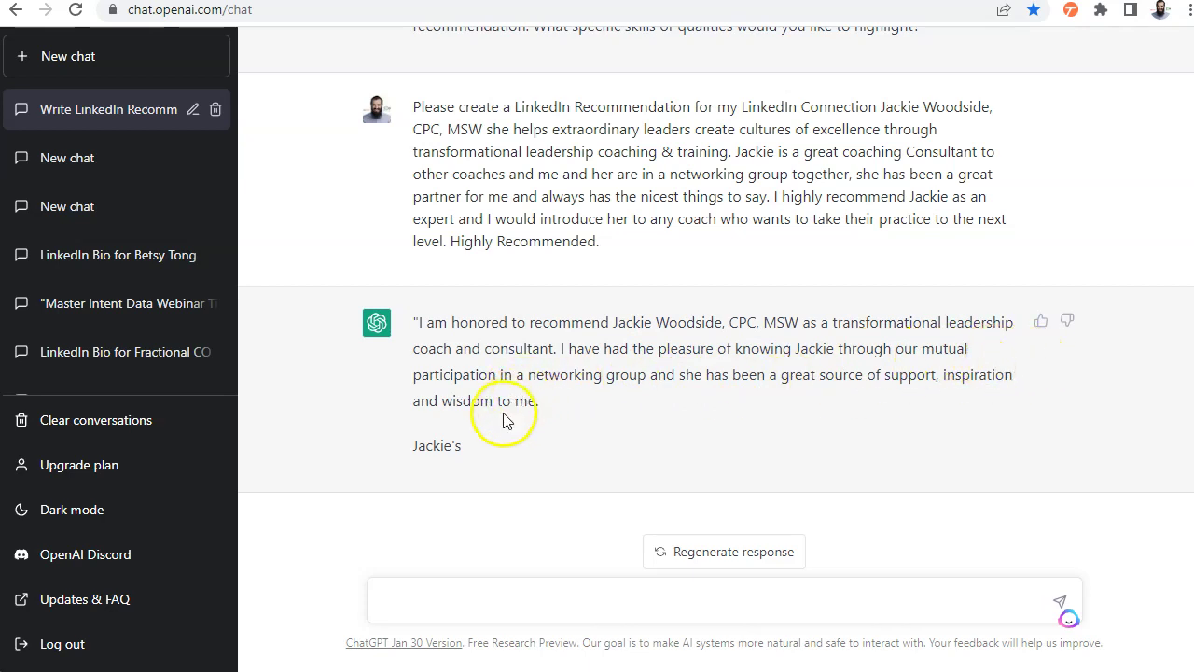
Regenerate the recommendation reply, select the sent prompt text, and begin a new follow-up message
click(725, 558)
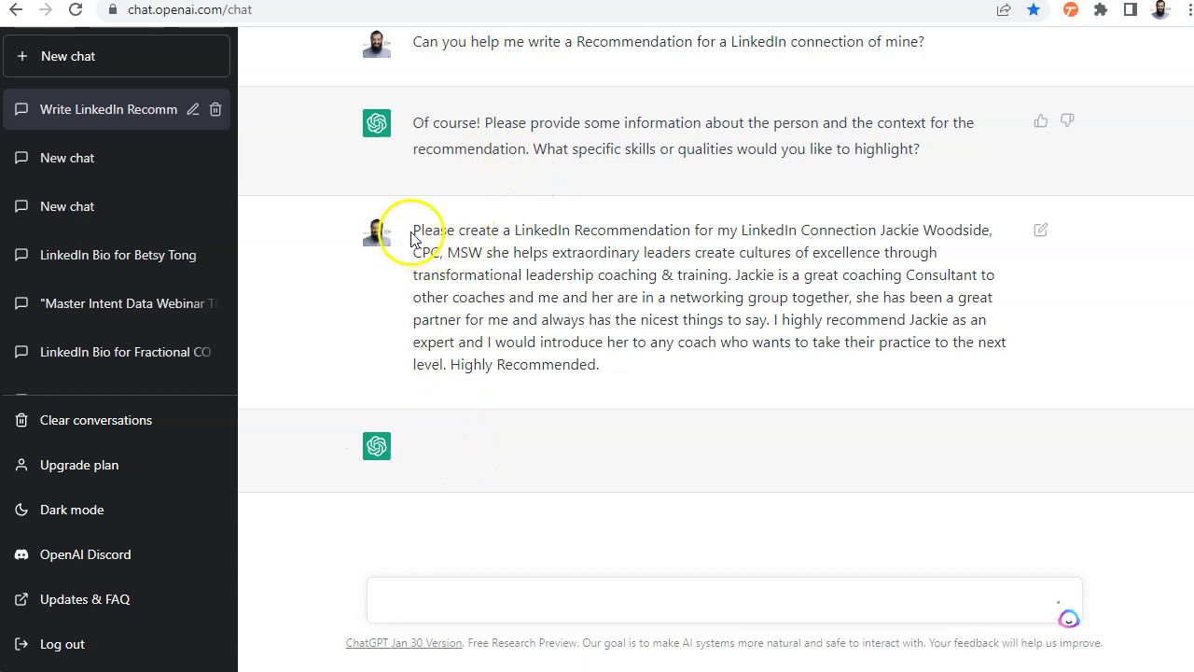
drag(415, 229, 638, 376)
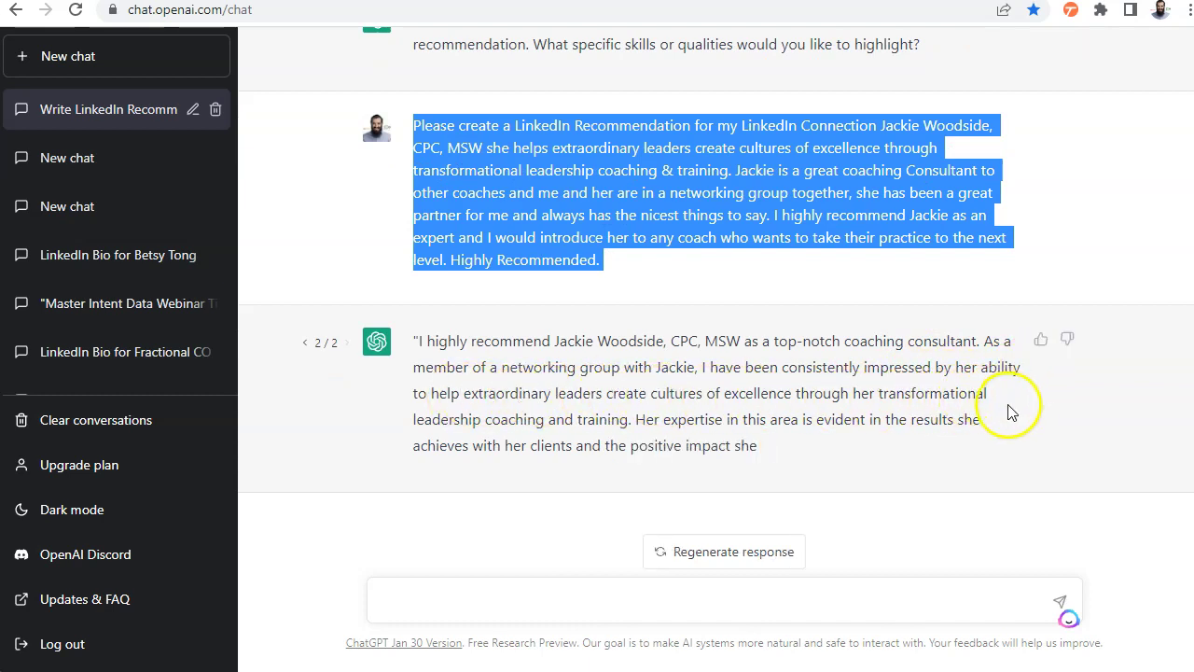
click(500, 604)
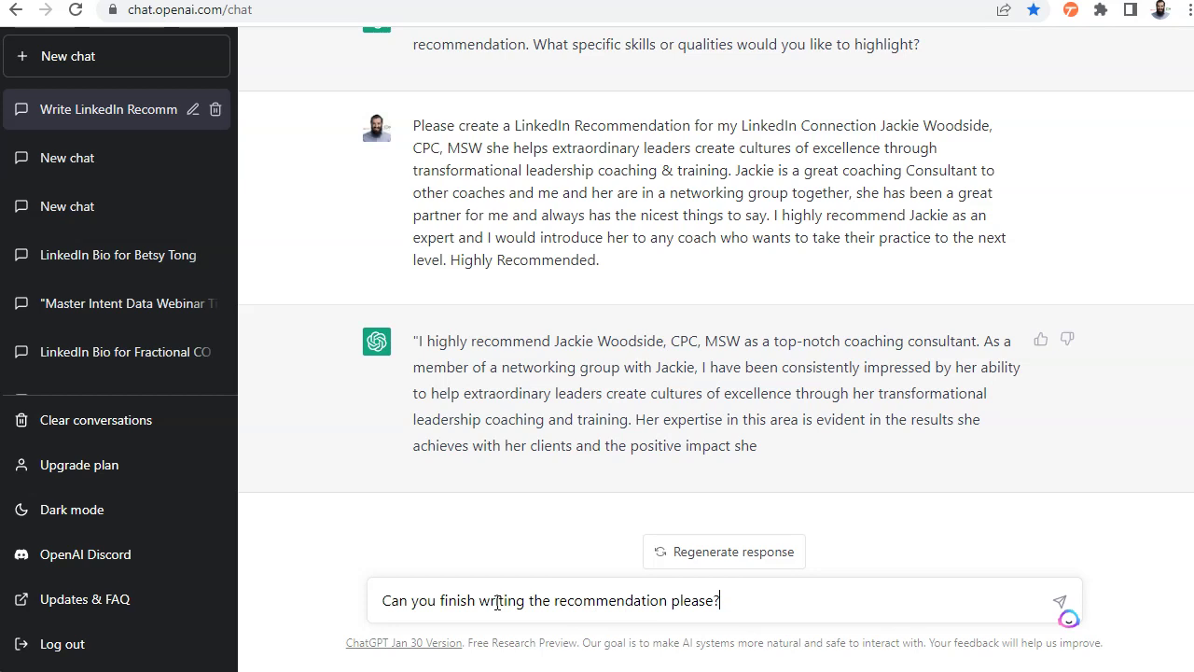
Send the follow-up and review the continuation ending 'Don't hesitate to connect with her!'
key(Return)
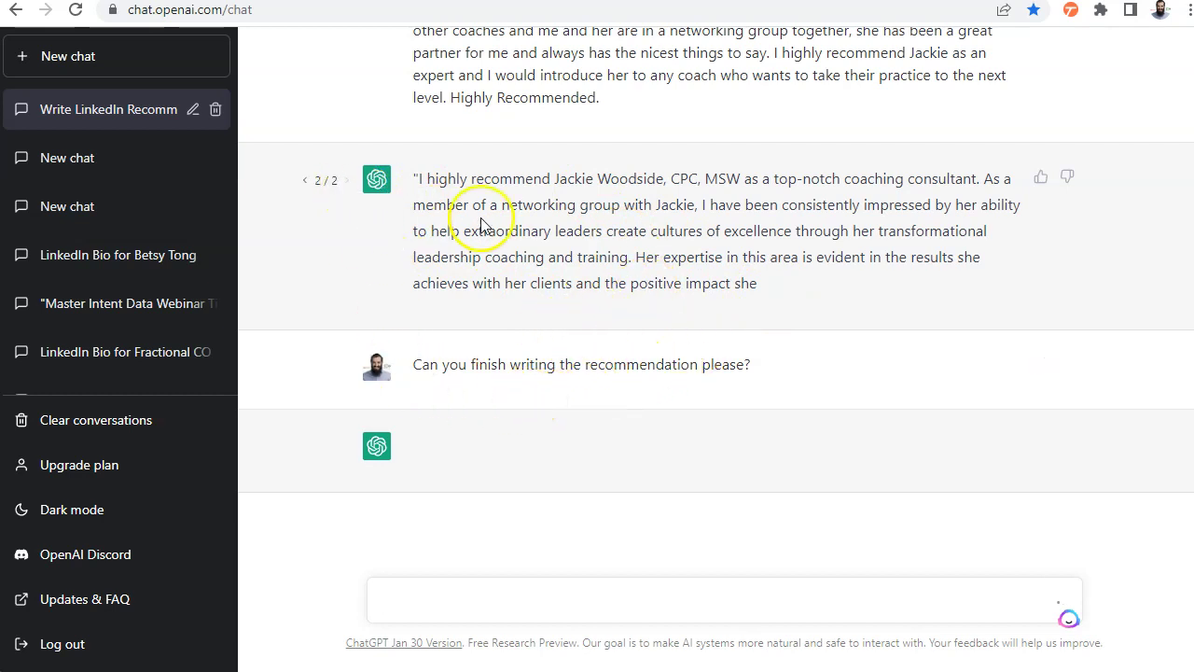
scroll(582, 203, up, 1)
scroll(582, 203, up, 5)
scroll(582, 203, down, 6)
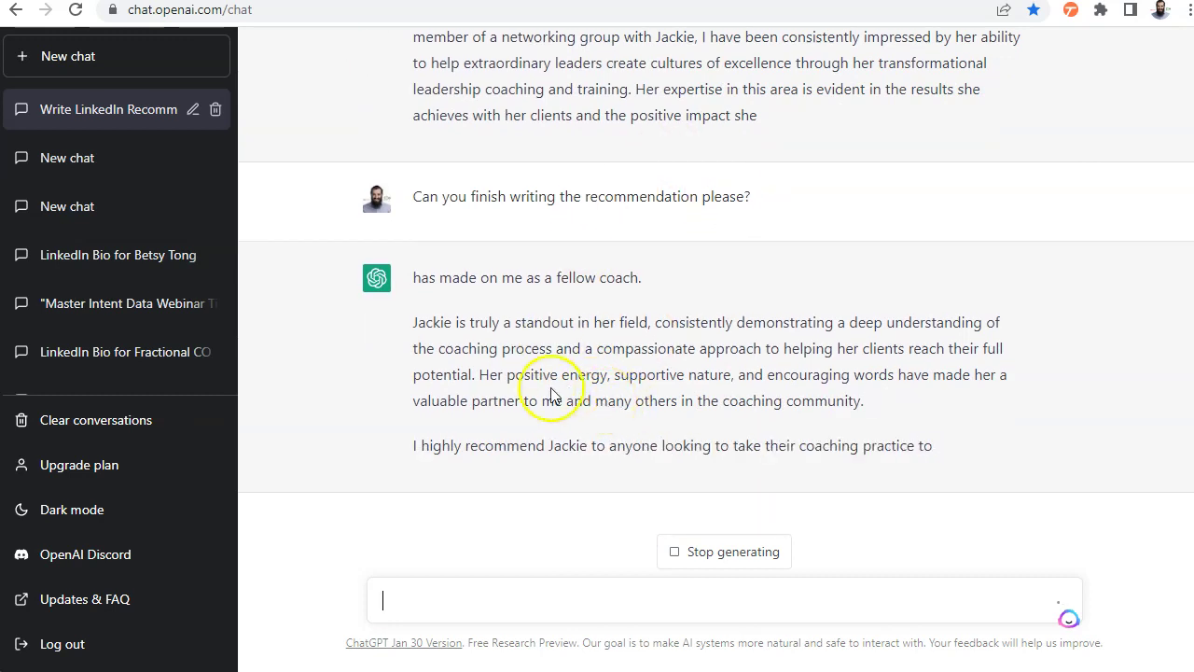
scroll(551, 302, up, 2)
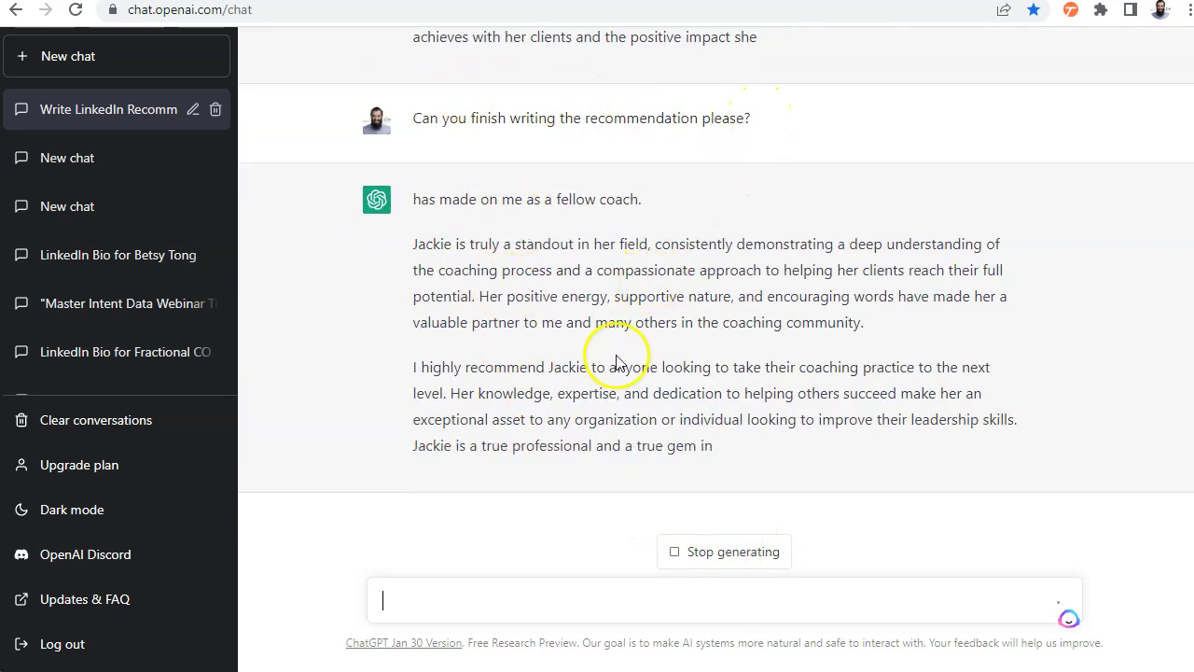
scroll(607, 401, up, 2)
scroll(583, 373, down, 1)
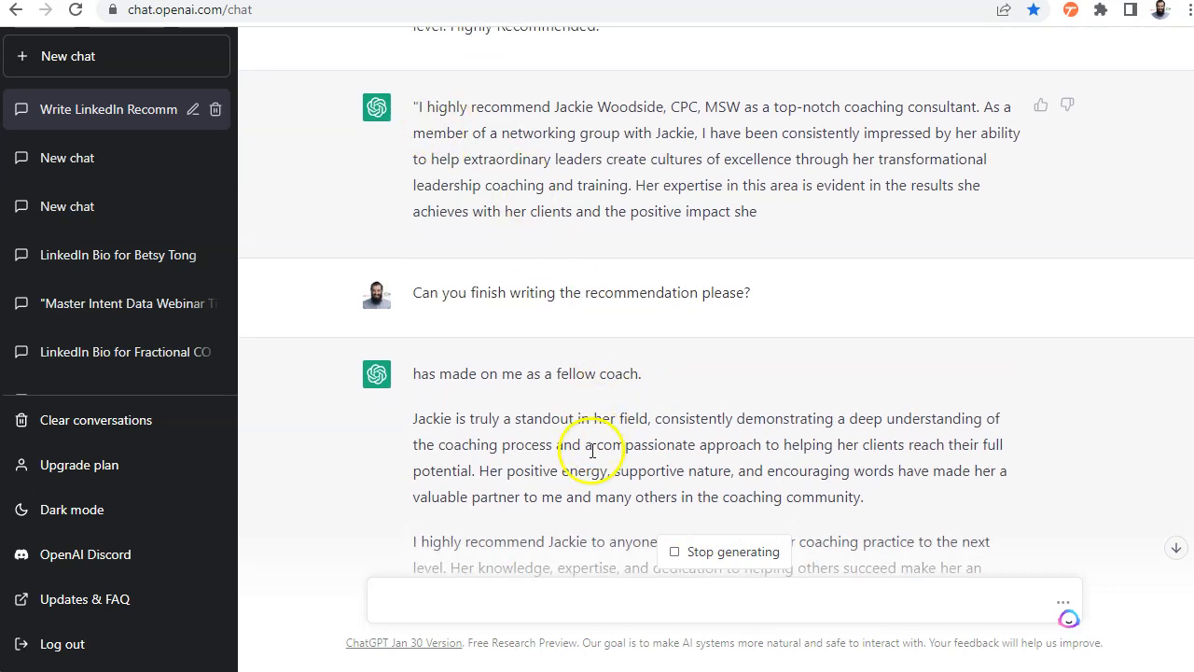
scroll(583, 410, down, 2)
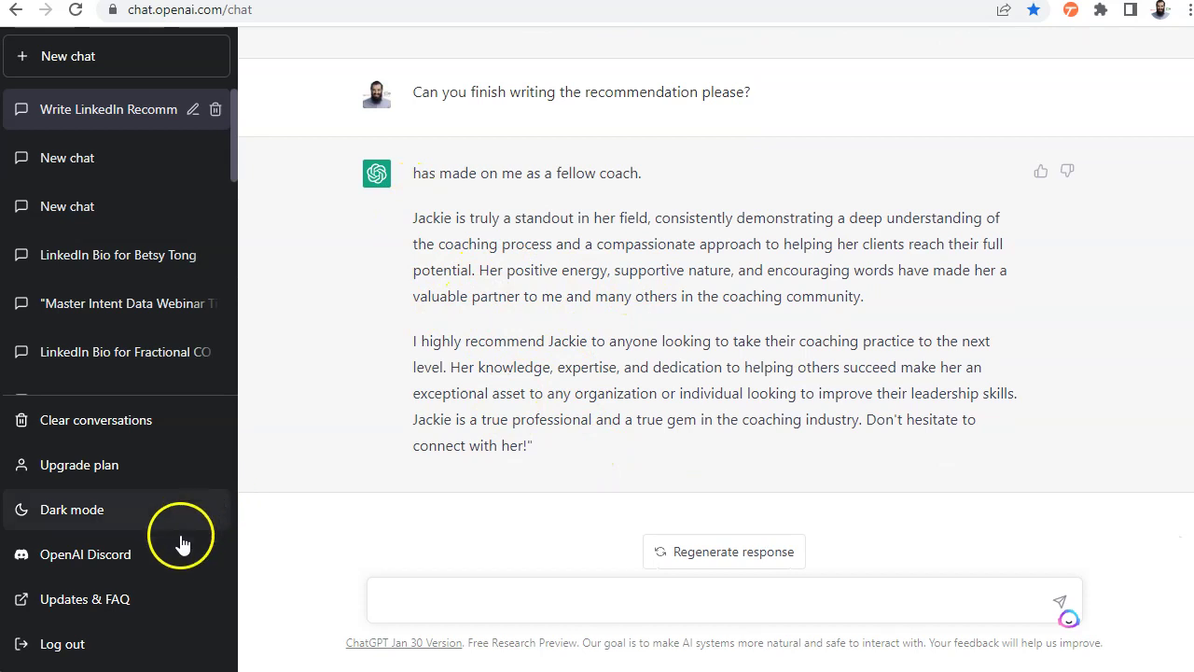
Review the AI-written recommendation in LinkedIn's Write a recommendation dialog and send it to the coach
key(alt+Tab)
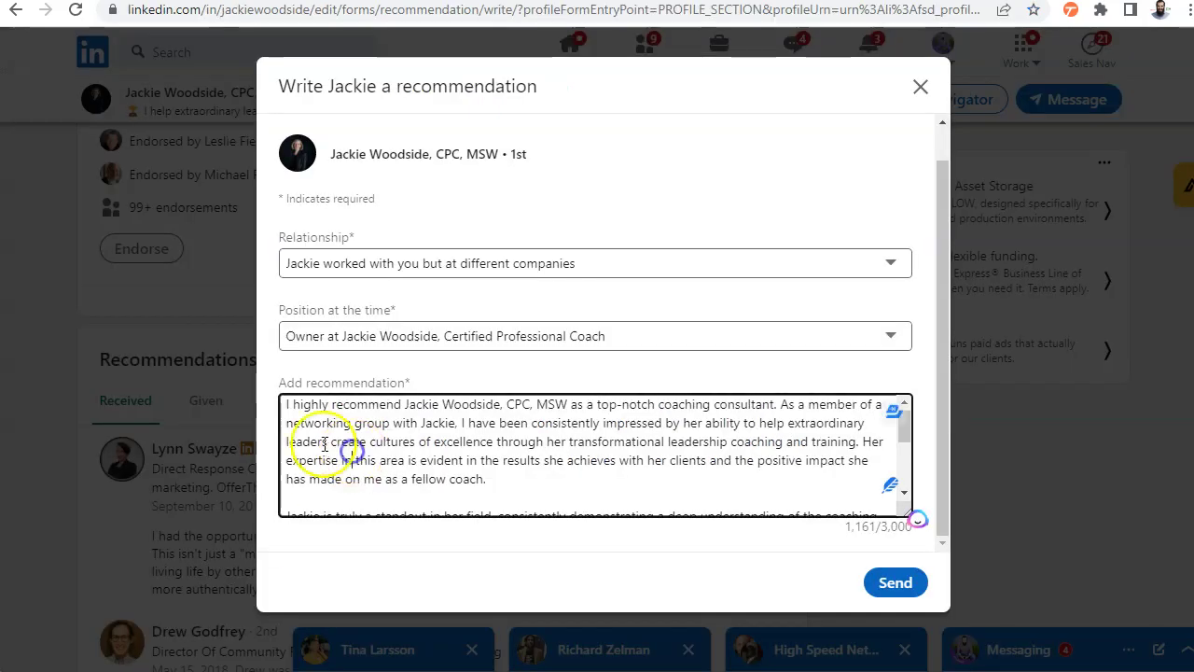
scroll(372, 455, up, 2)
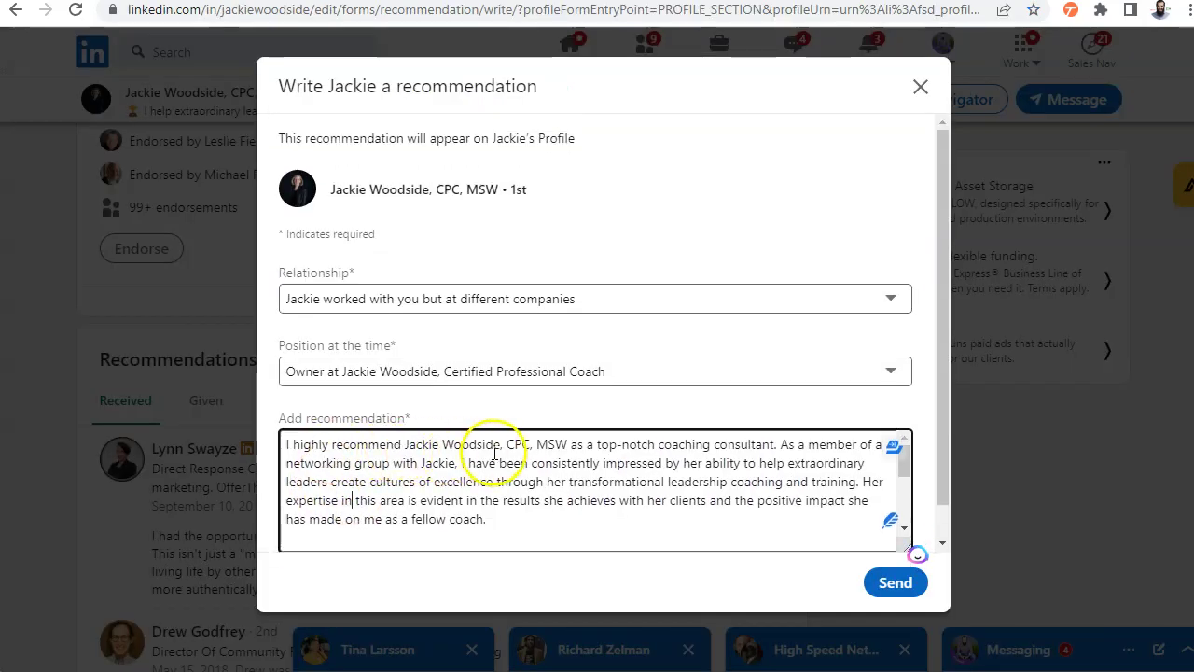
scroll(729, 378, down, 1)
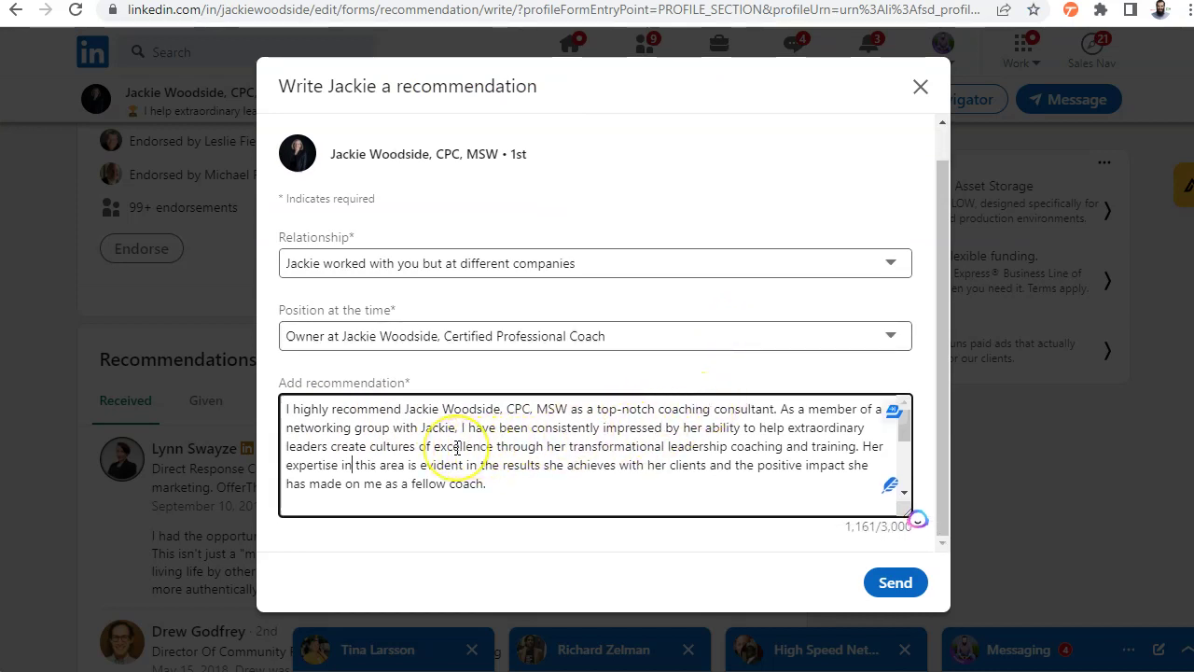
scroll(457, 448, down, 3)
scroll(457, 448, up, 3)
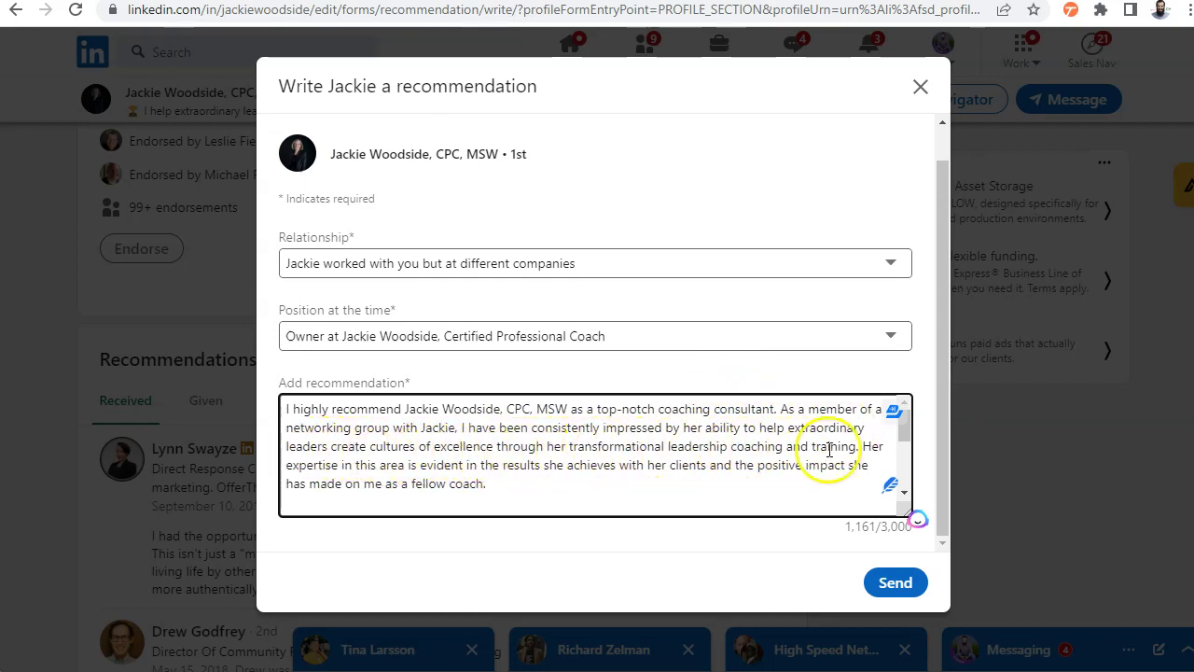
scroll(556, 464, down, 2)
scroll(547, 458, up, 1)
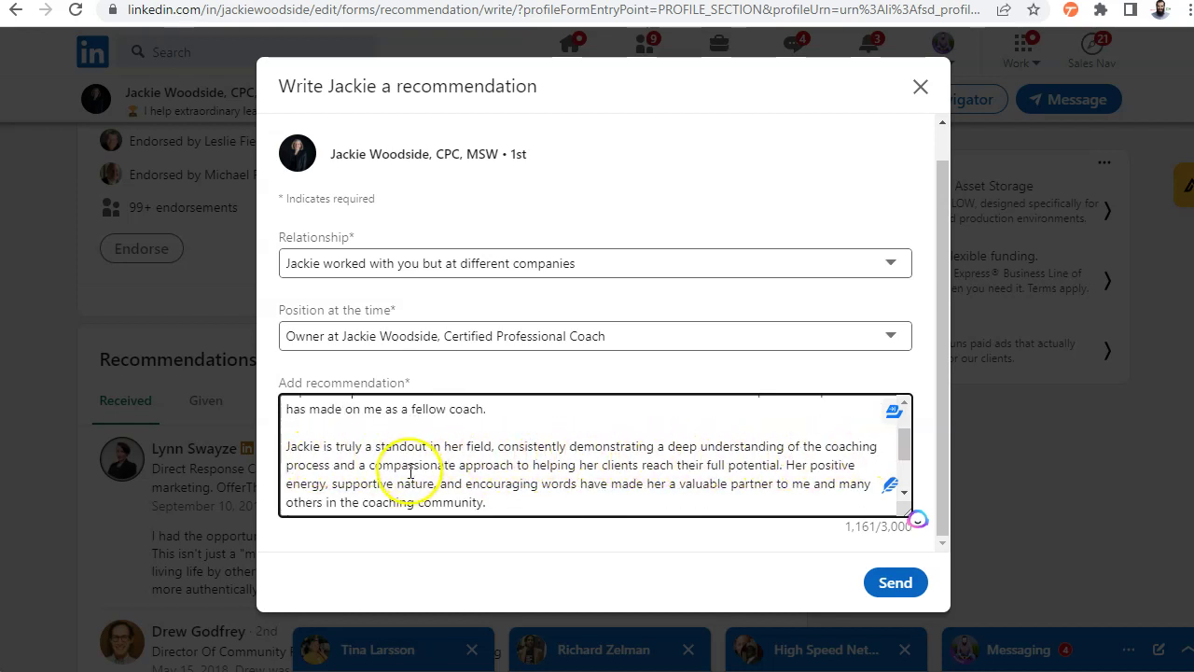
scroll(466, 471, down, 1)
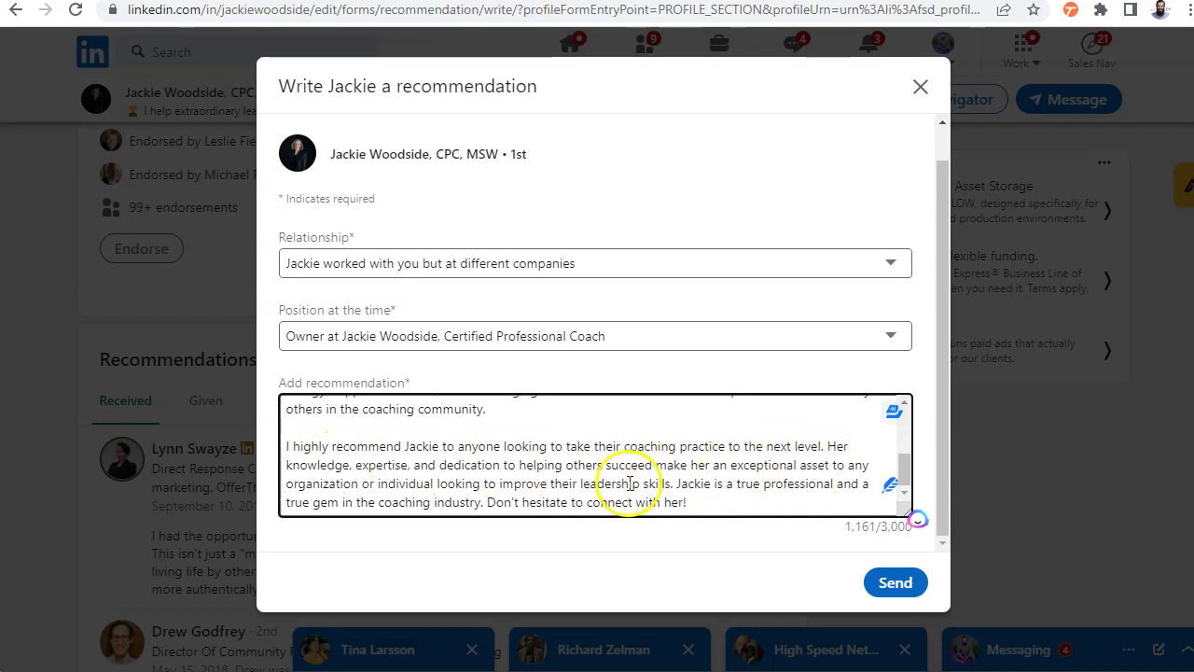
scroll(663, 467, up, 5)
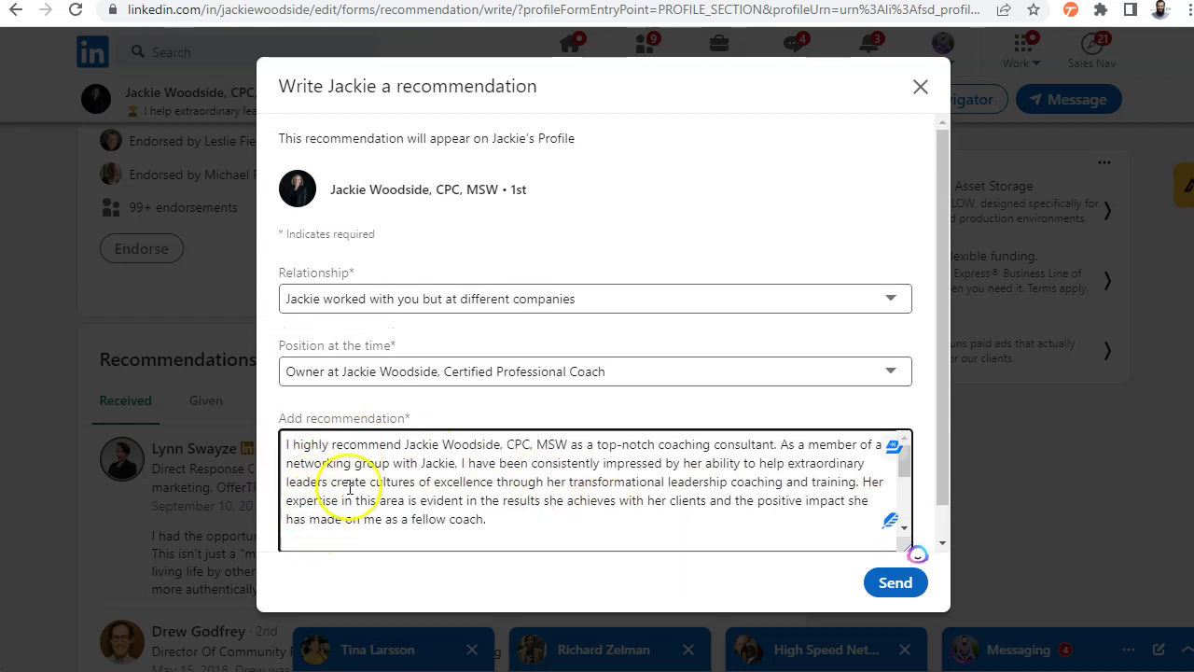
scroll(373, 494, down, 3)
scroll(597, 480, up, 2)
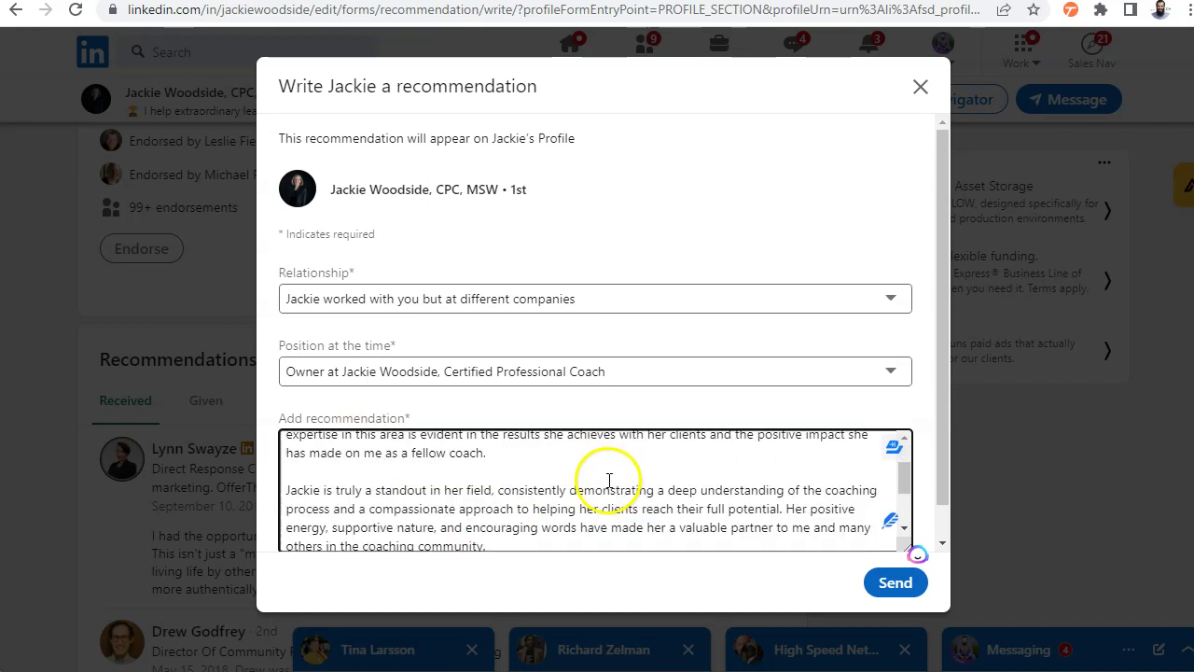
scroll(597, 483, up, 2)
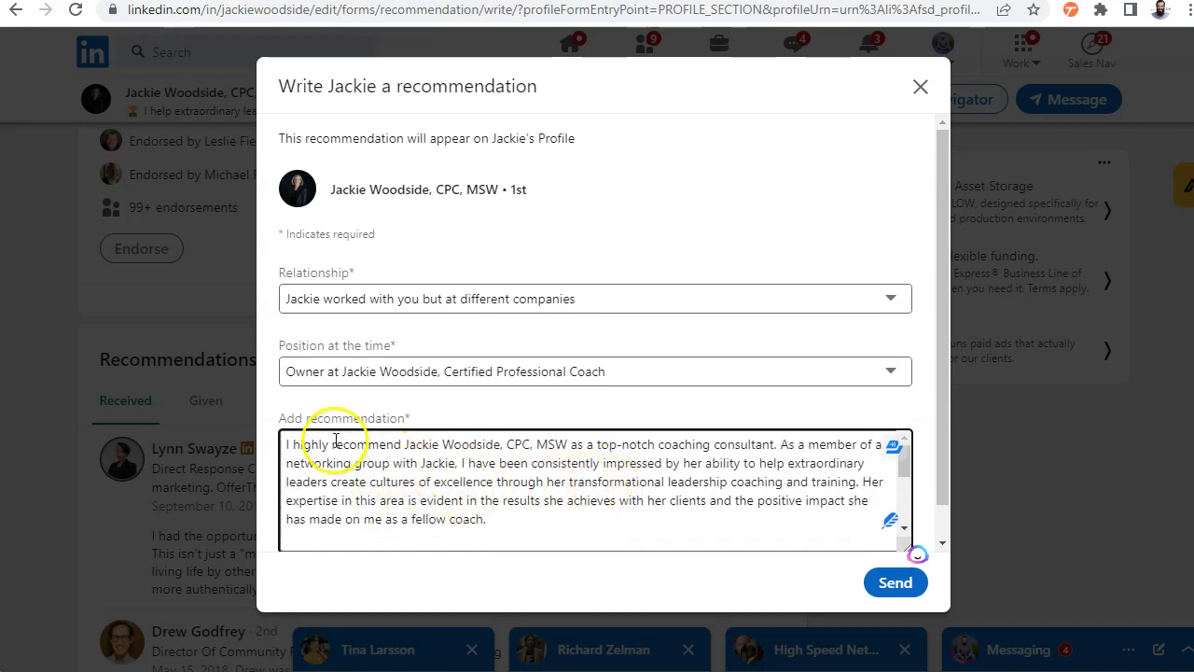
scroll(555, 488, down, 5)
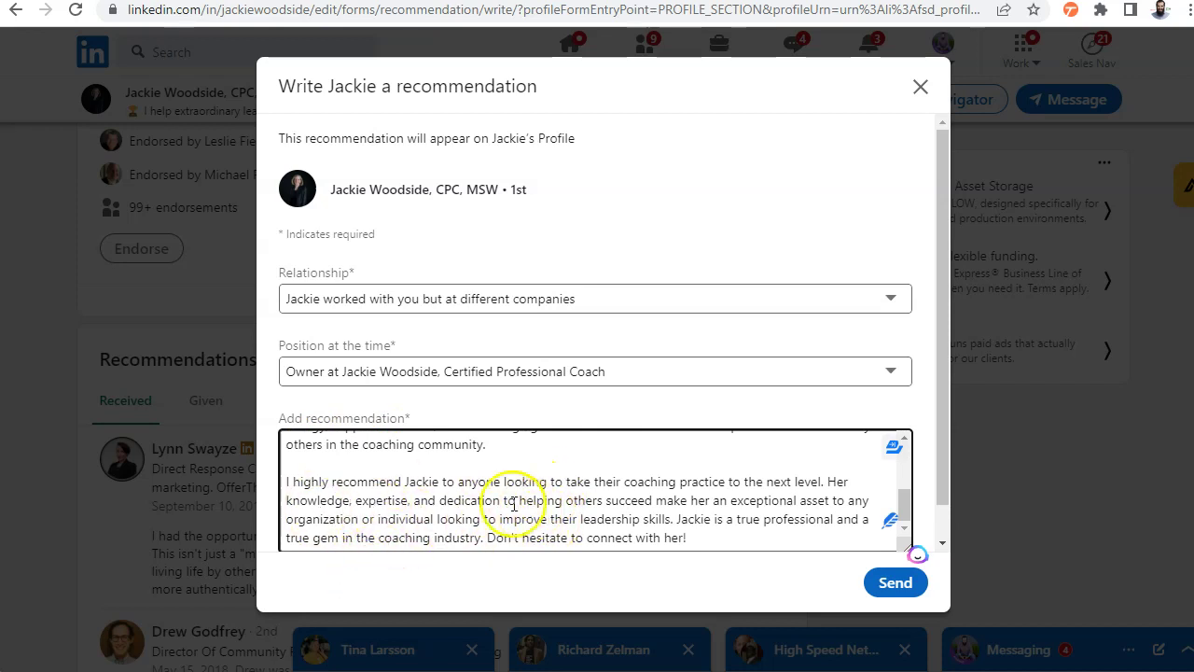
scroll(446, 479, up, 5)
scroll(597, 481, down, 5)
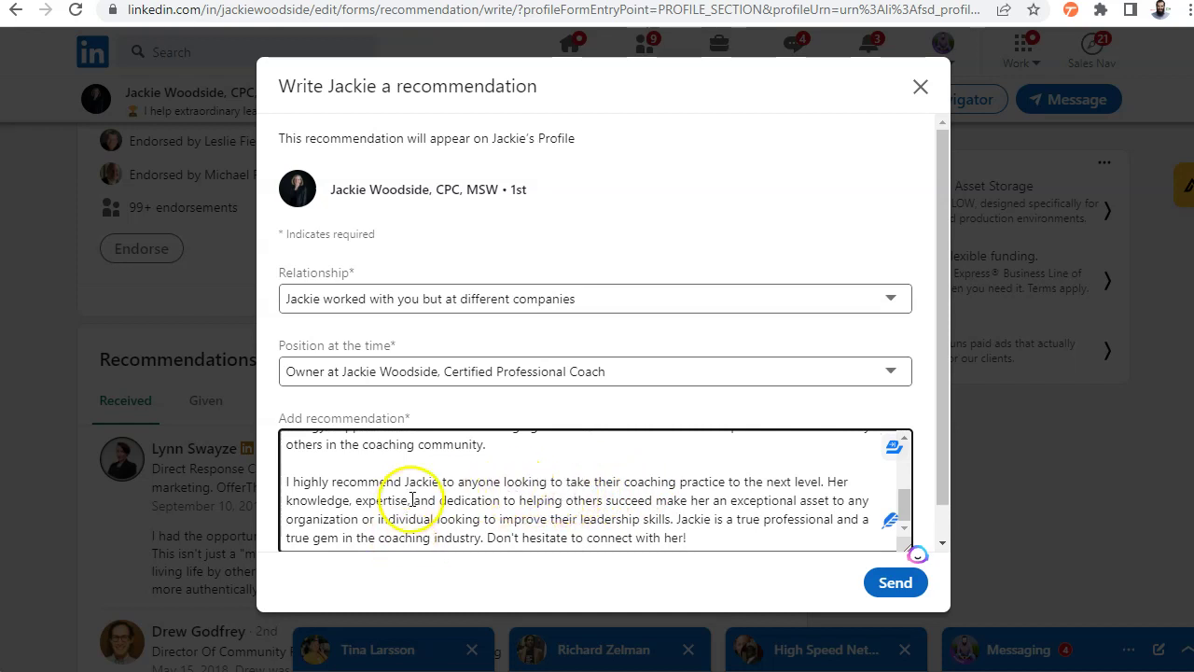
scroll(412, 500, up, 5)
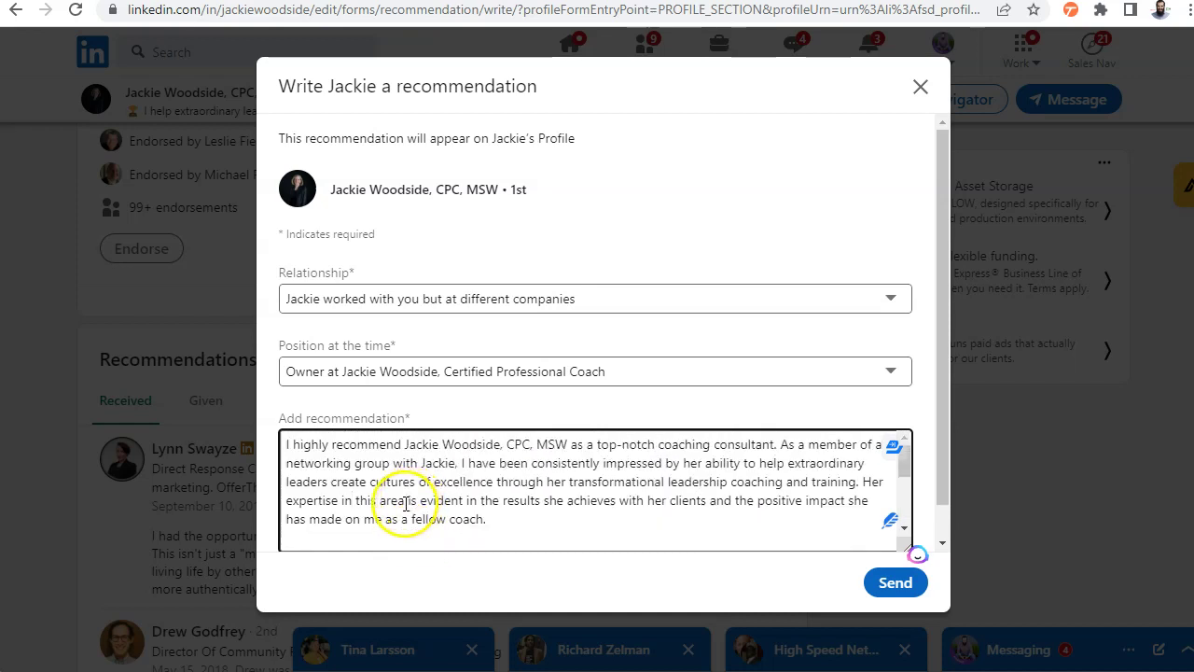
click(880, 593)
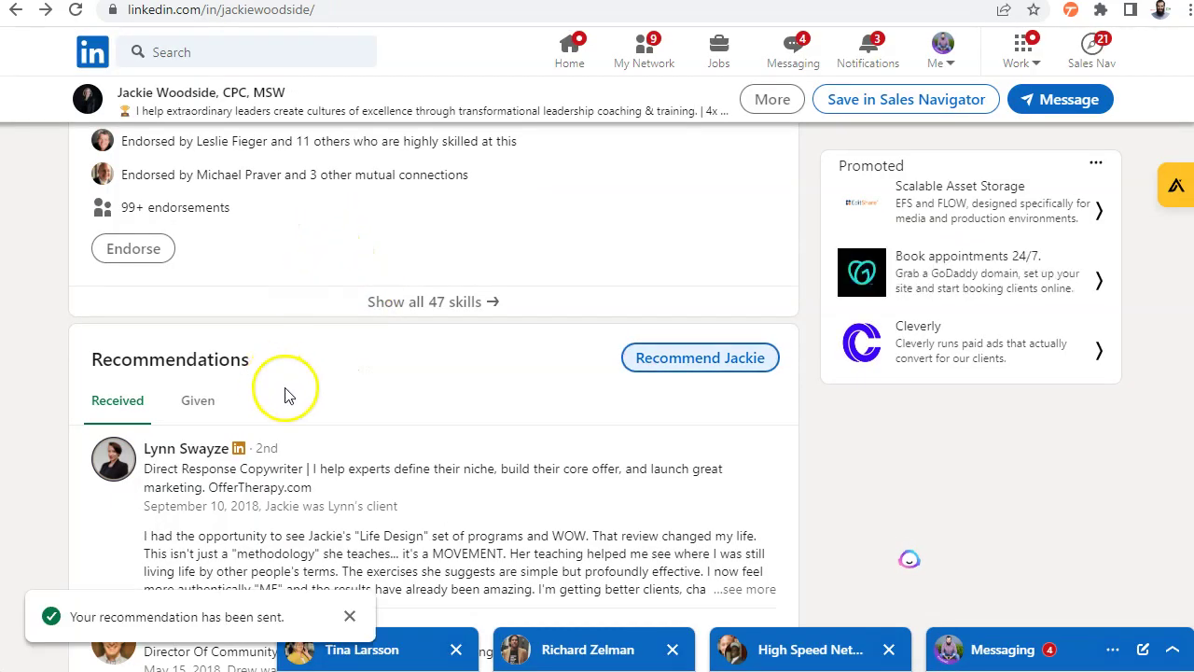
scroll(289, 397, up, 9)
scroll(289, 396, up, 15)
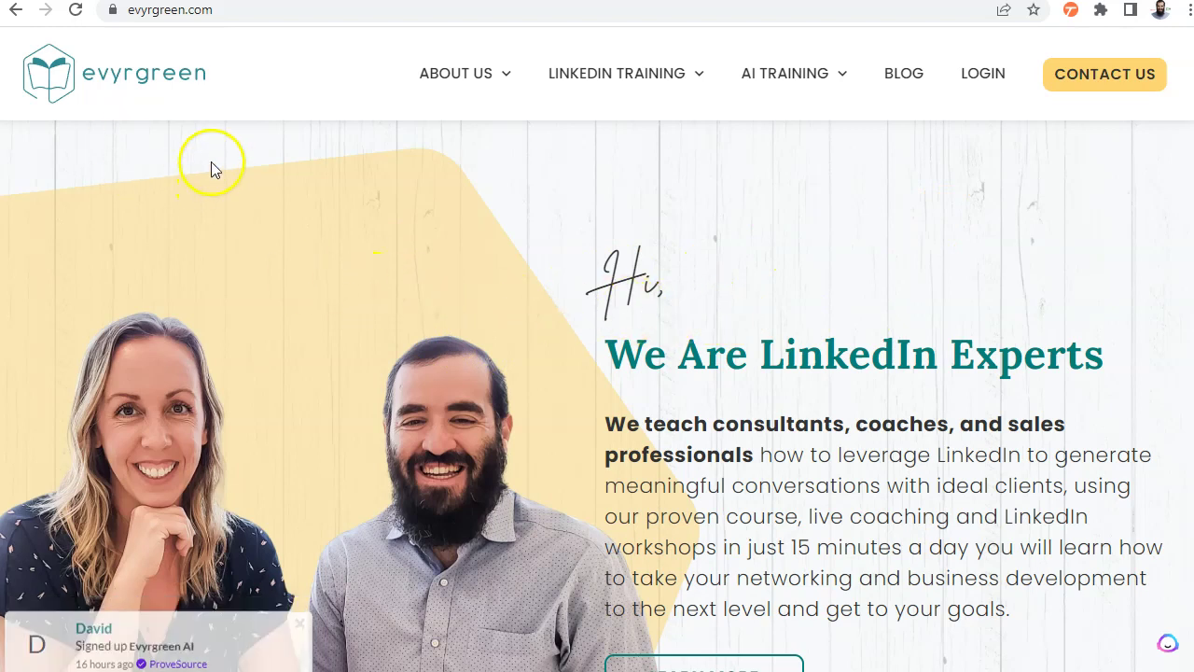
Open the AI COURSE page from the AI TRAINING menu and scroll down through its modules
mouse_move(620, 70)
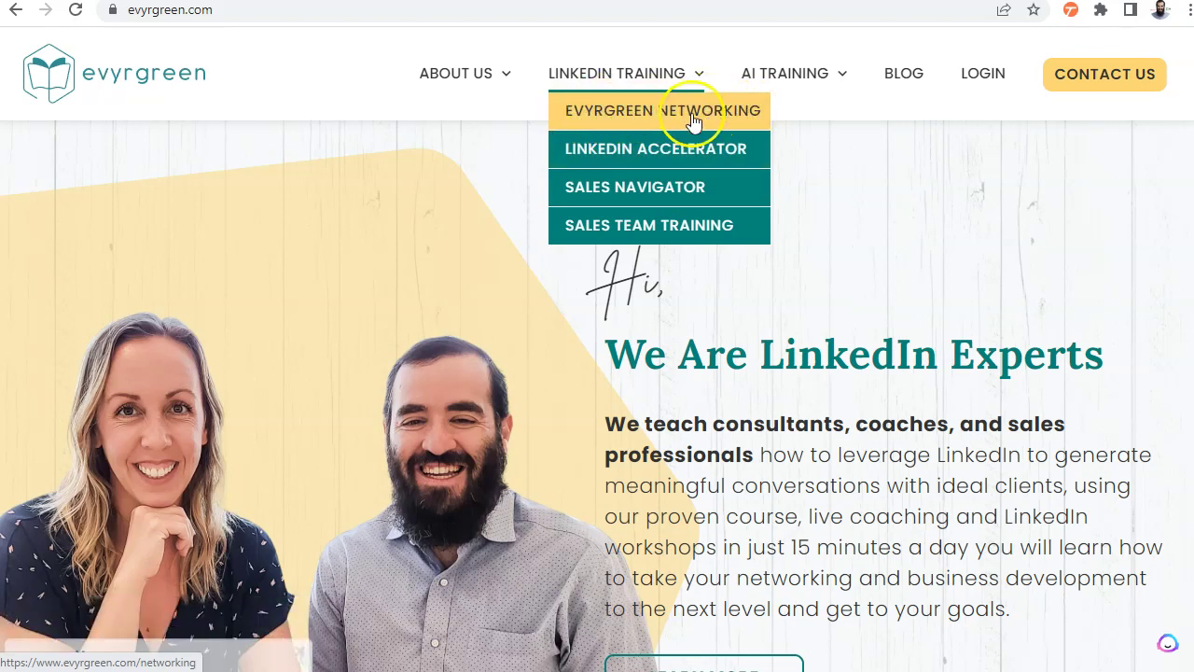
mouse_move(783, 71)
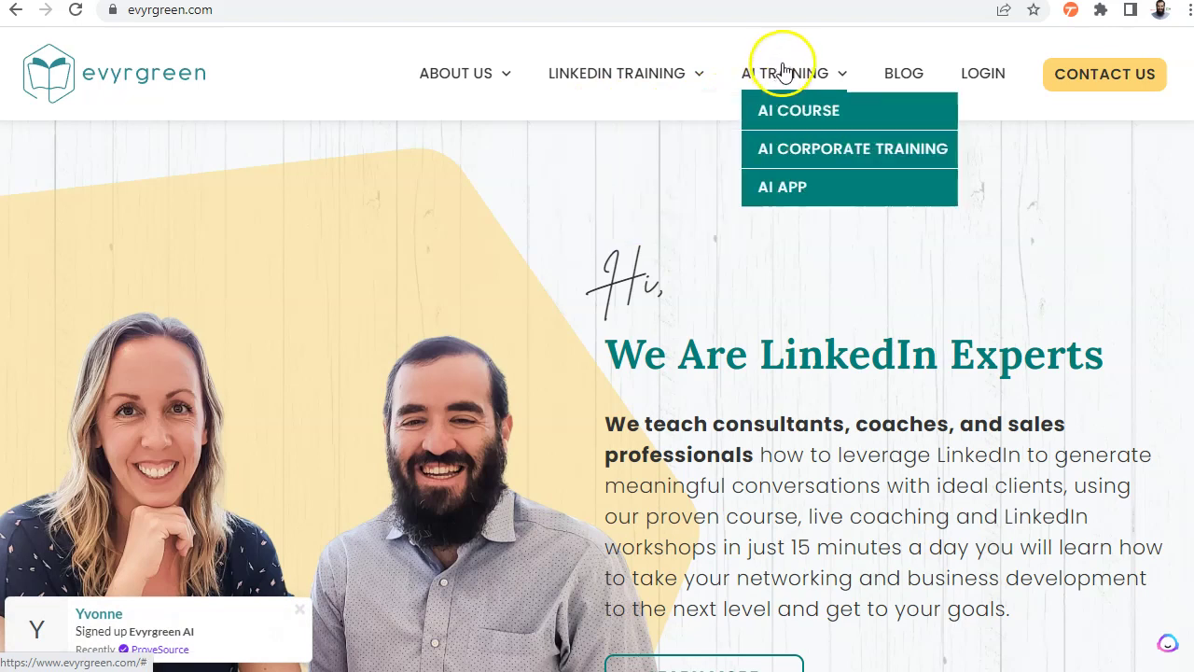
click(782, 114)
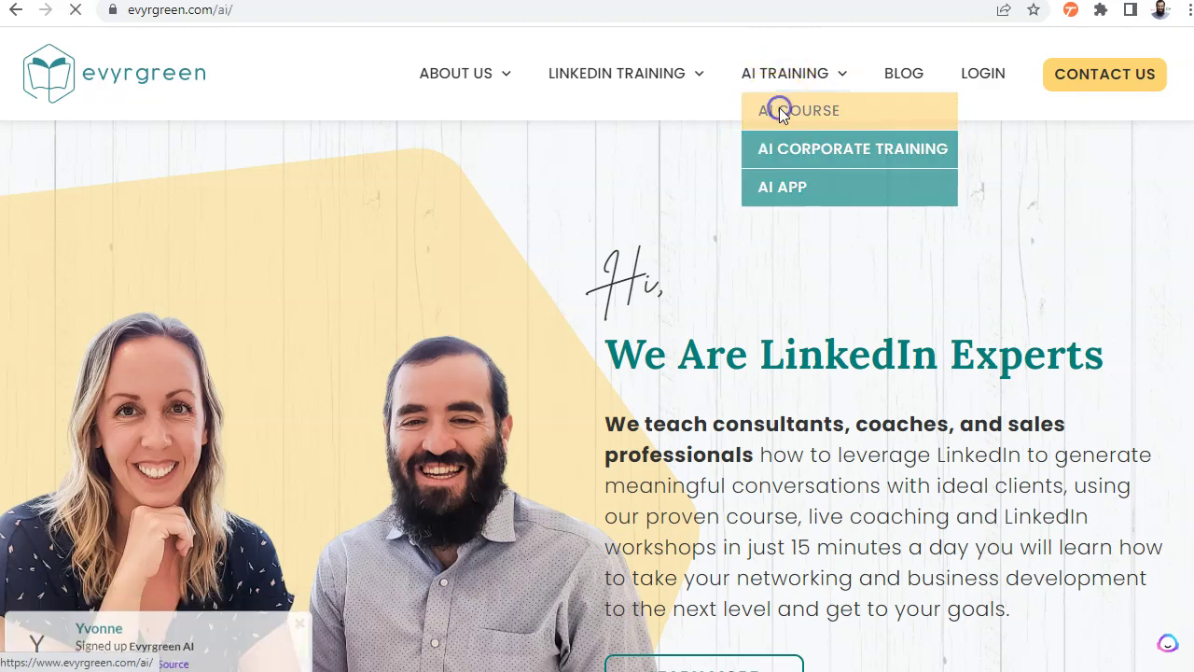
scroll(606, 205, down, 2)
scroll(614, 209, down, 15)
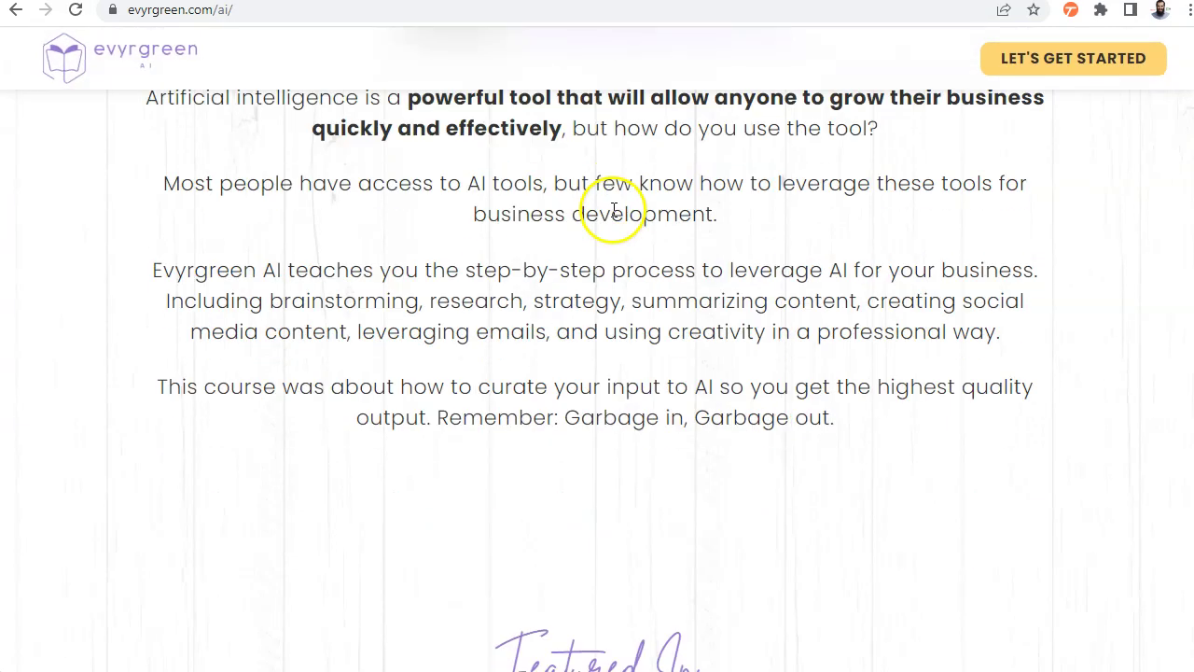
scroll(614, 211, down, 12)
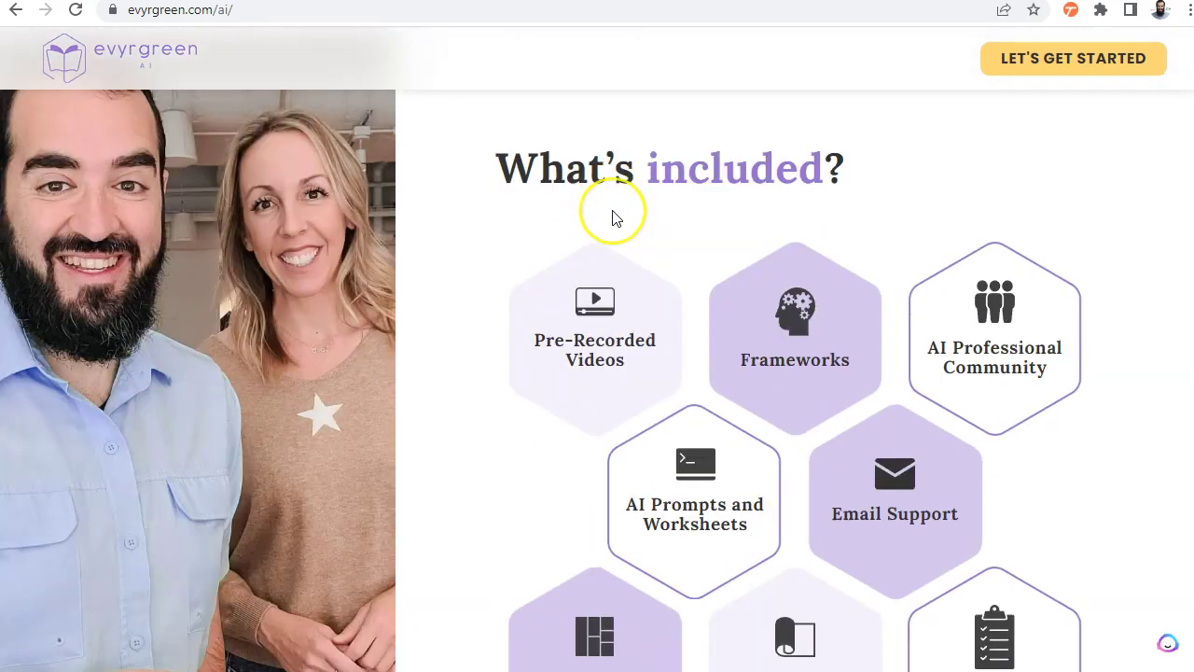
scroll(560, 242, down, 2)
scroll(403, 203, down, 7)
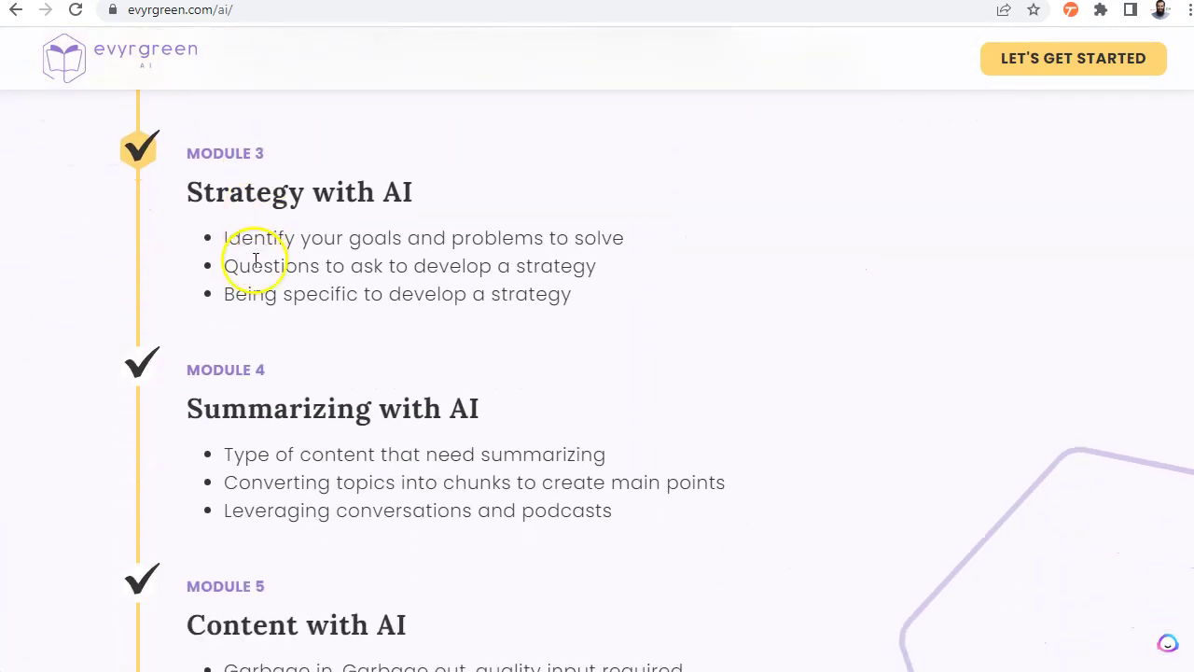
scroll(315, 257, down, 4)
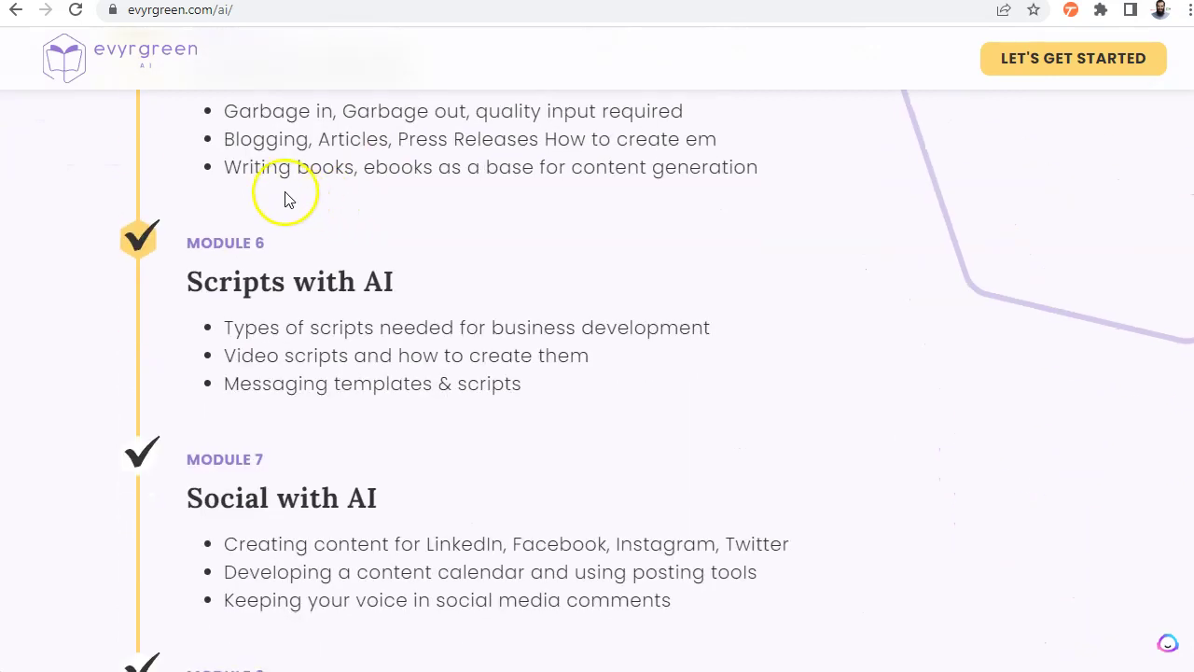
scroll(357, 321, down, 2)
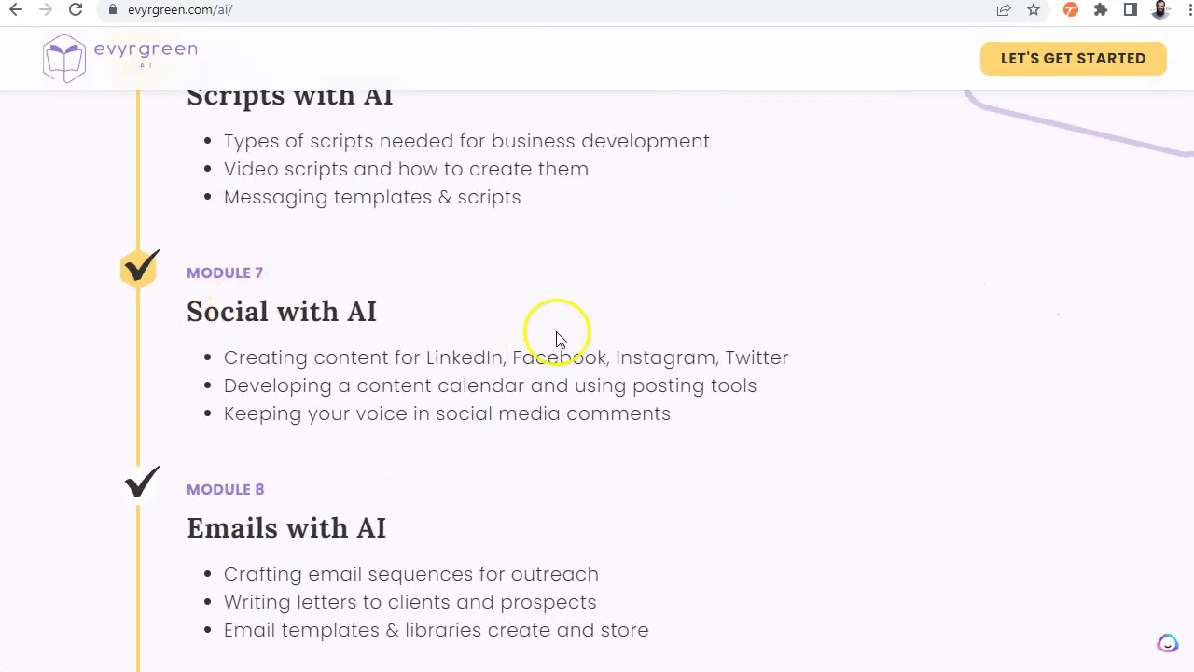
scroll(557, 338, down, 6)
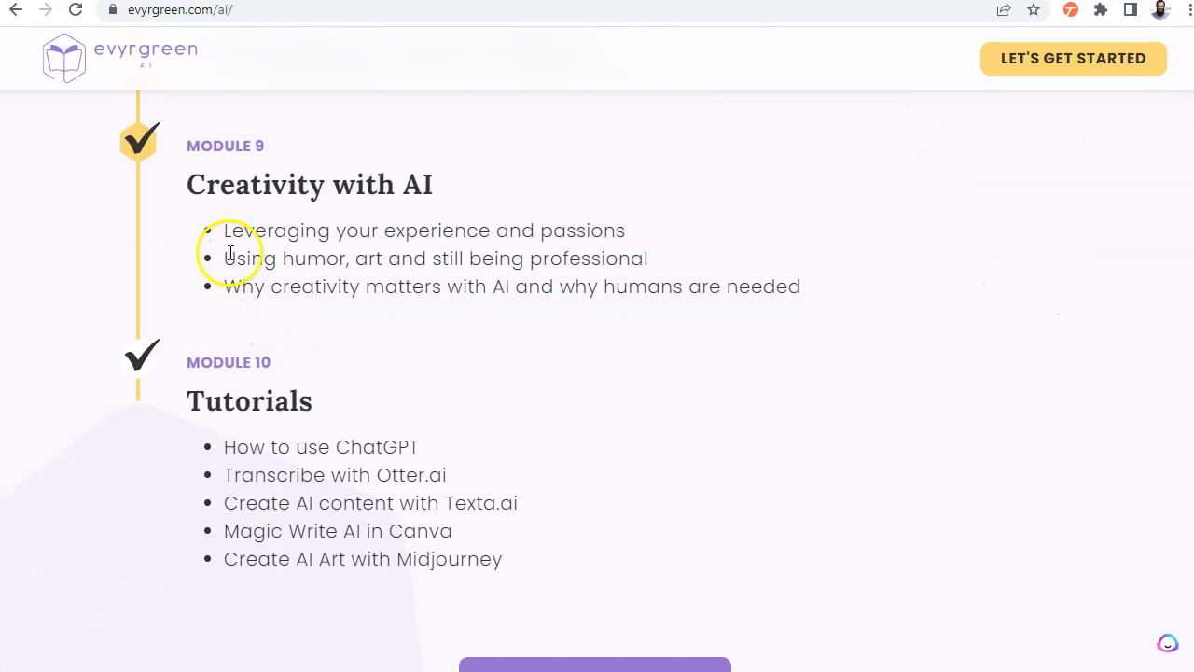
scroll(573, 252, down, 3)
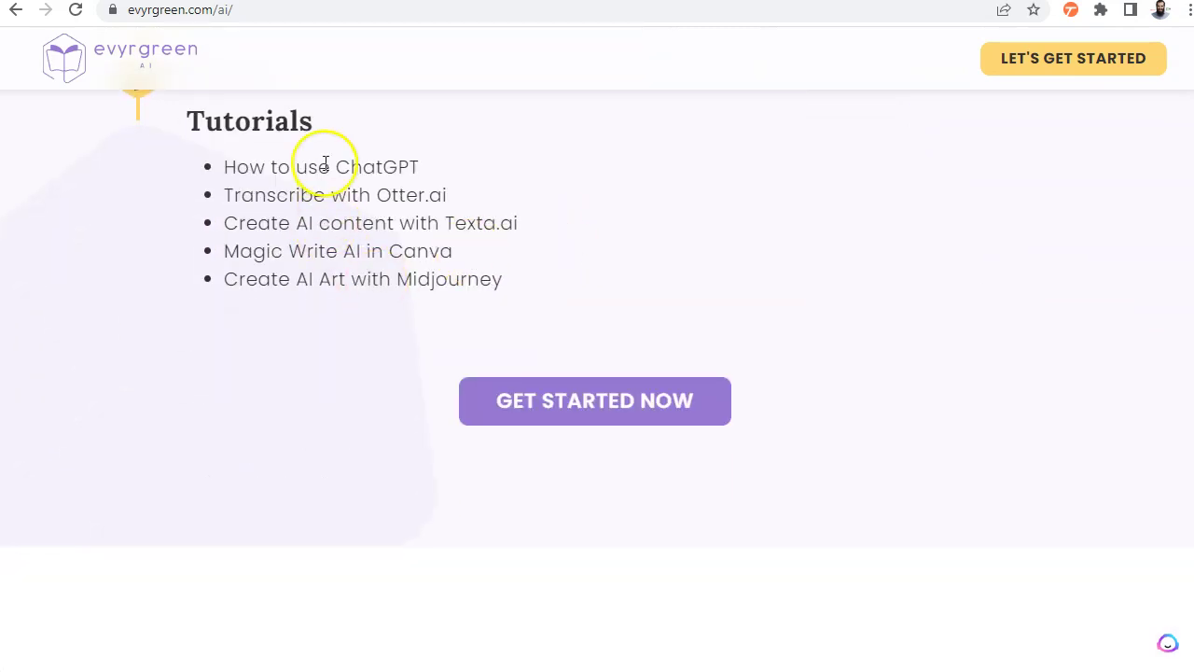
Highlight the Texta.ai and Midjourney tutorial names, then scroll back to the top
drag(429, 224, 520, 224)
click(386, 252)
drag(407, 280, 517, 280)
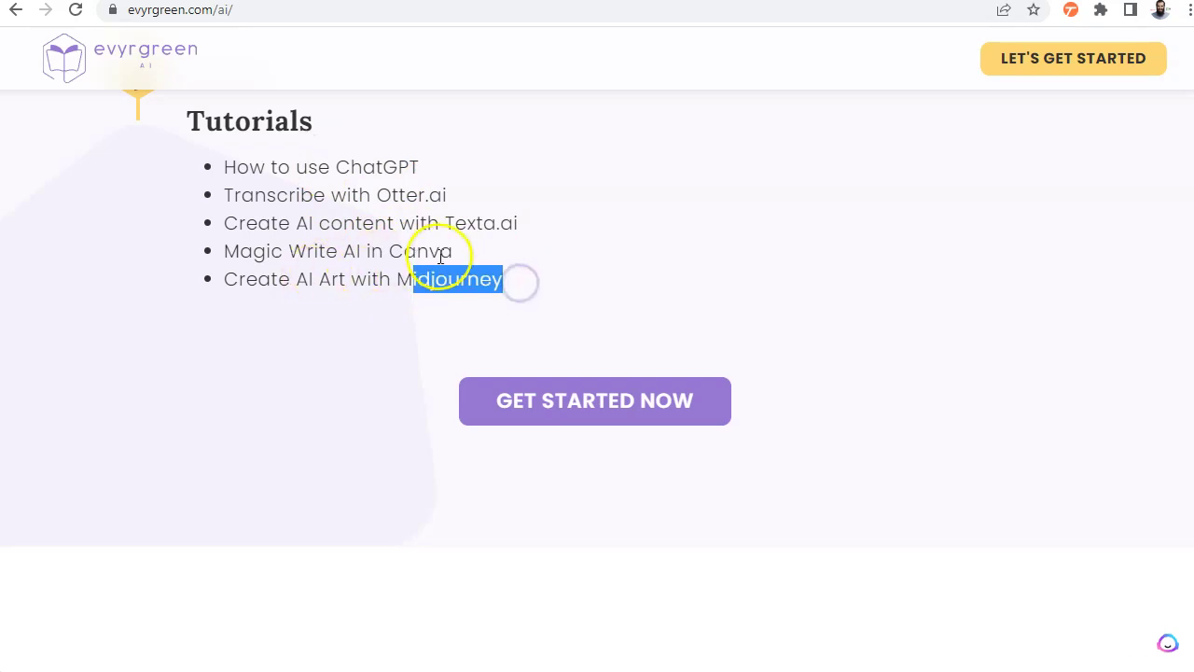
scroll(651, 318, up, 2)
scroll(556, 267, up, 10)
scroll(578, 289, up, 20)
scroll(625, 297, up, 10)
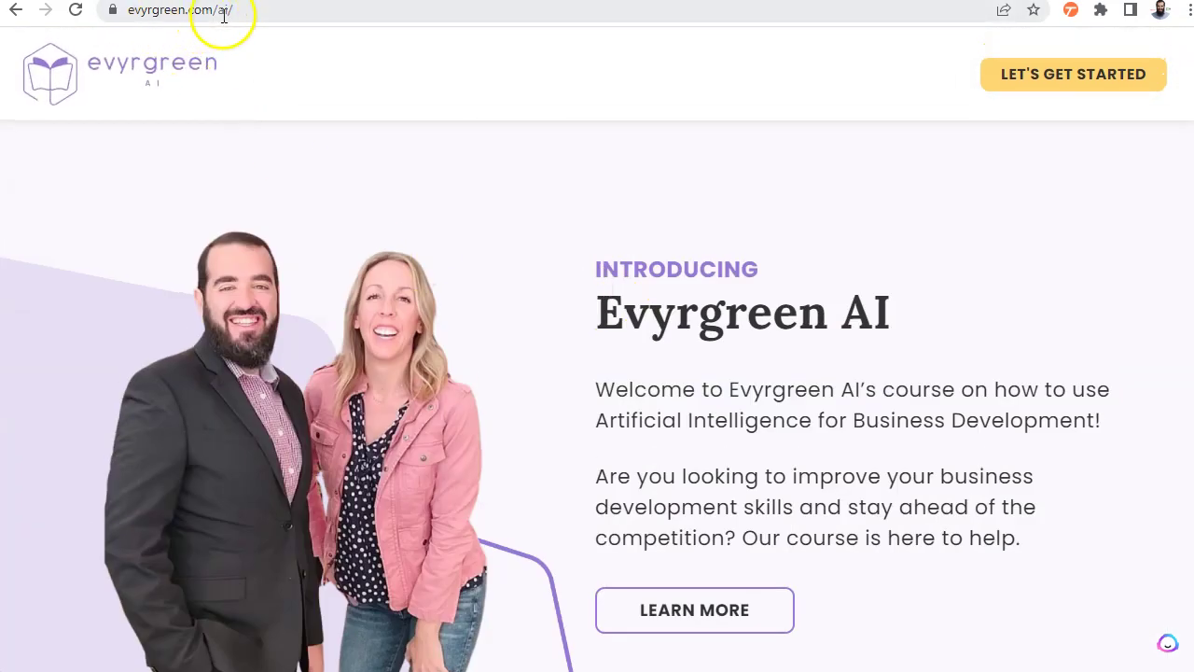
scroll(802, 291, down, 15)
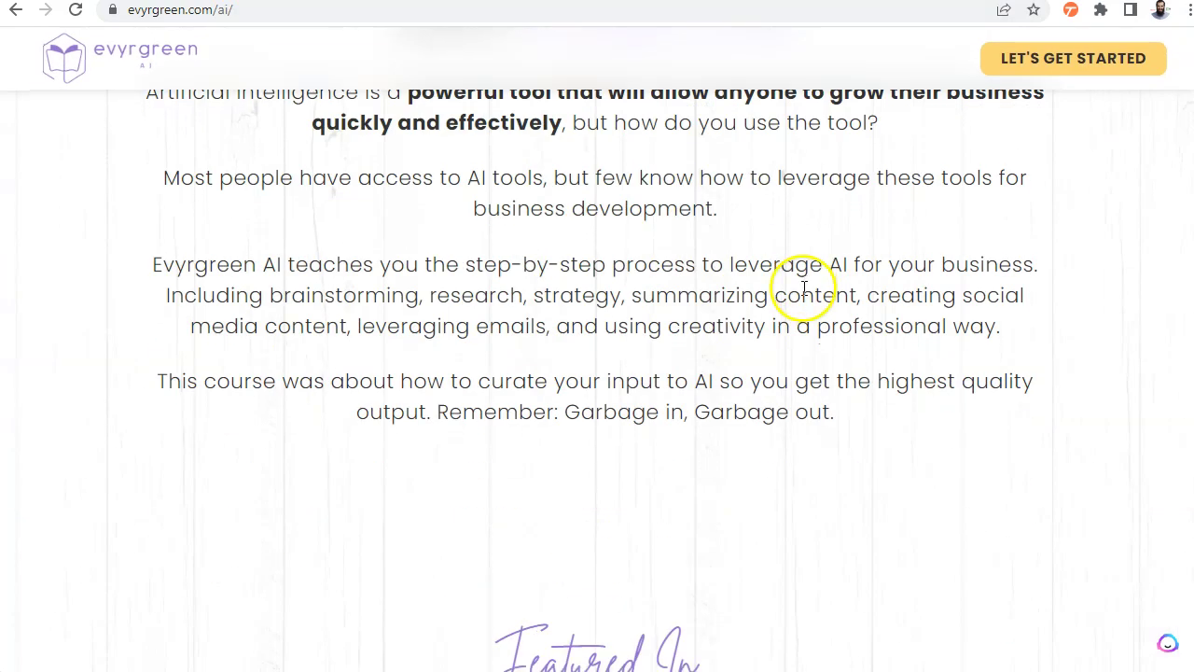
scroll(798, 291, up, 15)
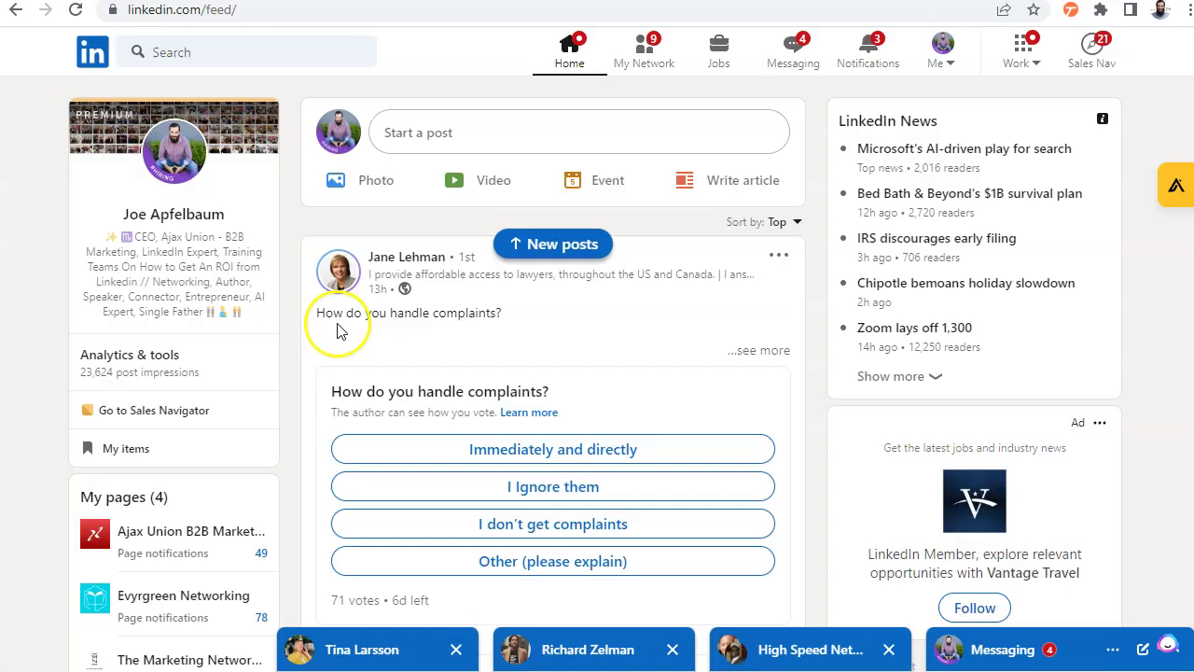
scroll(335, 325, down, 4)
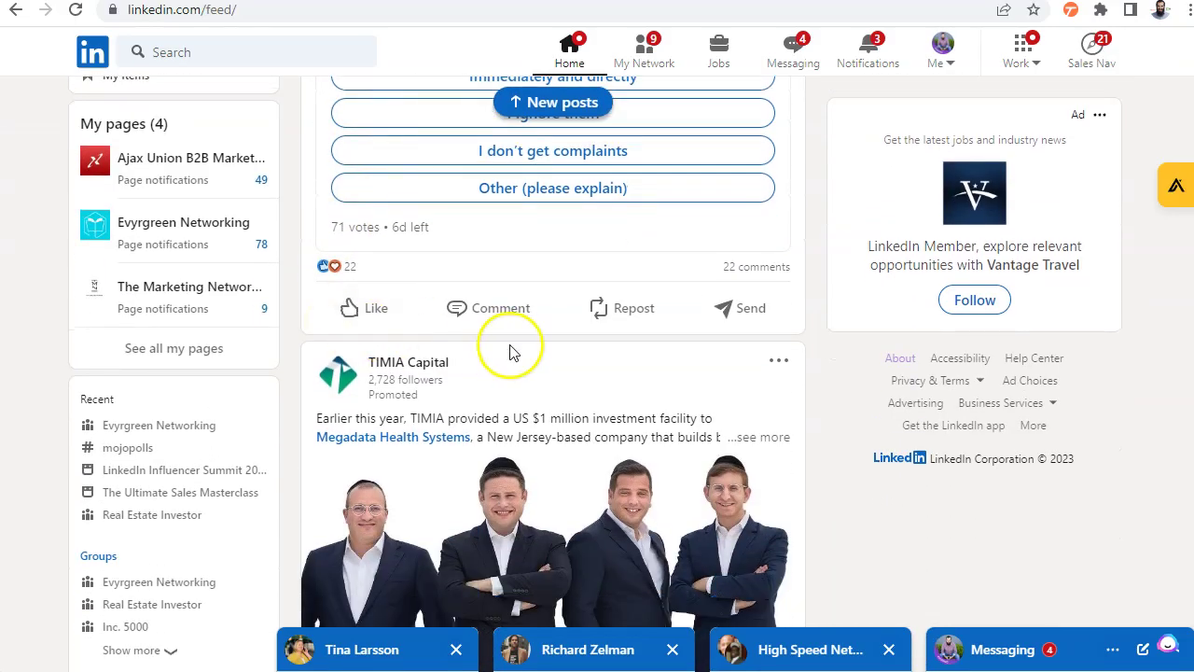
Generate a Happy-tone AI suggested comment on the complaints poll and insert the first suggestion
click(497, 319)
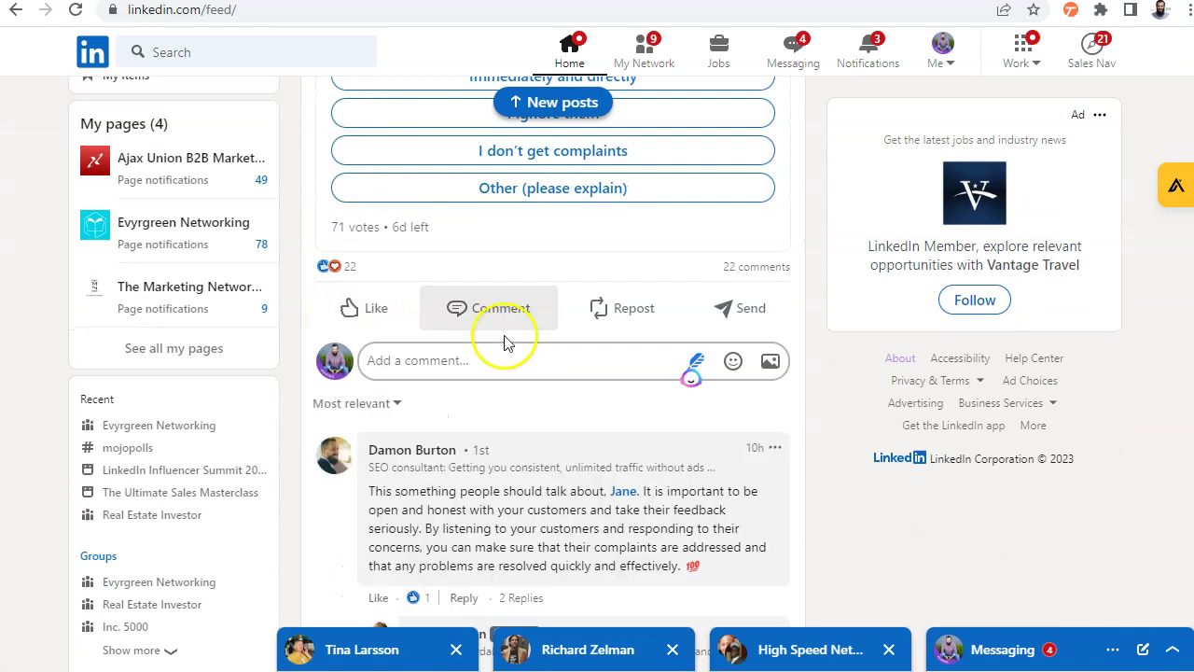
click(698, 362)
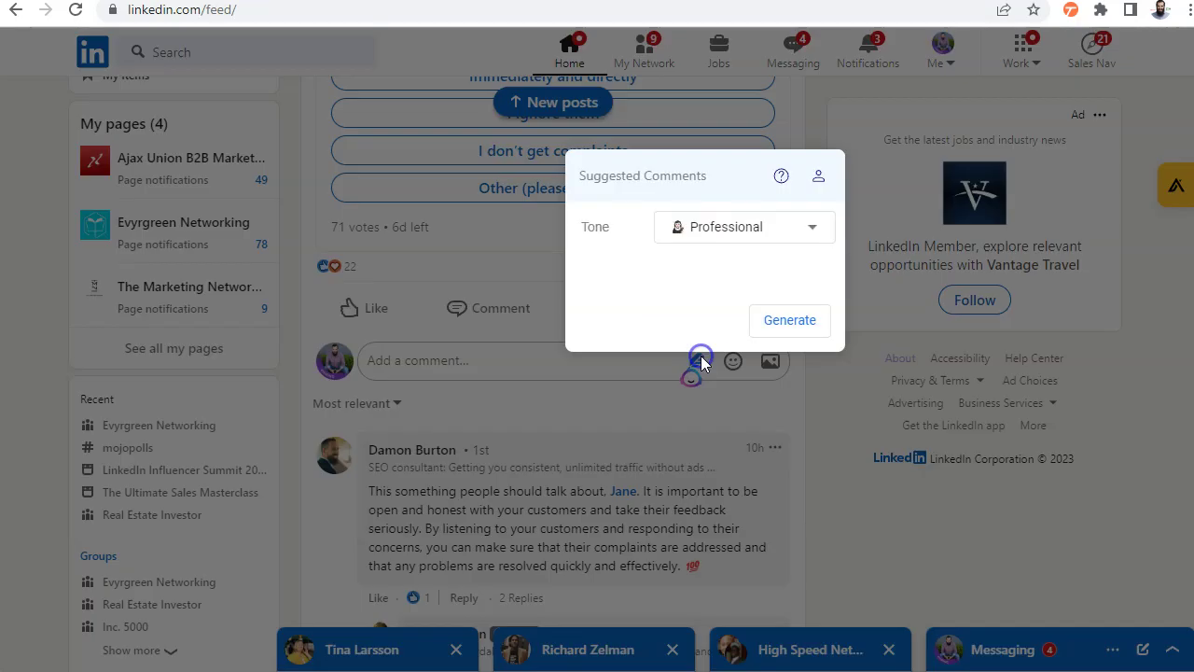
click(751, 239)
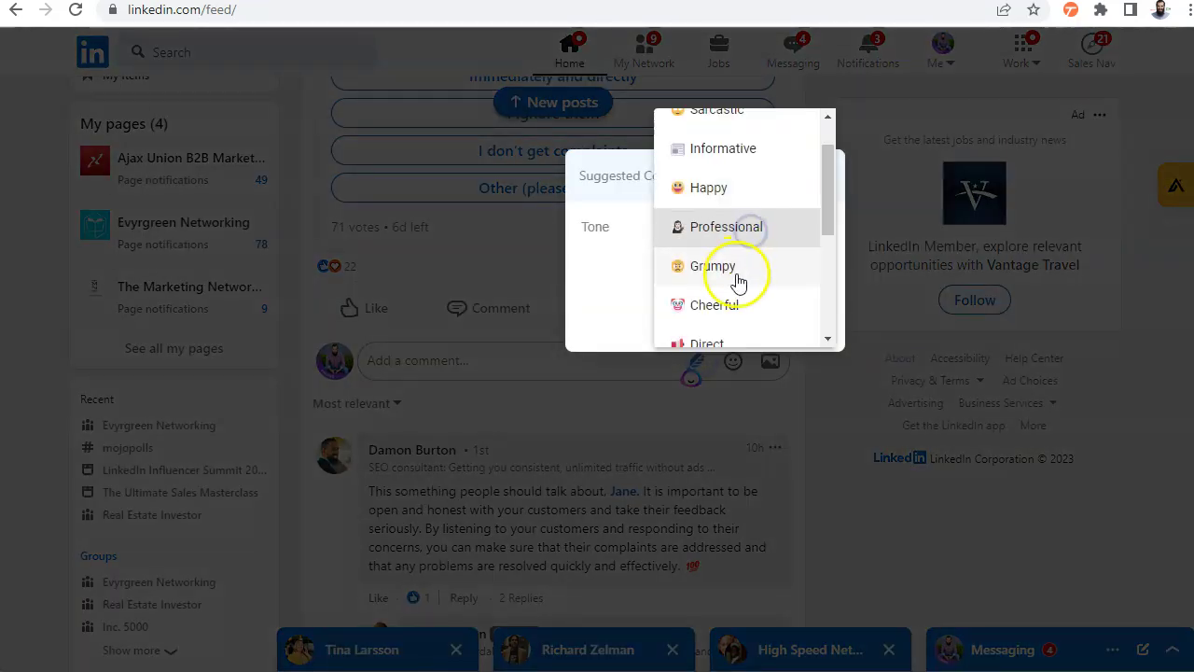
click(740, 268)
click(742, 238)
click(709, 150)
click(784, 317)
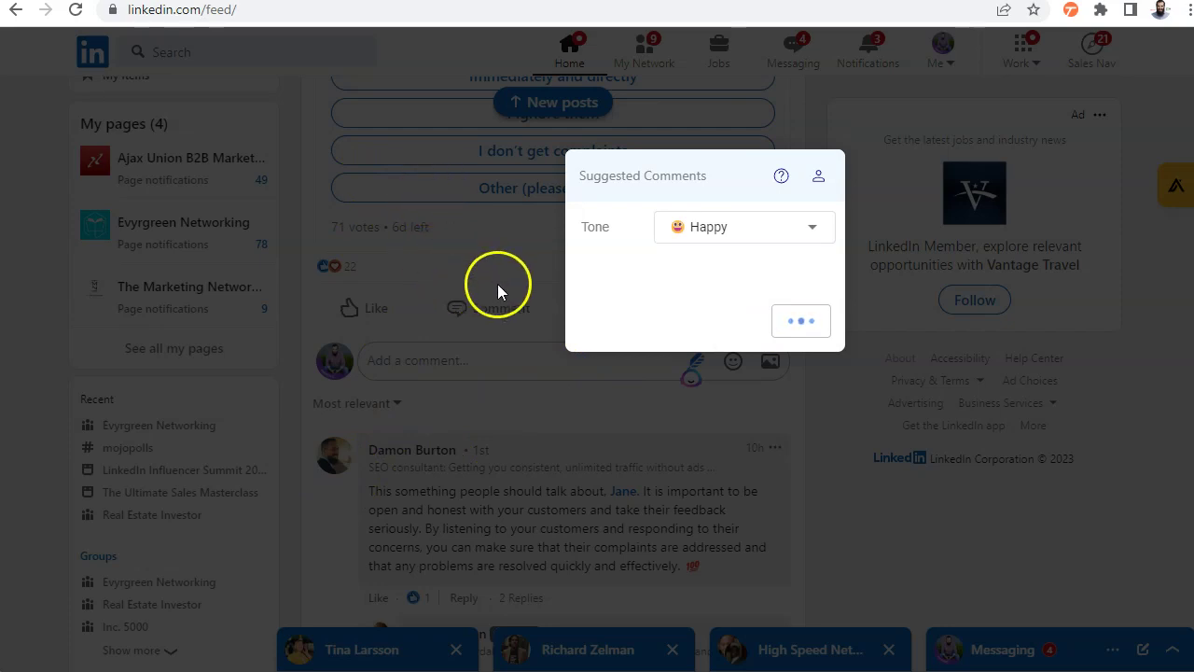
click(847, 235)
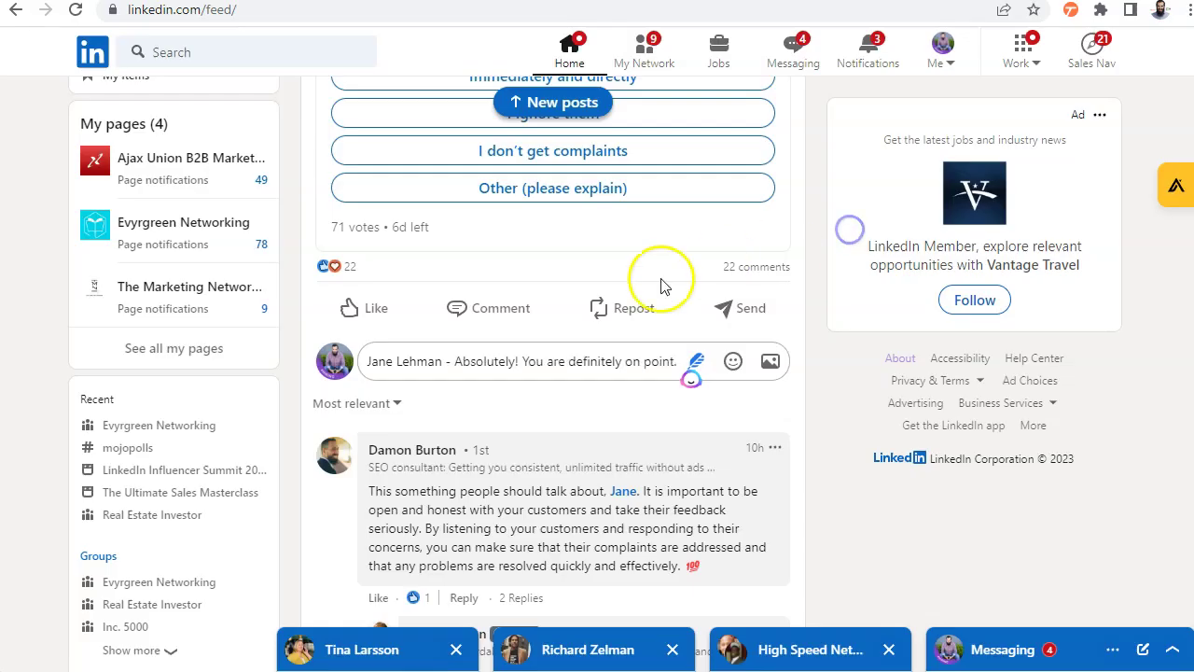
Tag the poll's author with an @ mention in the comment and post it
click(371, 364)
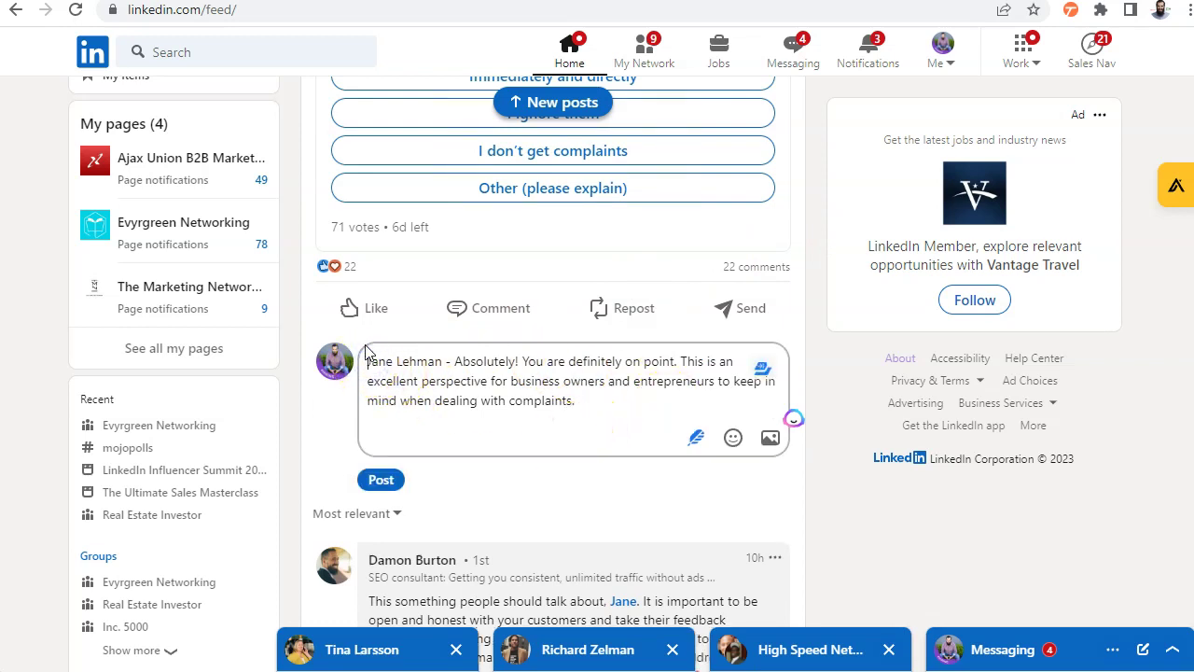
text(@)
click(429, 403)
click(600, 398)
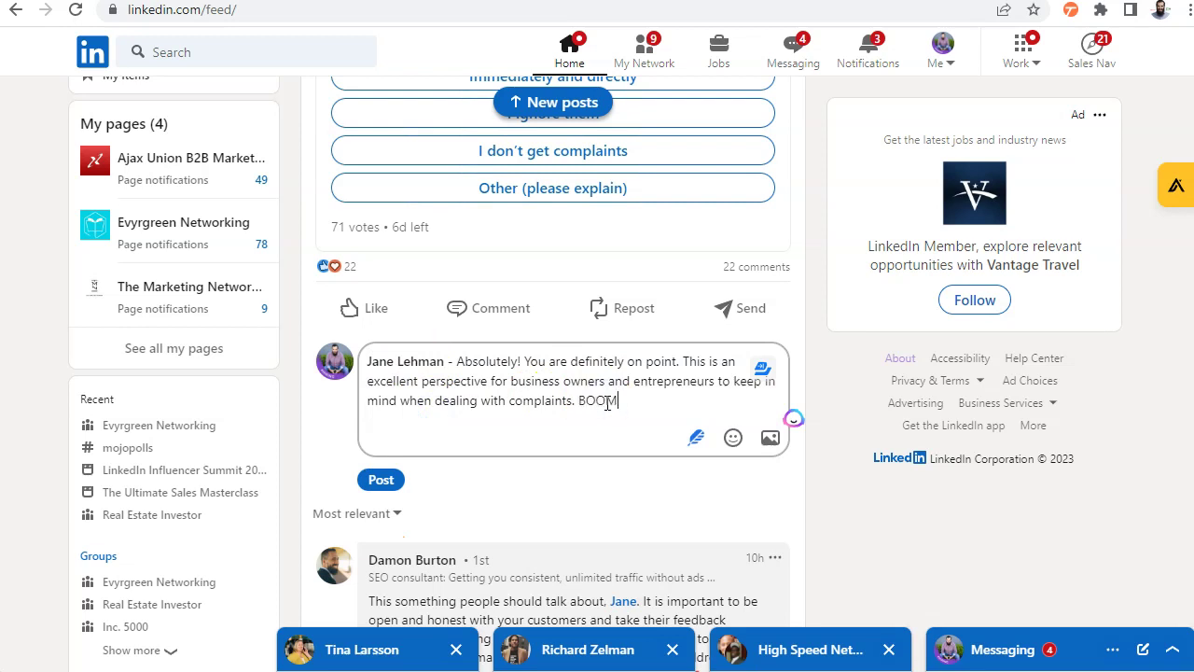
click(381, 479)
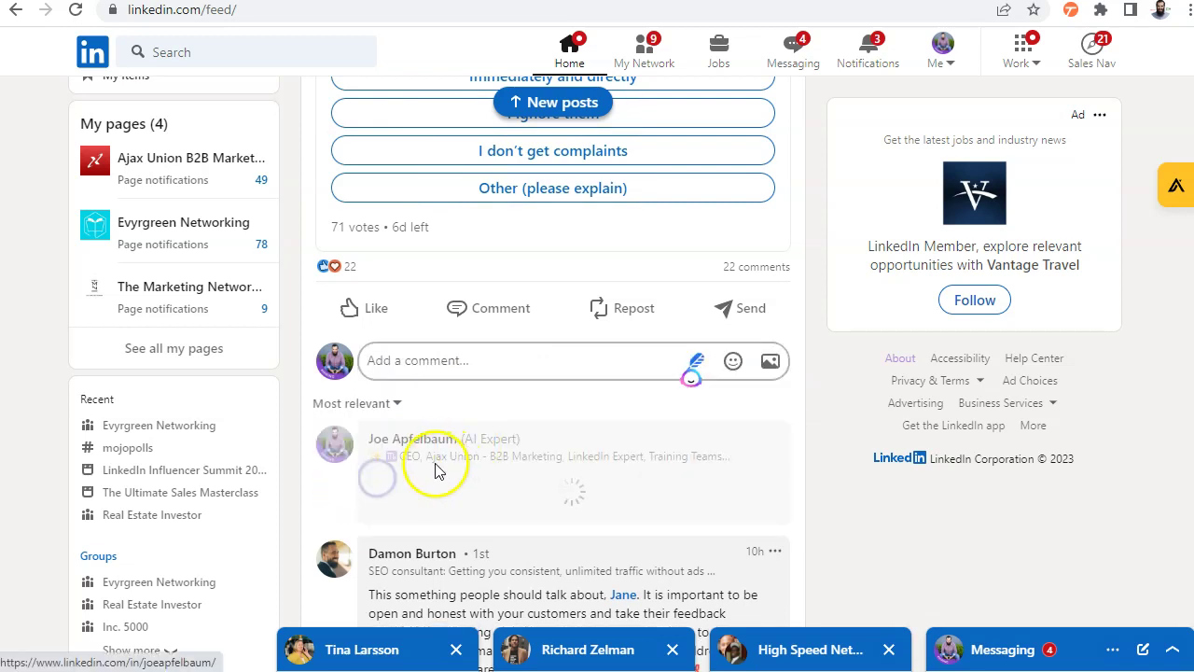
Open a recently added connection's profile from My Network's connections list
scroll(401, 373, up, 4)
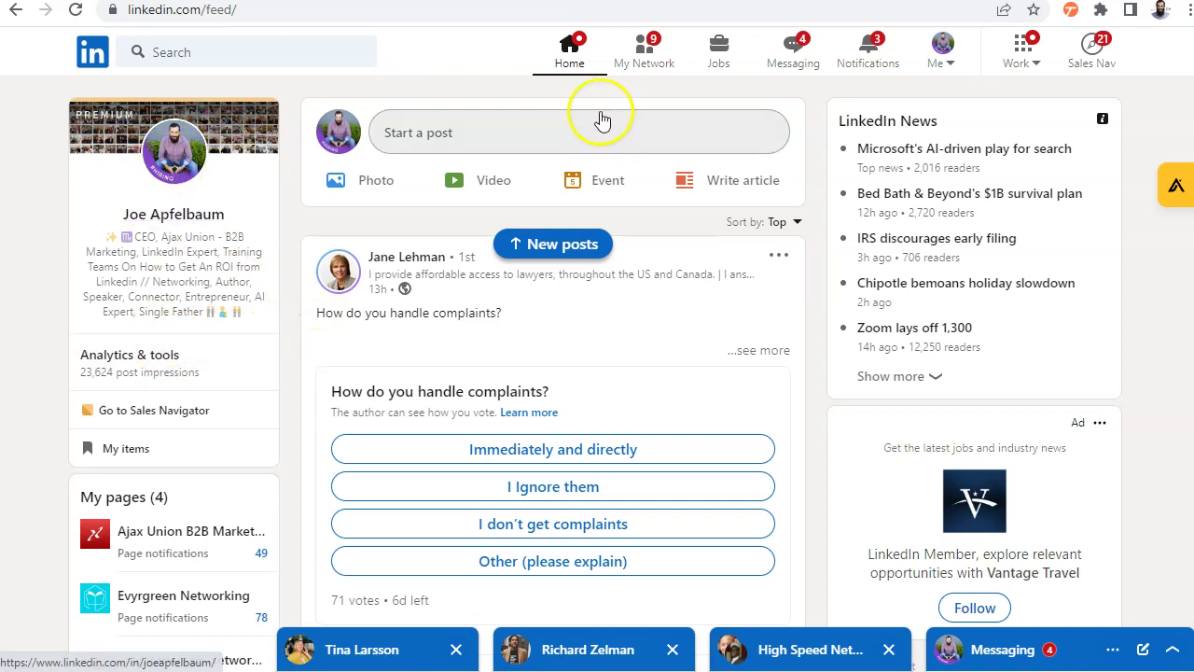
click(639, 54)
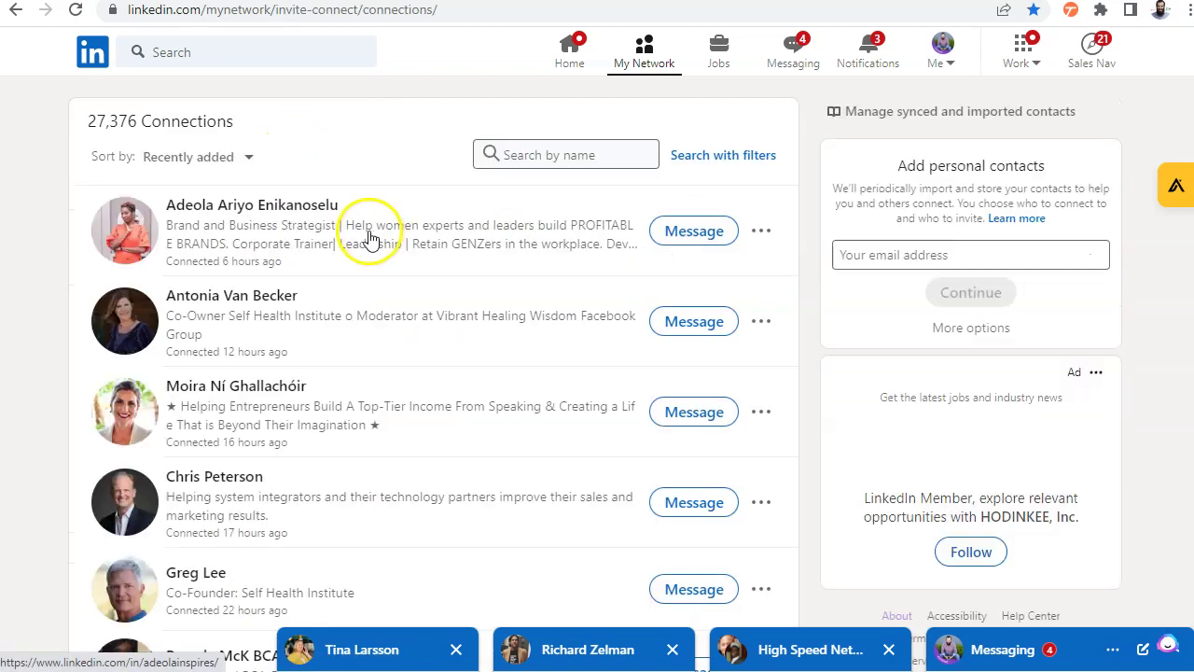
scroll(271, 363, down, 2)
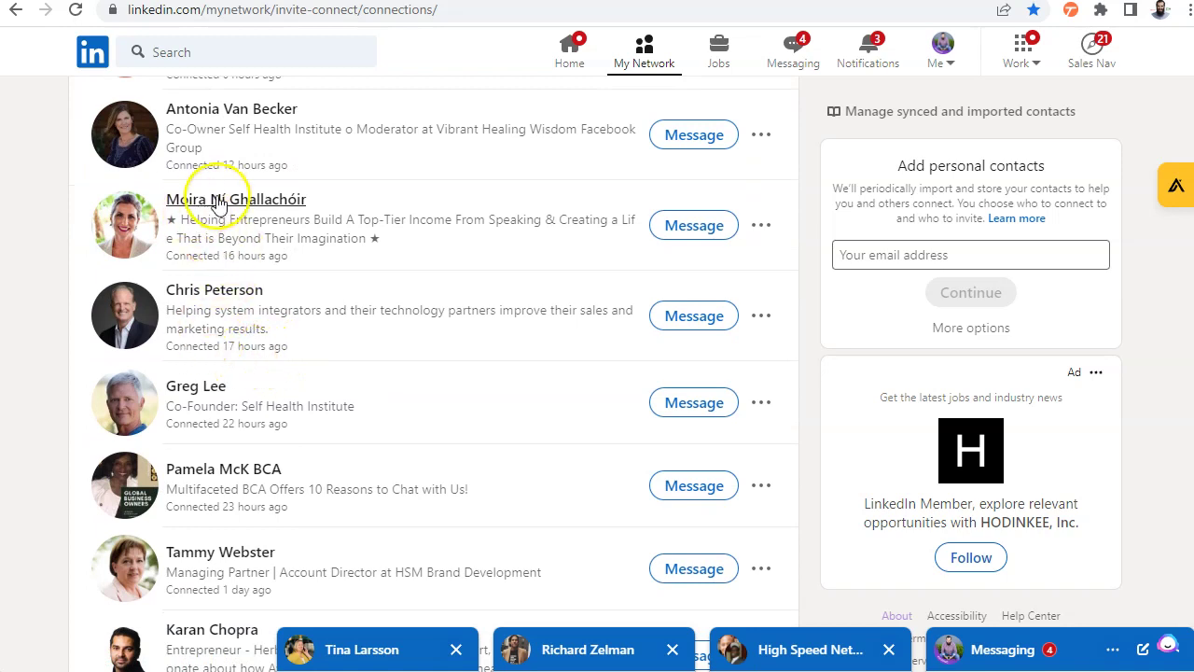
click(214, 198)
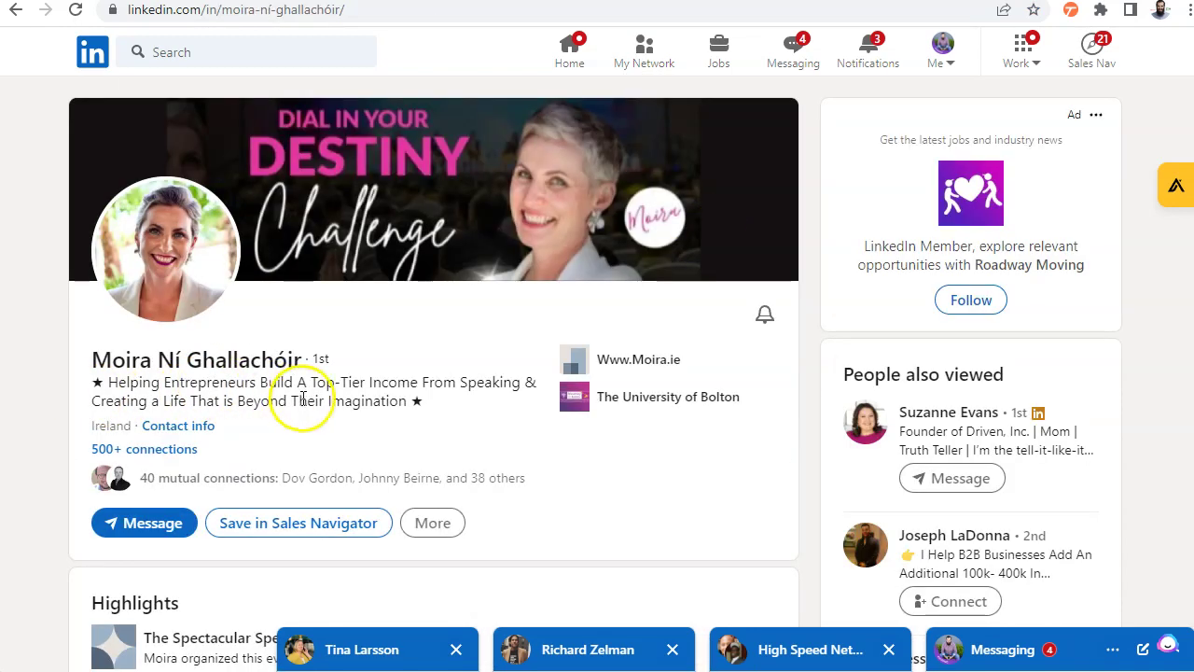
Endorse her Event Management skill in the Skills section
scroll(213, 382, down, 1)
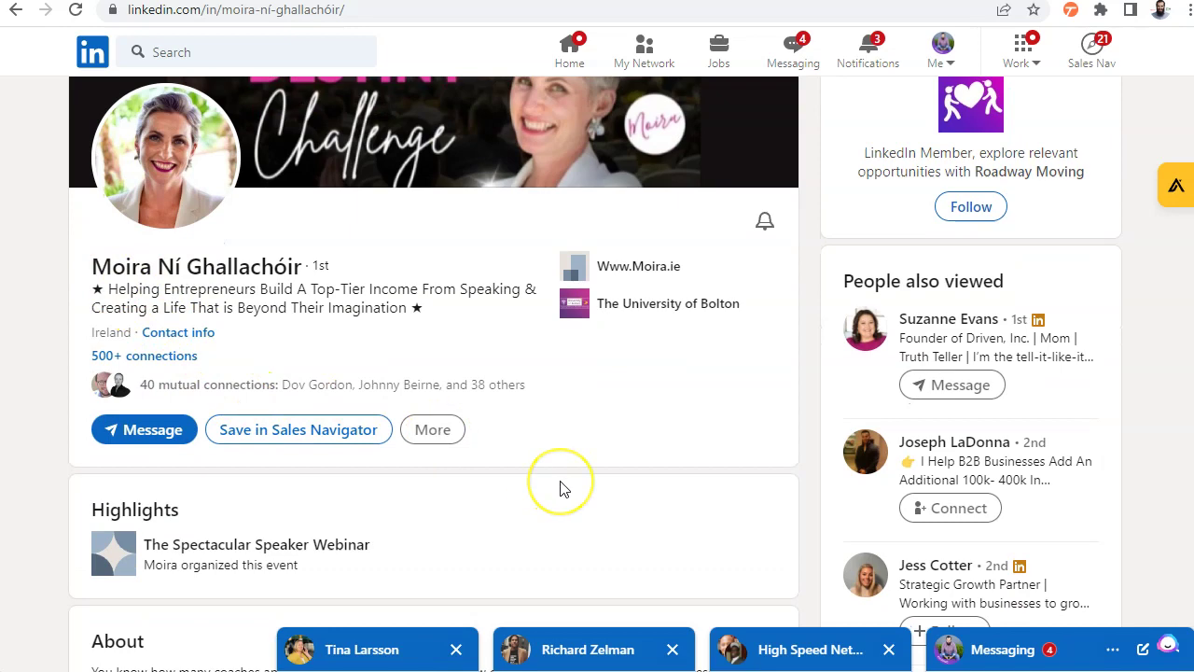
scroll(560, 489, down, 1)
scroll(296, 415, up, 2)
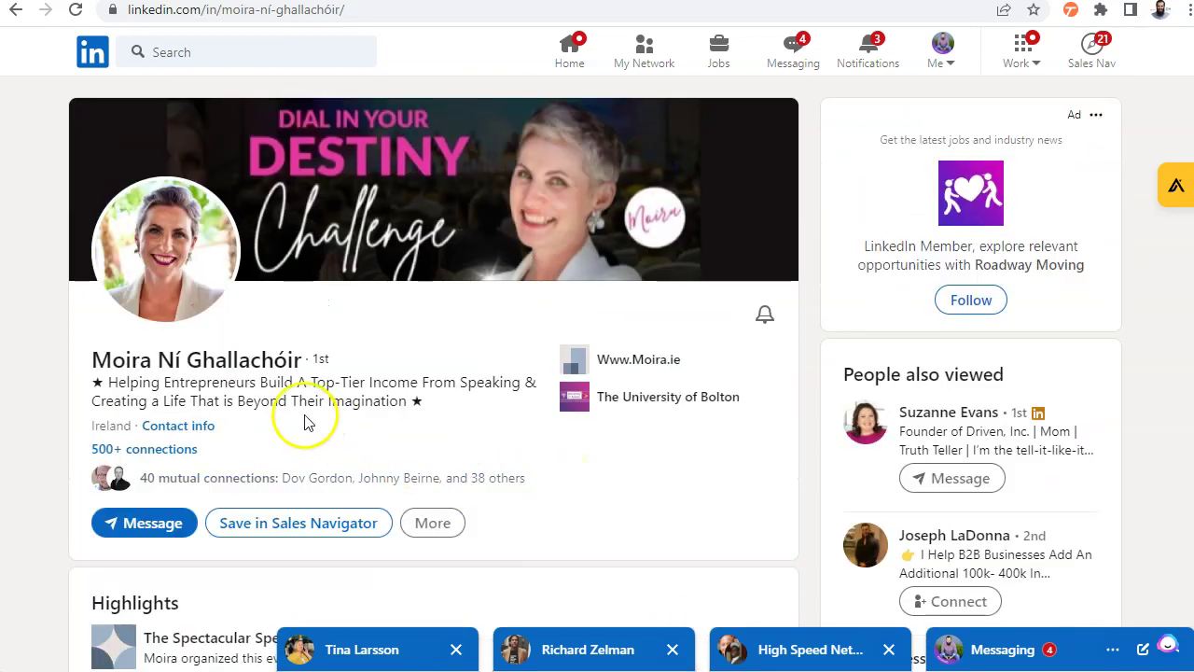
scroll(536, 399, down, 20)
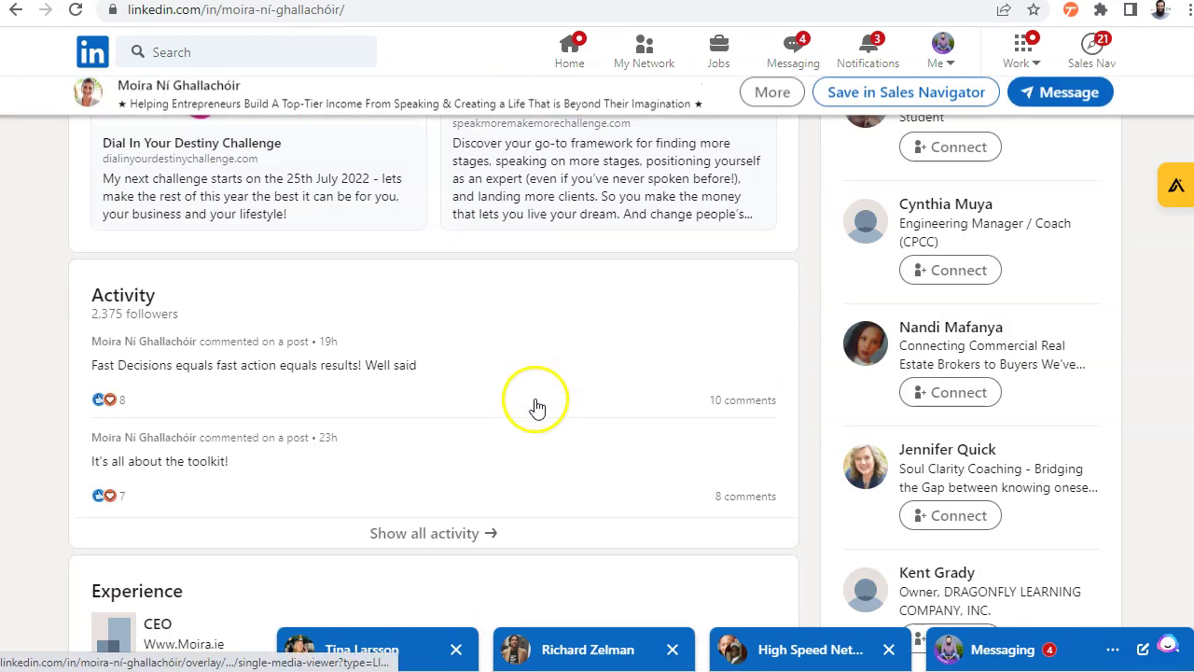
scroll(536, 407, down, 3)
scroll(533, 408, up, 4)
scroll(200, 367, up, 2)
click(121, 424)
scroll(525, 494, down, 7)
scroll(430, 407, up, 2)
scroll(432, 408, down, 2)
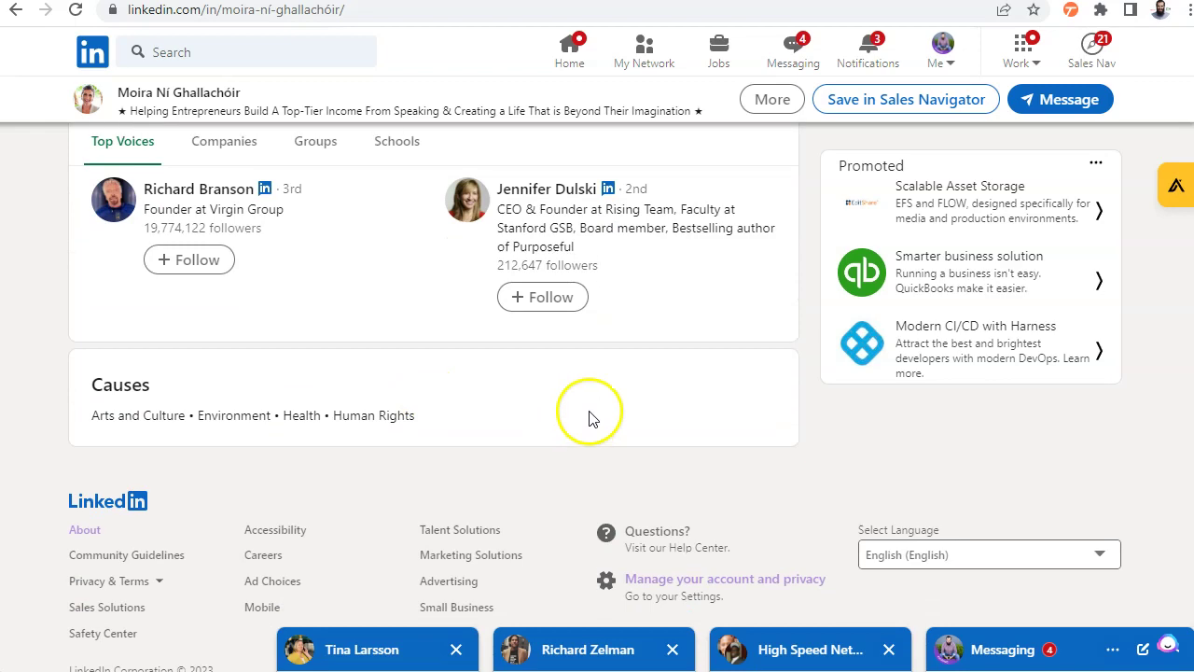
scroll(592, 413, up, 12)
scroll(597, 416, up, 15)
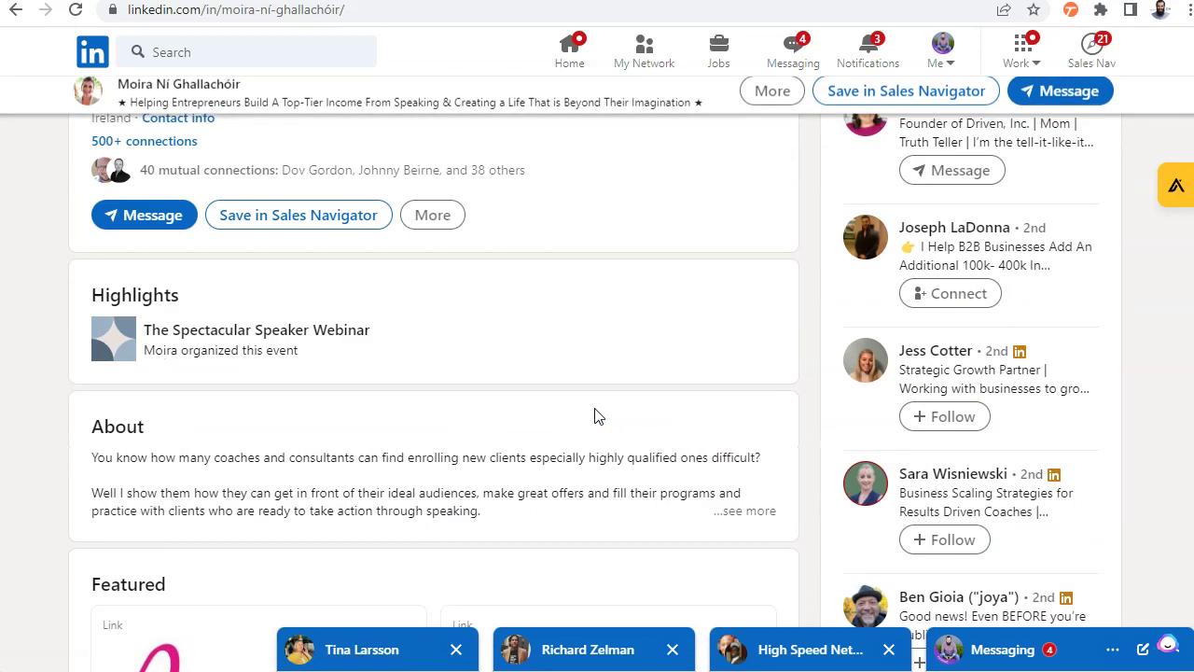
Start a recommendation from the profile's More menu, then close it and copy the connection's name
click(435, 403)
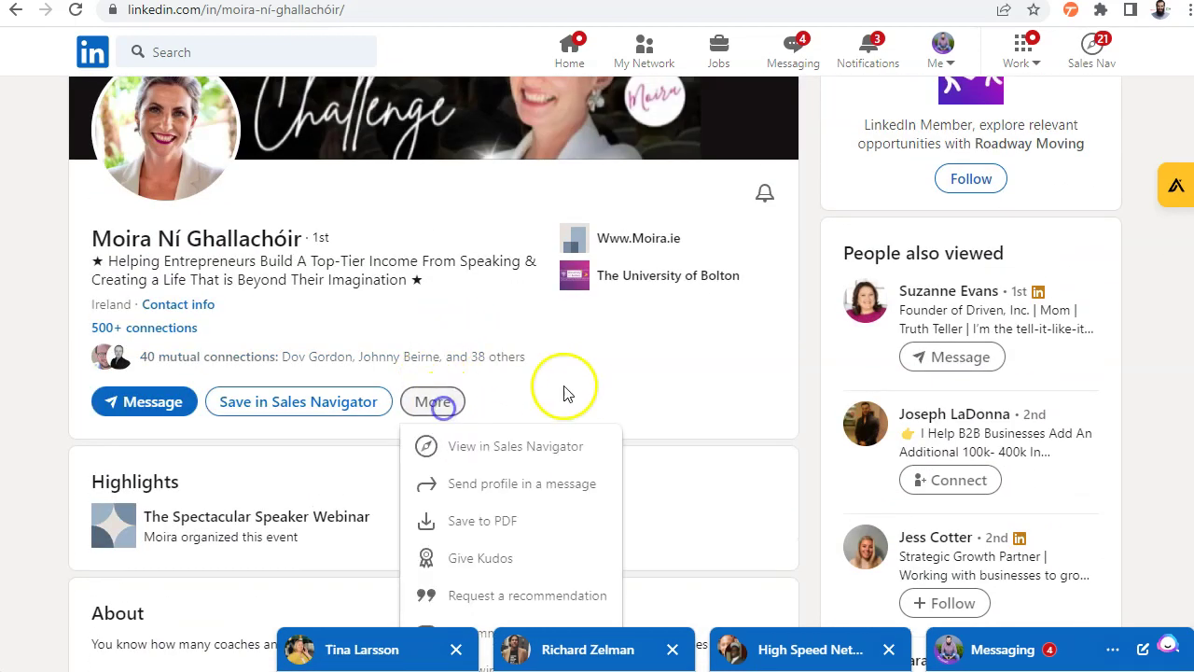
scroll(564, 399, down, 2)
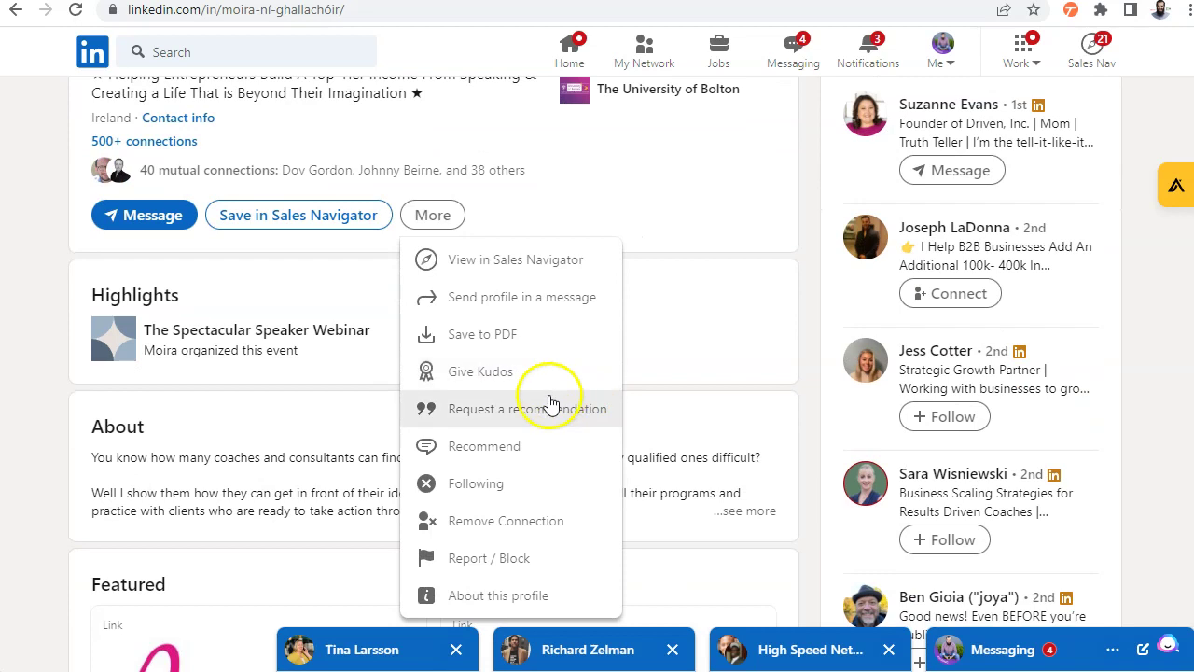
click(501, 448)
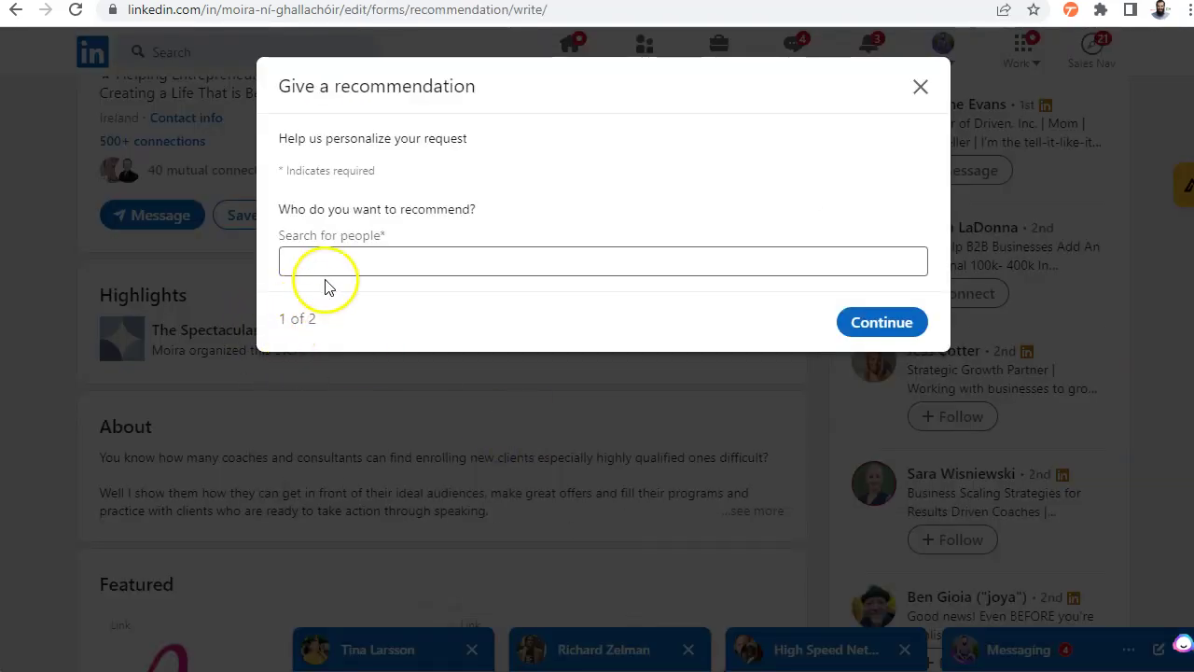
click(56, 325)
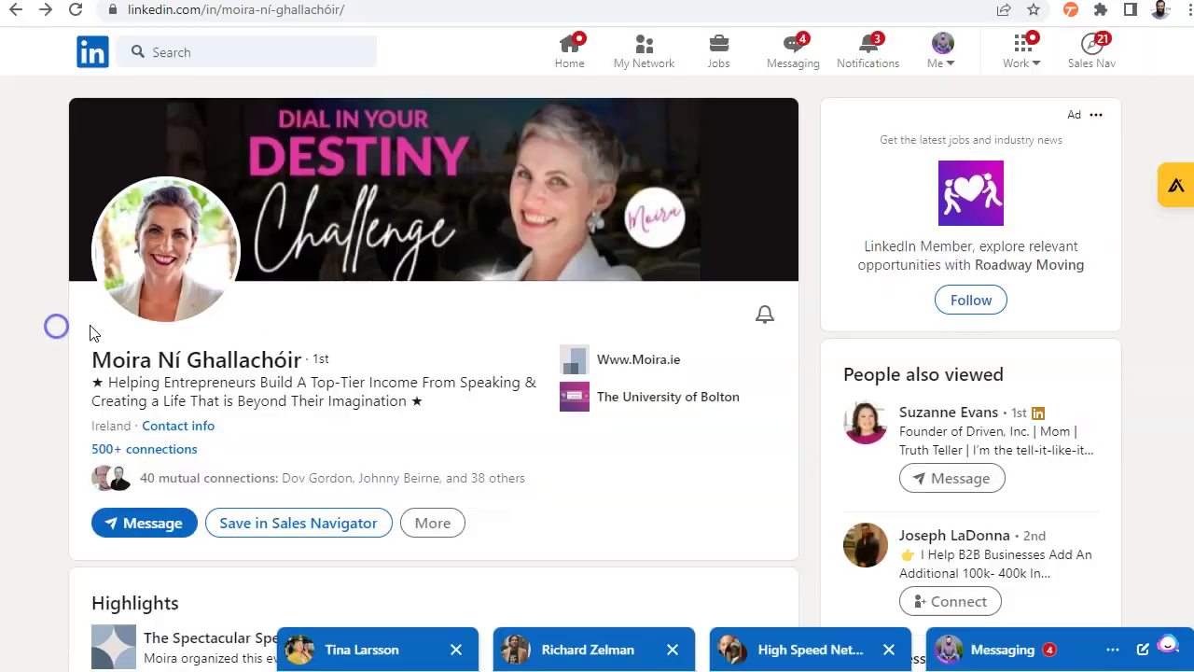
drag(85, 360, 260, 361)
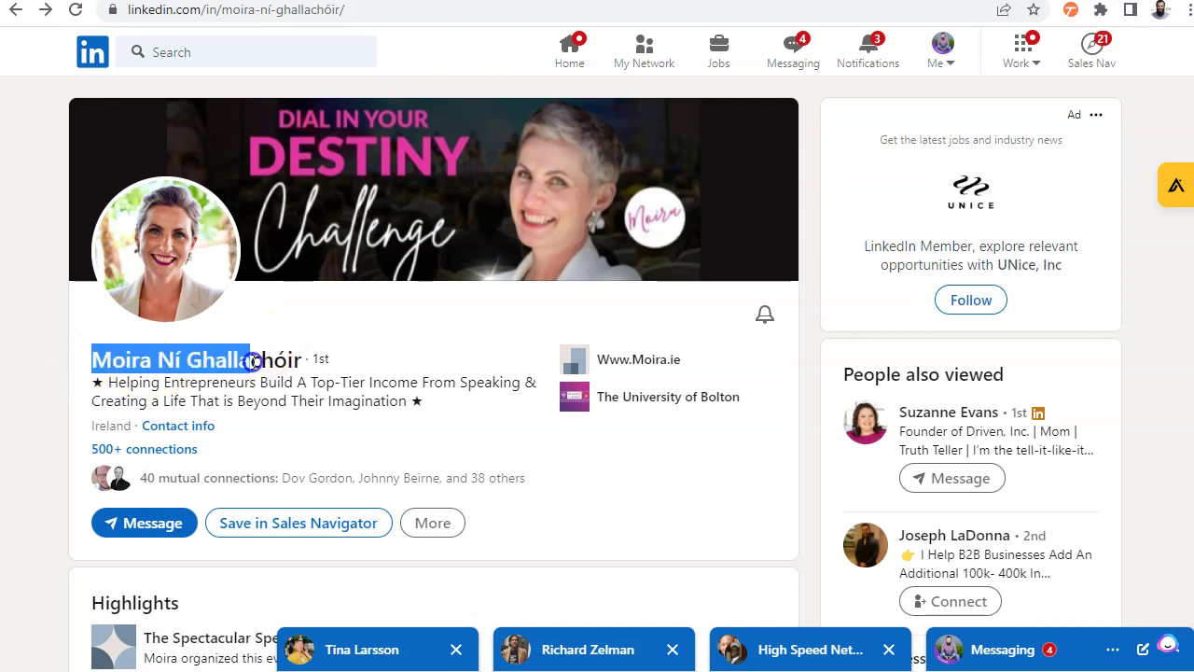
Restart the recommendation, paste her name into Search for people, select her, and continue
click(433, 522)
scroll(546, 464, down, 3)
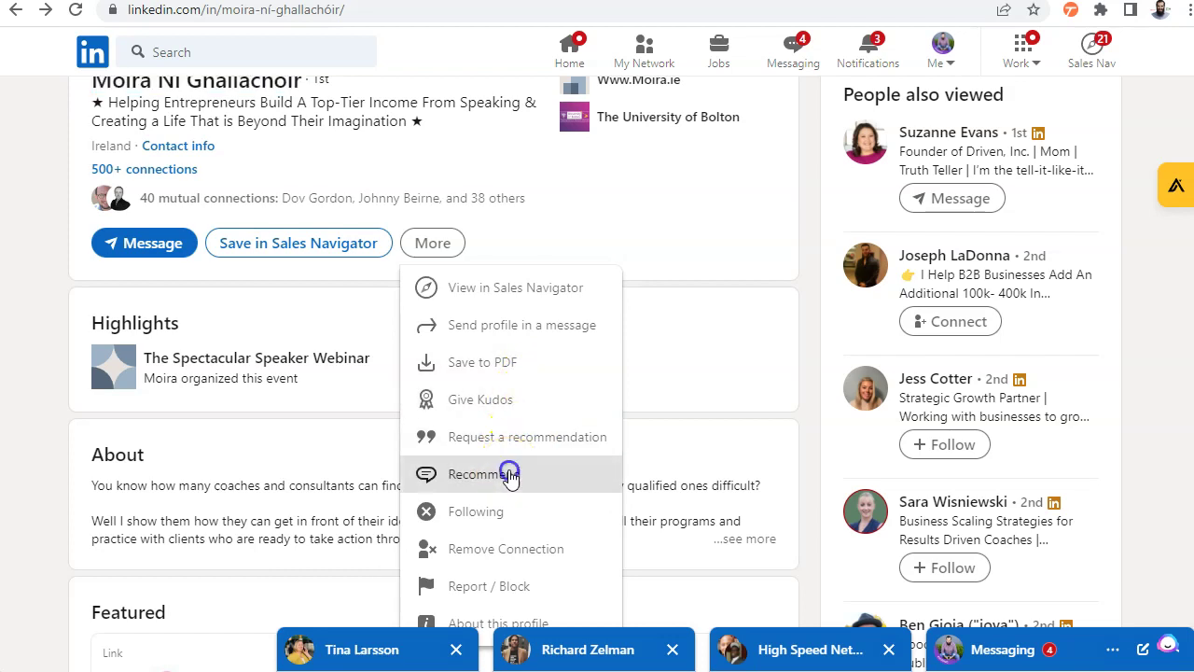
click(509, 472)
click(381, 265)
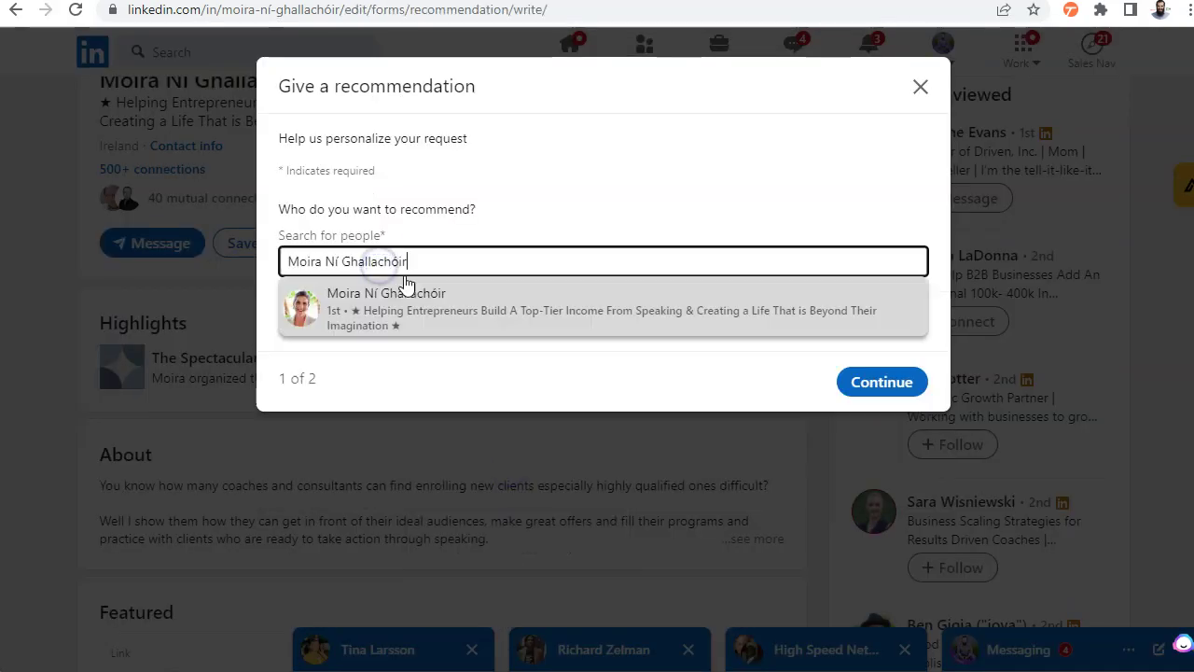
click(405, 305)
click(880, 321)
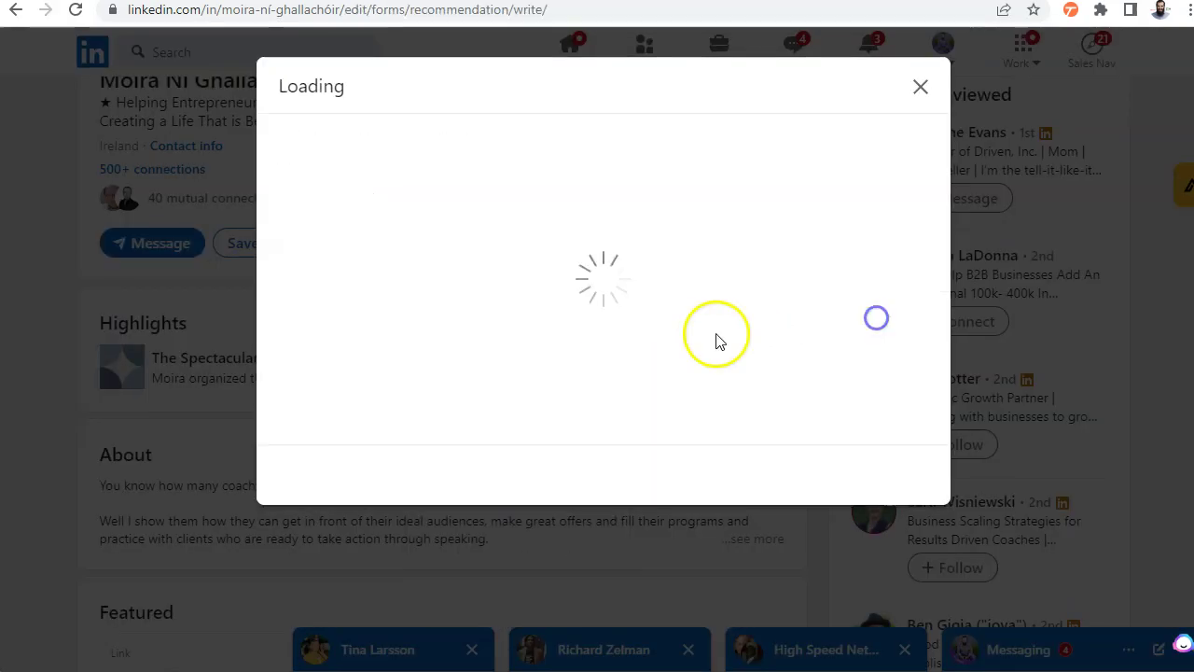
Set relationship to 'worked with you but at different companies' and position to her CEO role
click(395, 301)
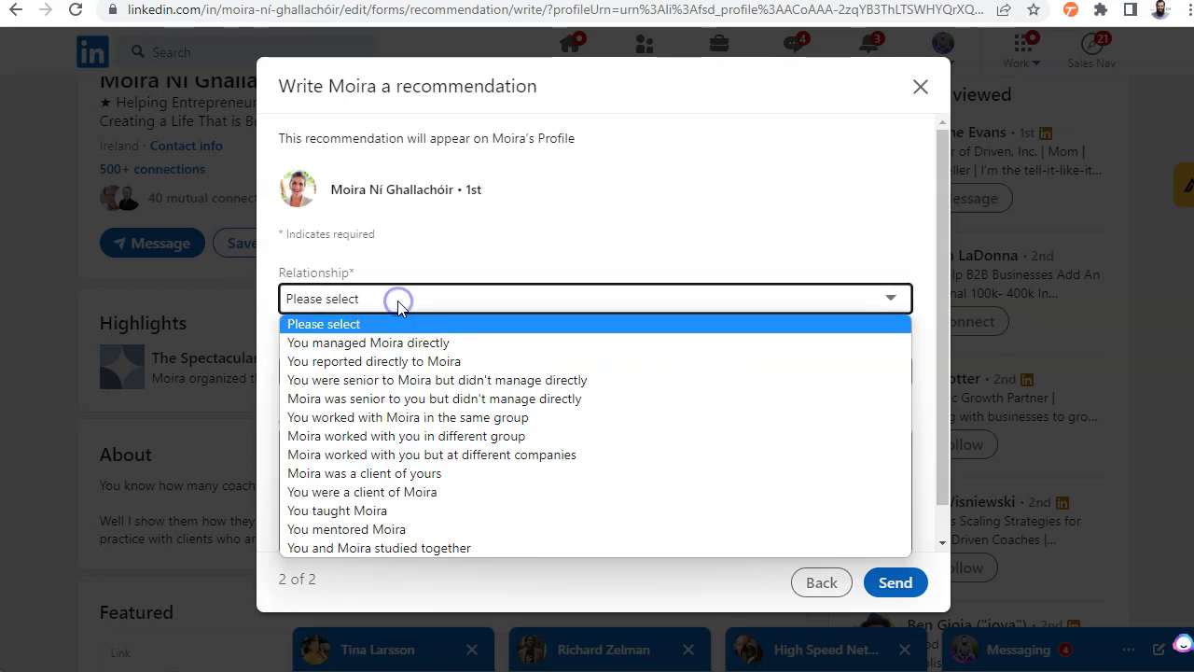
click(442, 455)
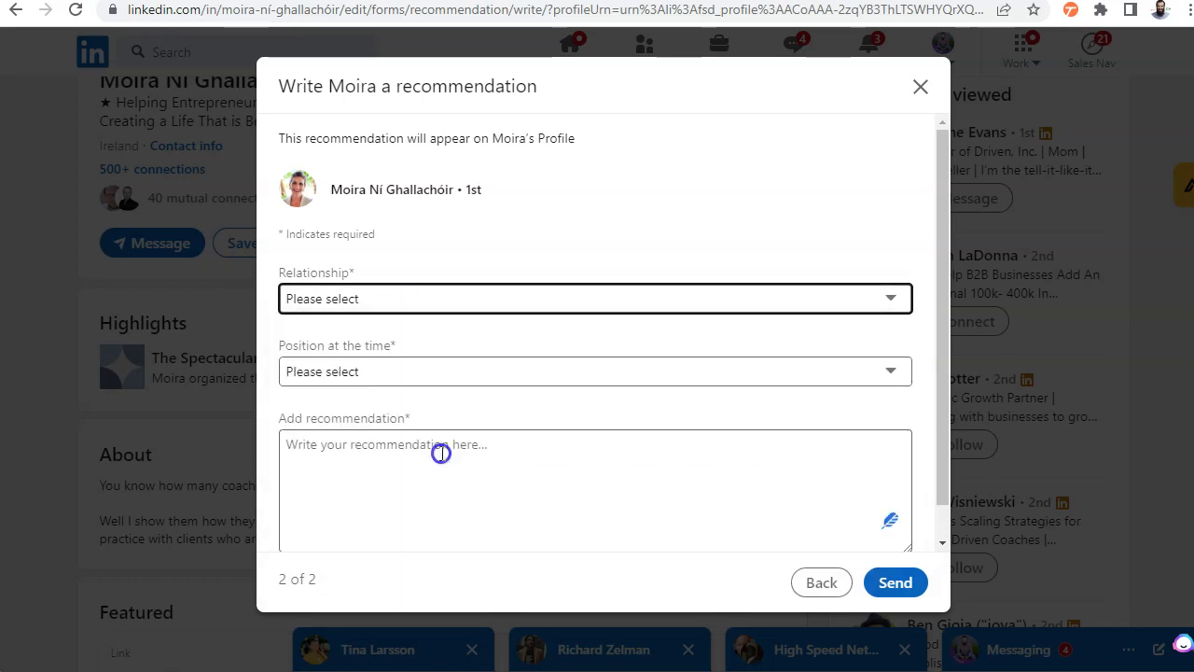
click(426, 373)
click(426, 417)
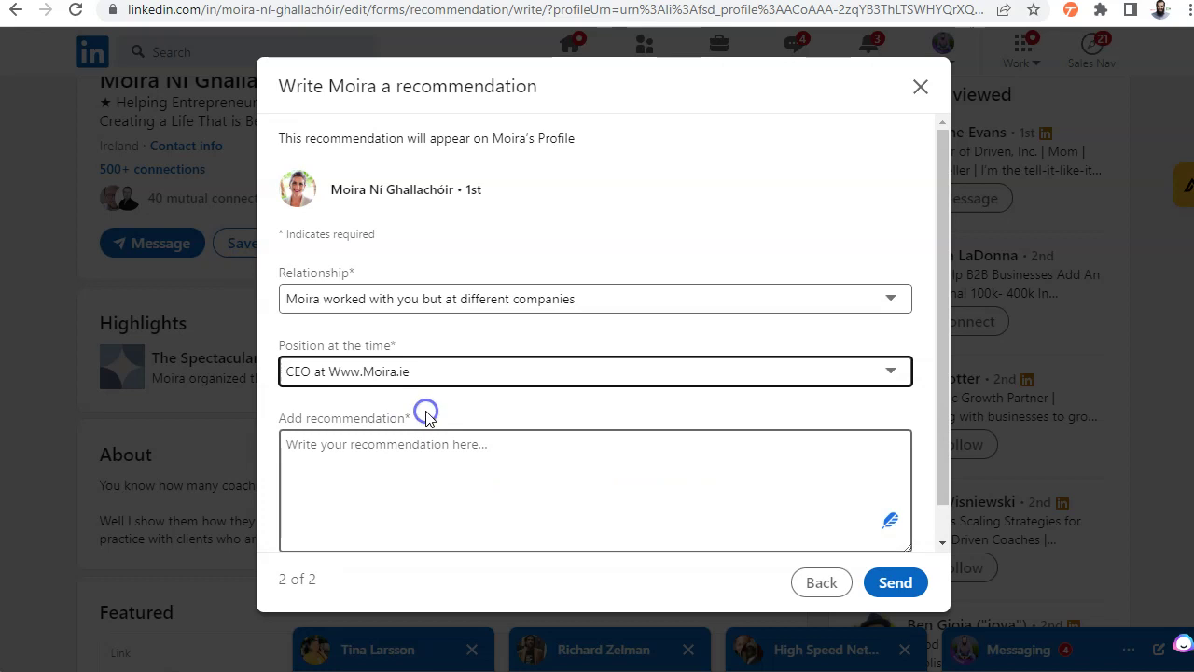
click(369, 467)
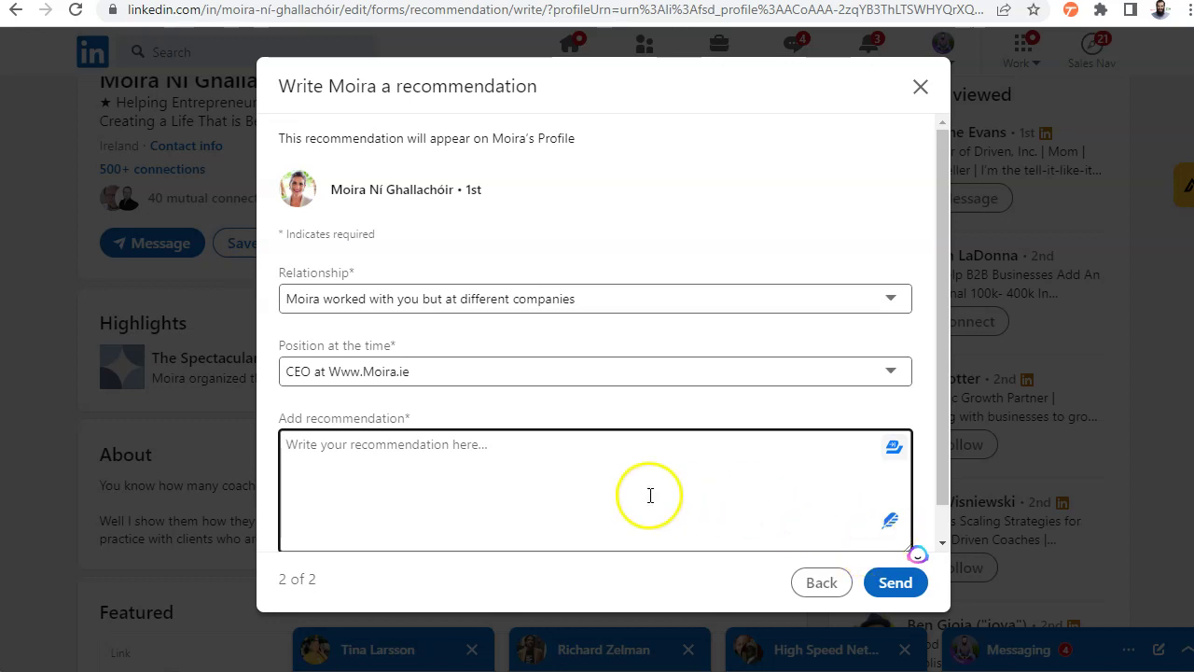
click(312, 461)
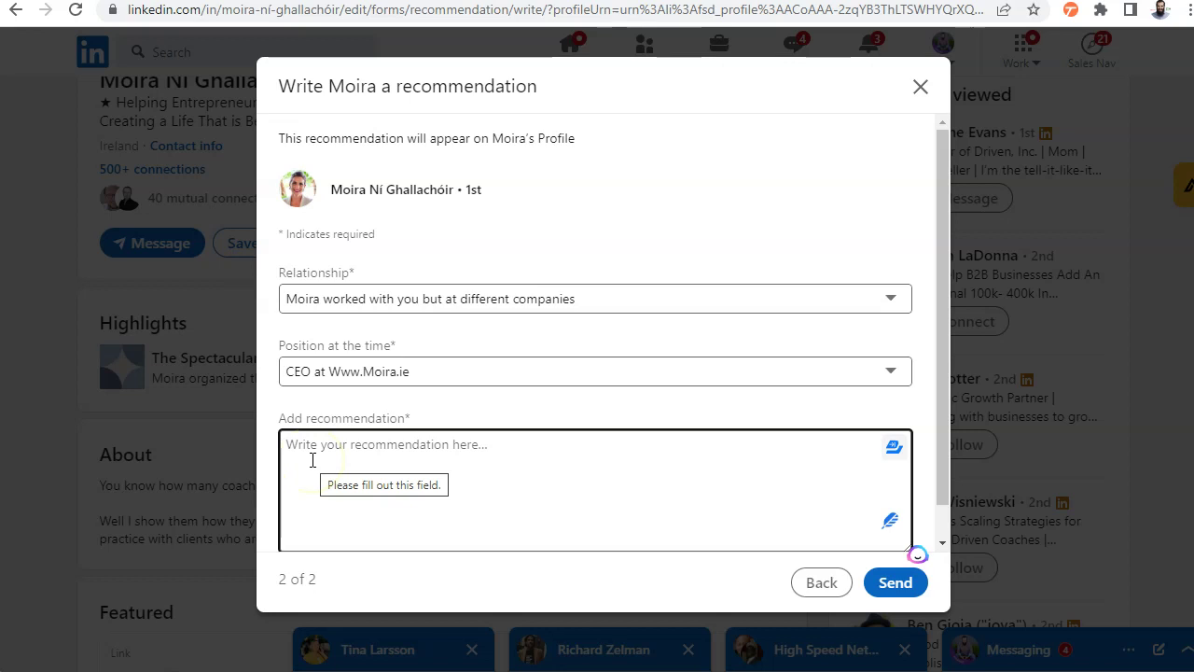